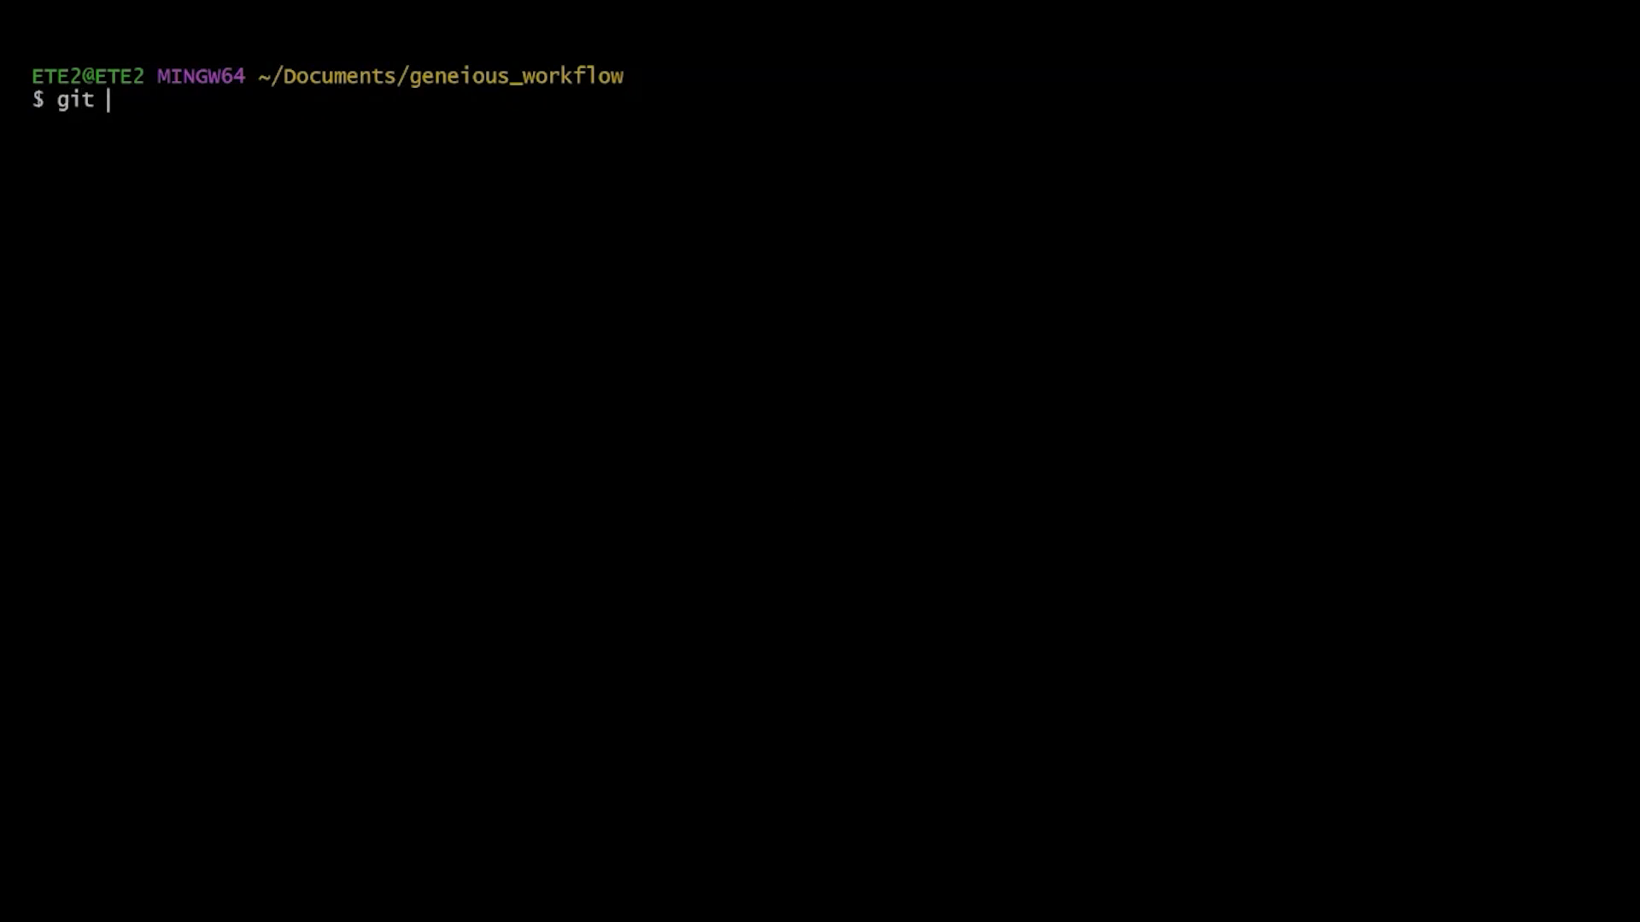
# Clone the Geneious_SARS-CoV-2 repository with git into the geneious_workflow folder.
pyautogui.write('https://github.com/clinical-genomics-uppsala/Geneious_SARS-CoV-2.git')
pyautogui.press('Return')
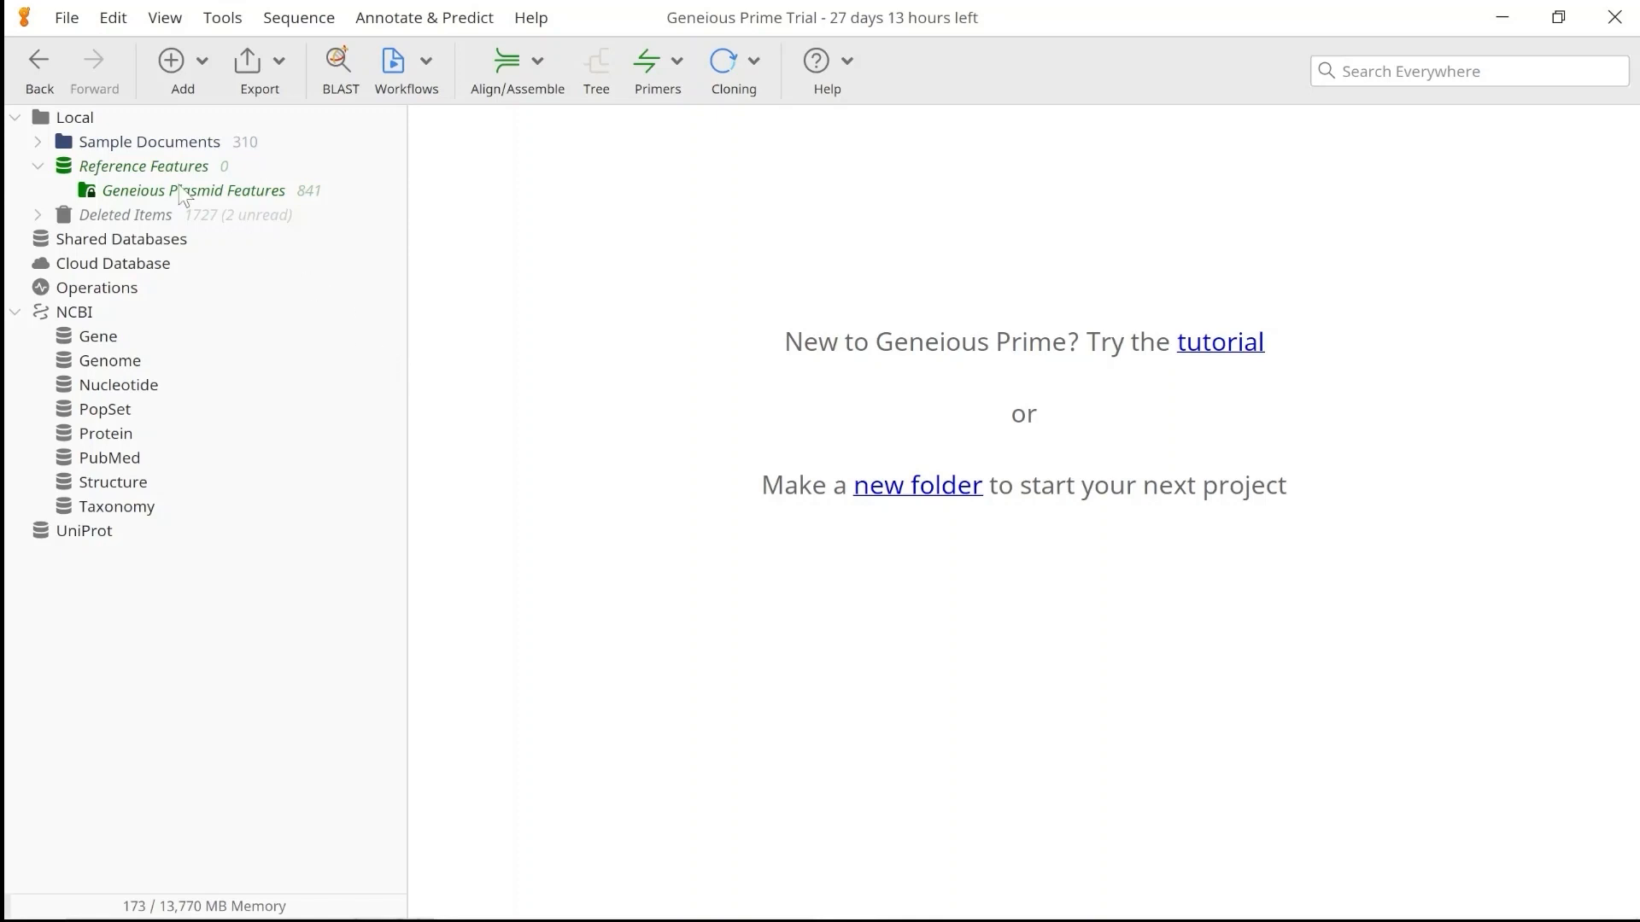
# In Geneious Prime, import the SARS-CoV-2_public_workflows folder from the cloned Geneious_SARS-CoV-2 directory into Local.
pyautogui.click(73, 122)
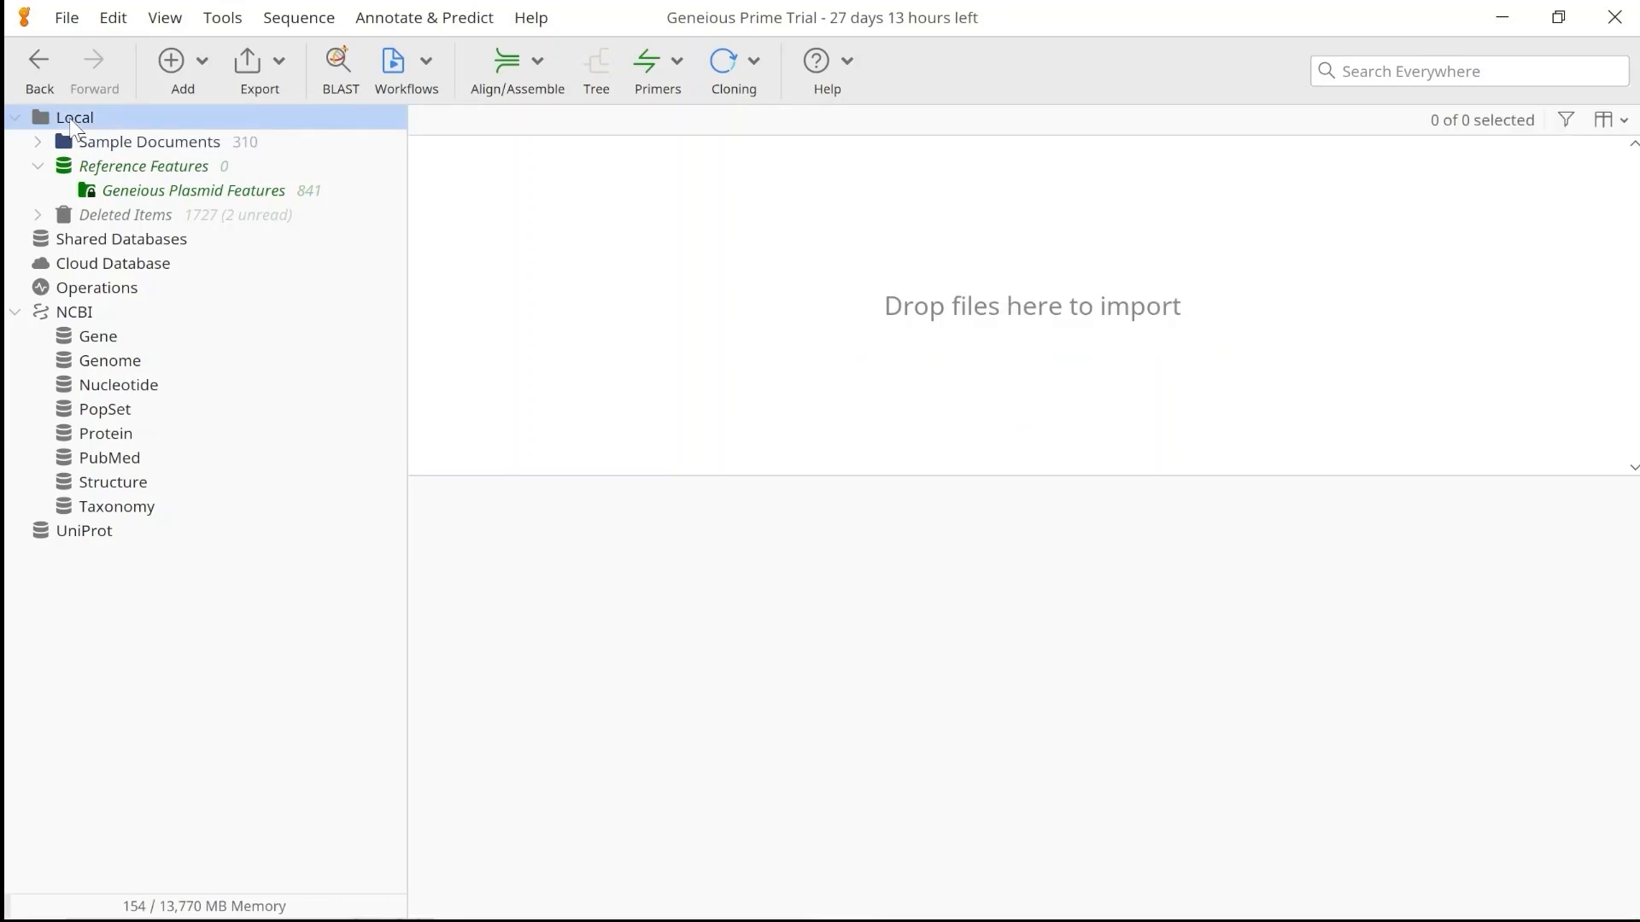
pyautogui.click(197, 73)
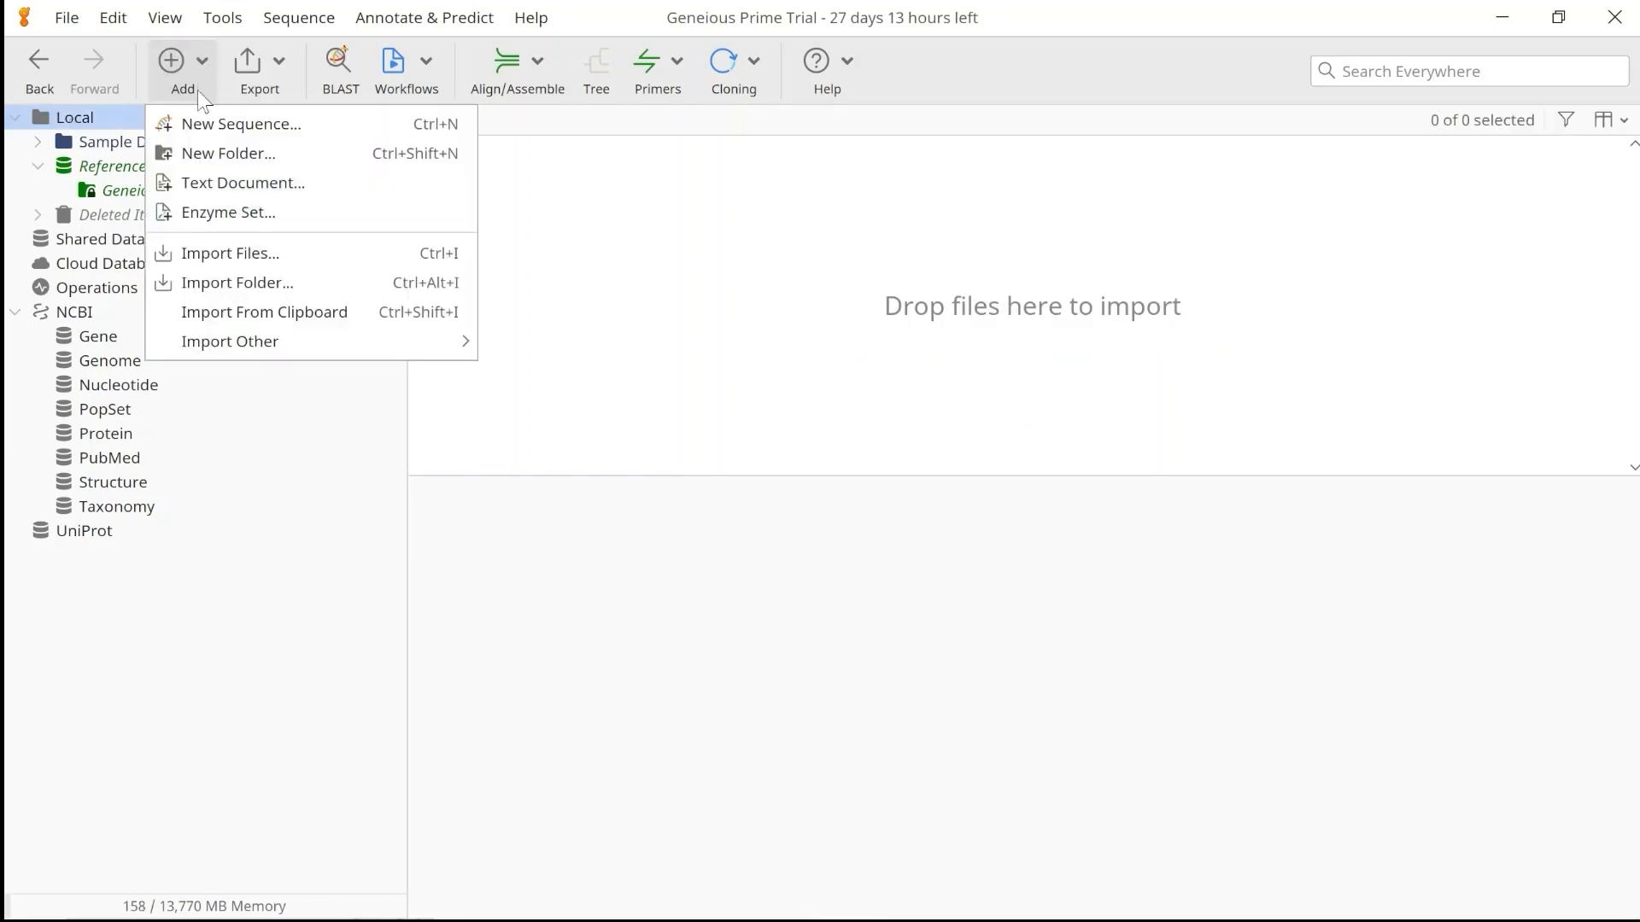
pyautogui.click(220, 274)
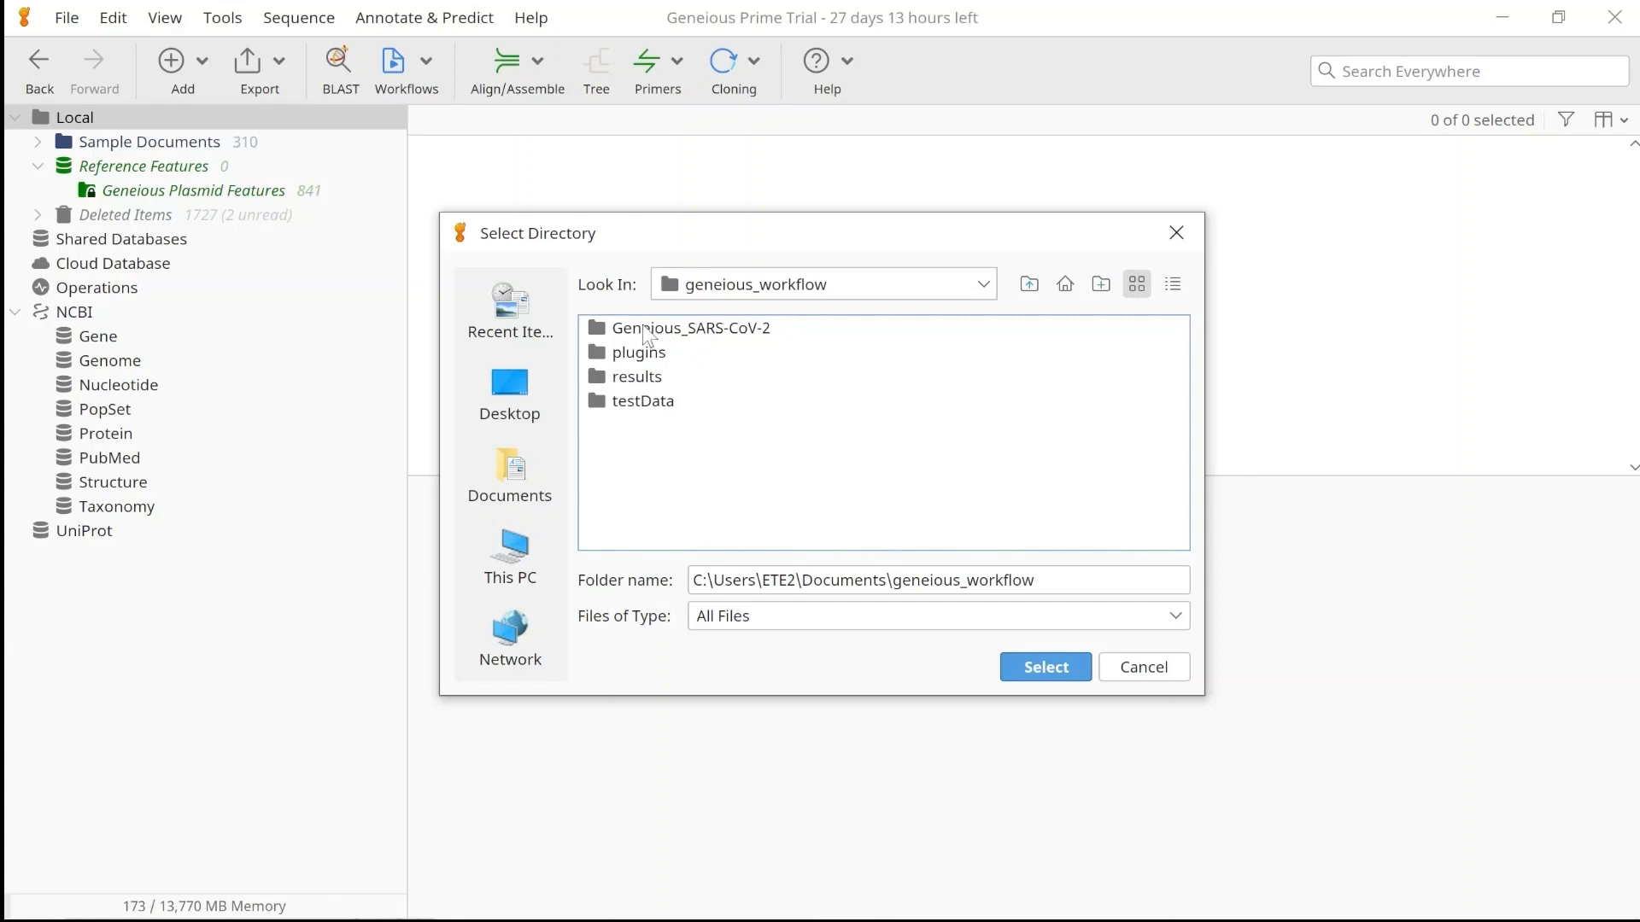
pyautogui.doubleClick(642, 327)
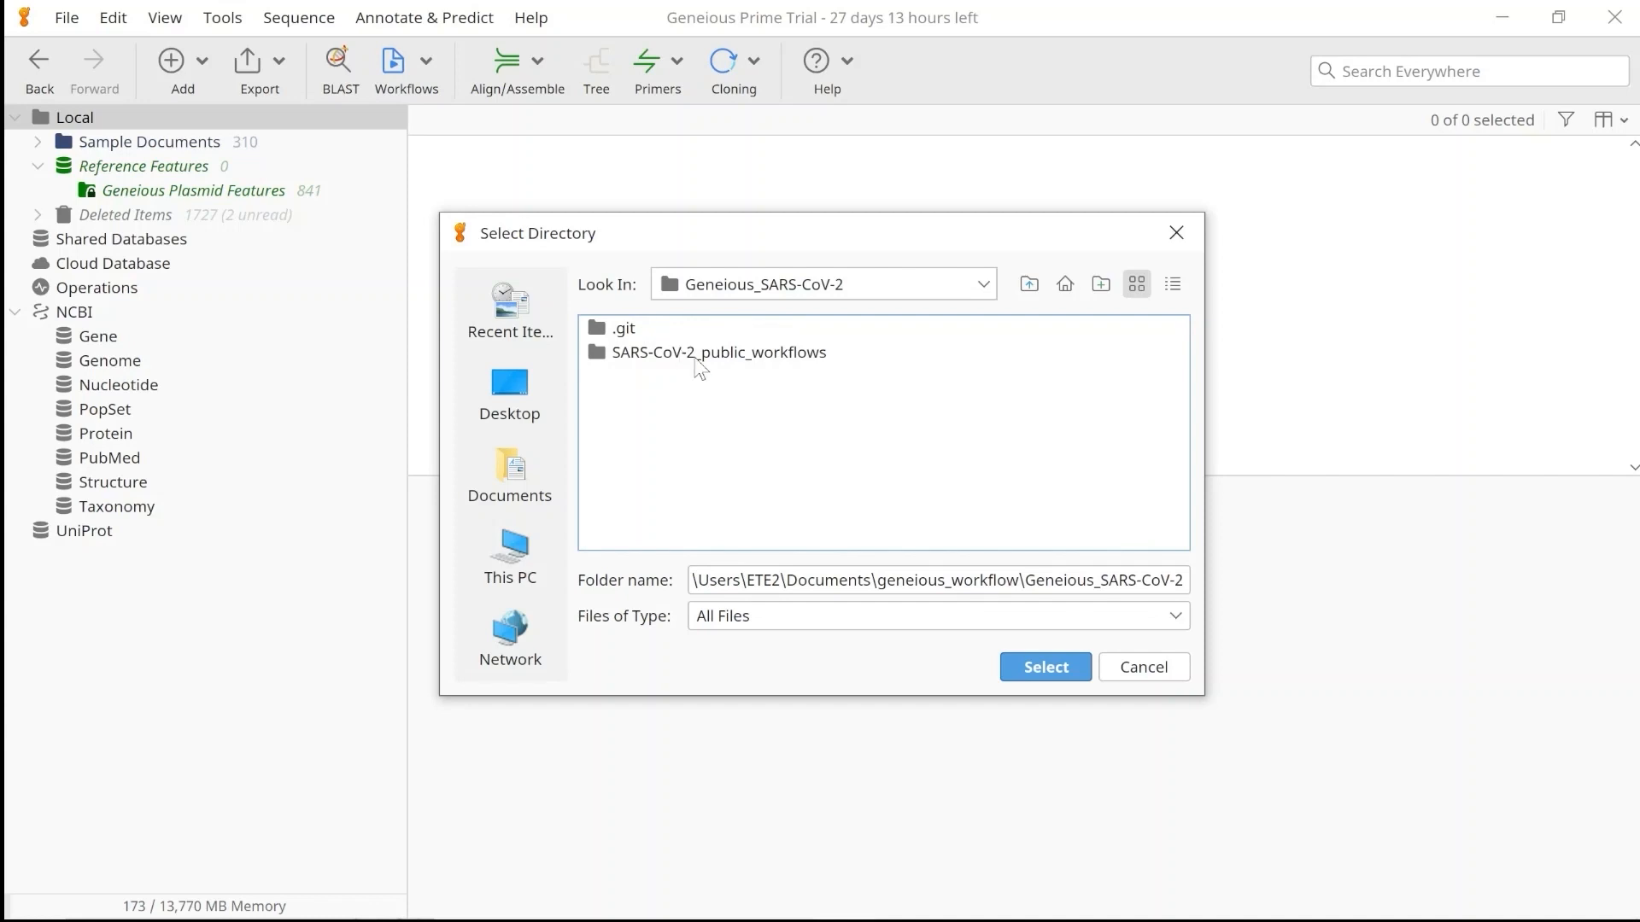
pyautogui.click(700, 366)
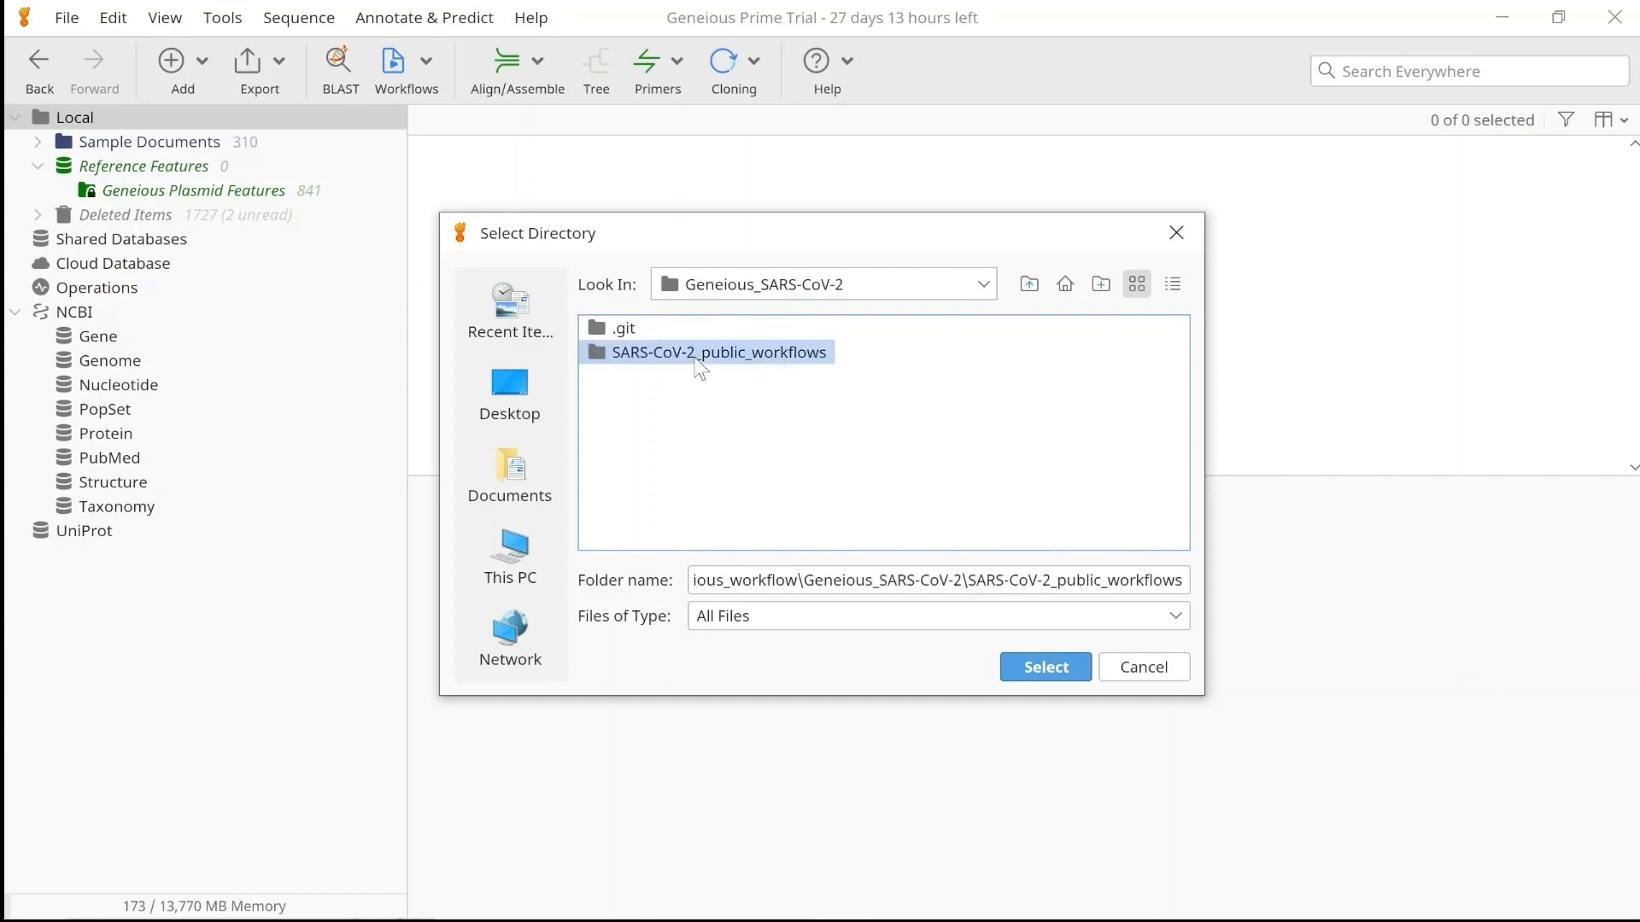
pyautogui.click(1036, 670)
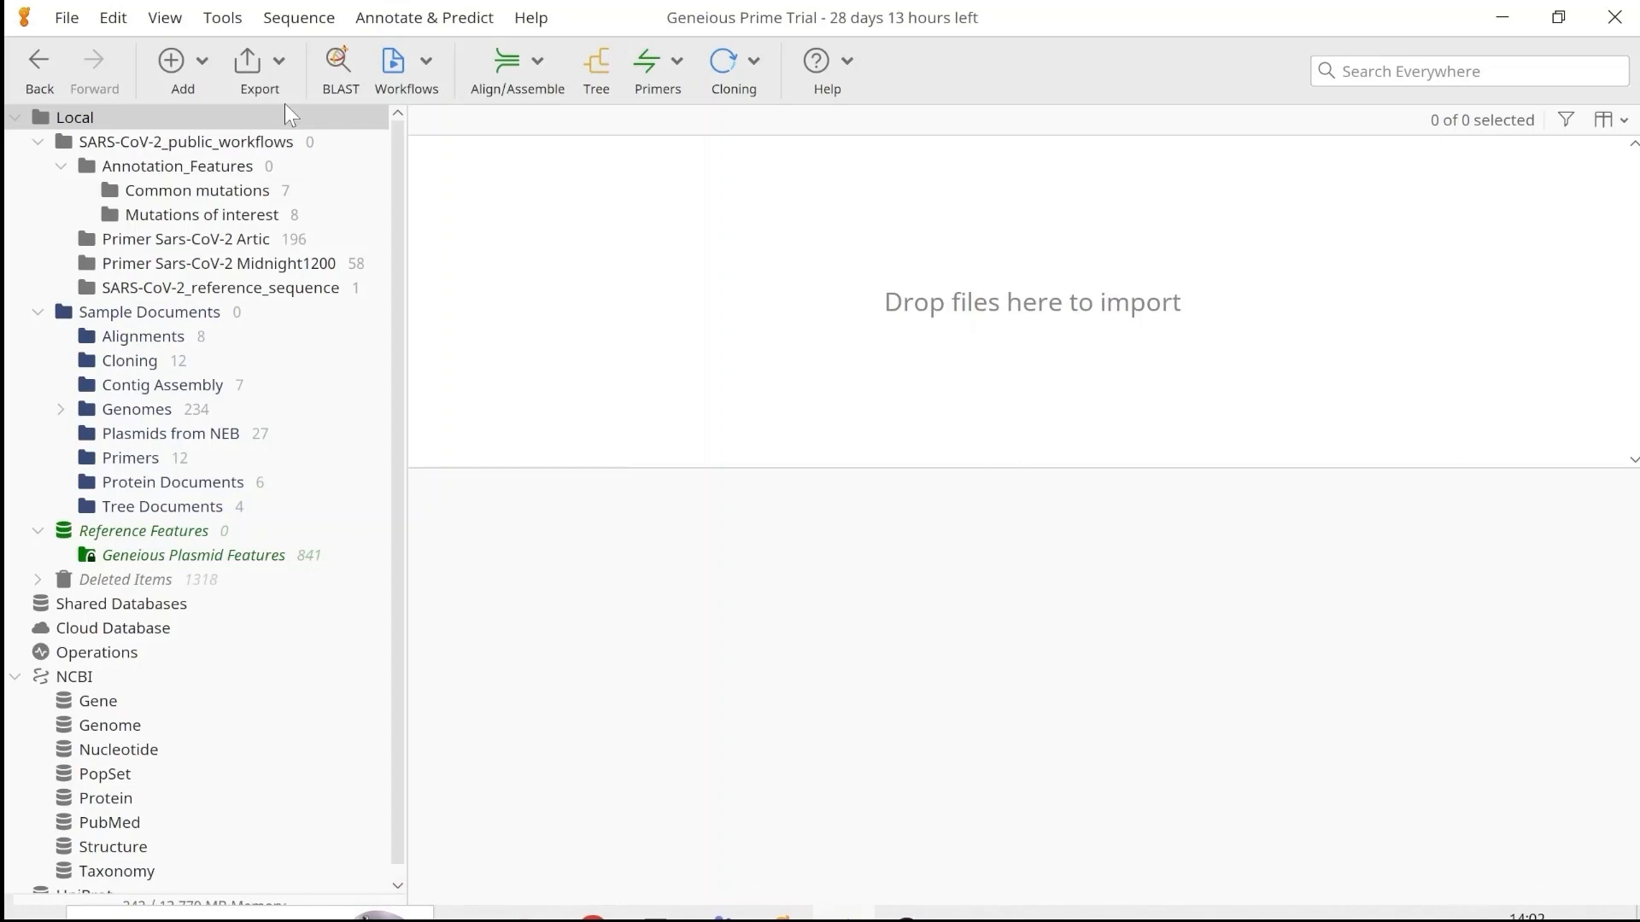
# Install the Minimap2 plugin from the available plugins and accept the preferences.
pyautogui.click(220, 20)
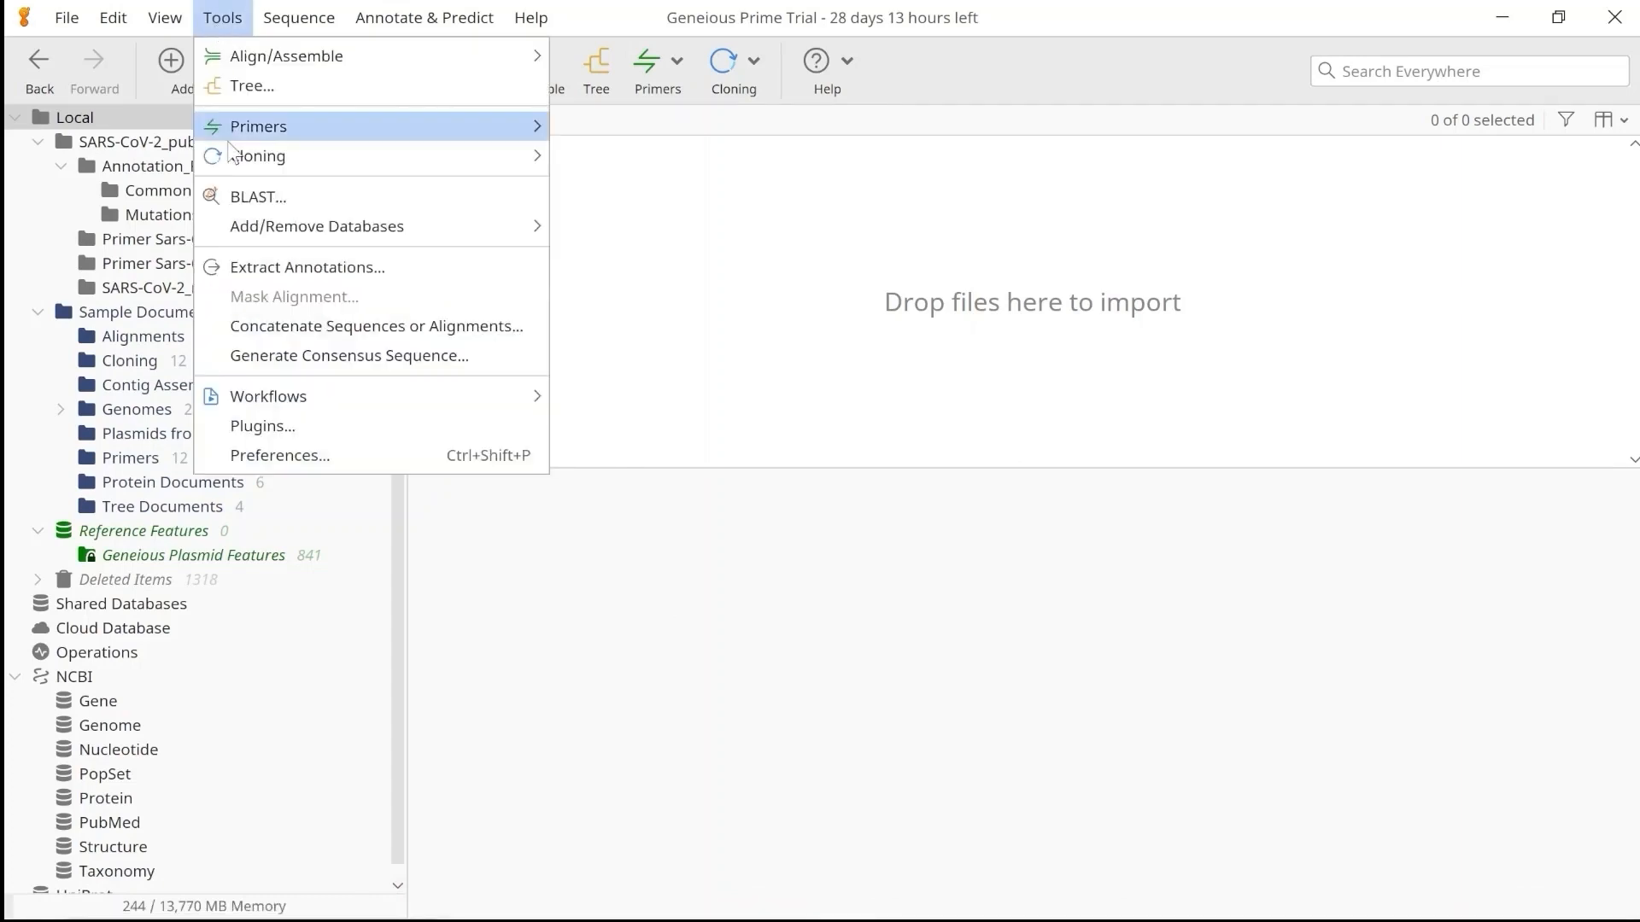
pyautogui.click(259, 427)
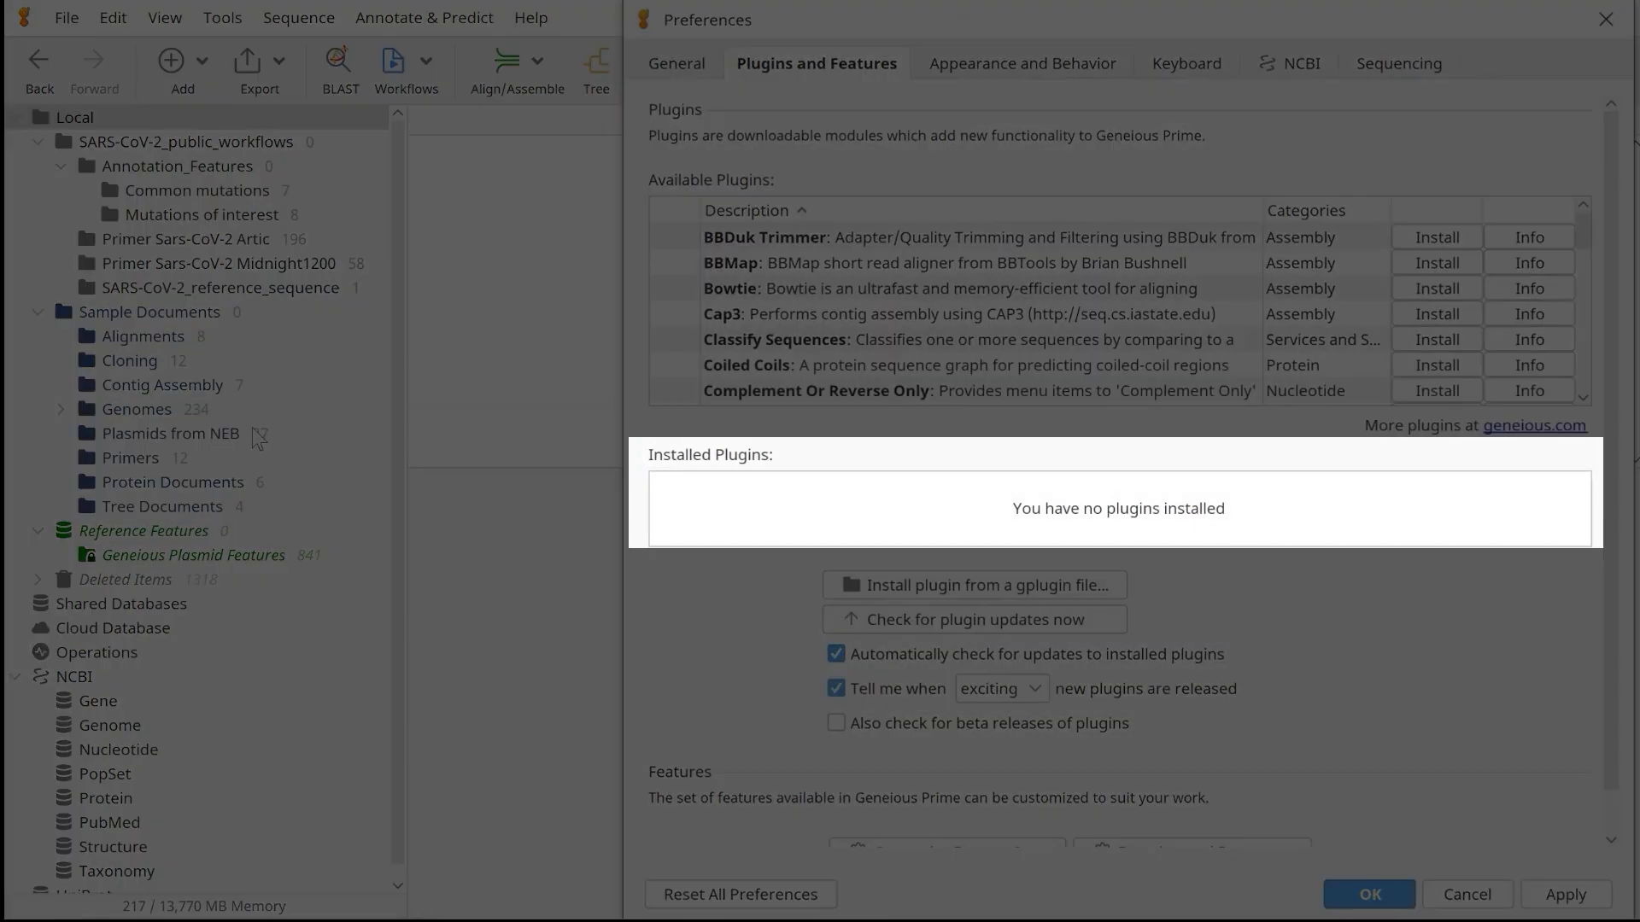
pyautogui.moveTo(1584, 239); pyautogui.dragTo(1584, 333)
pyautogui.click(758, 337)
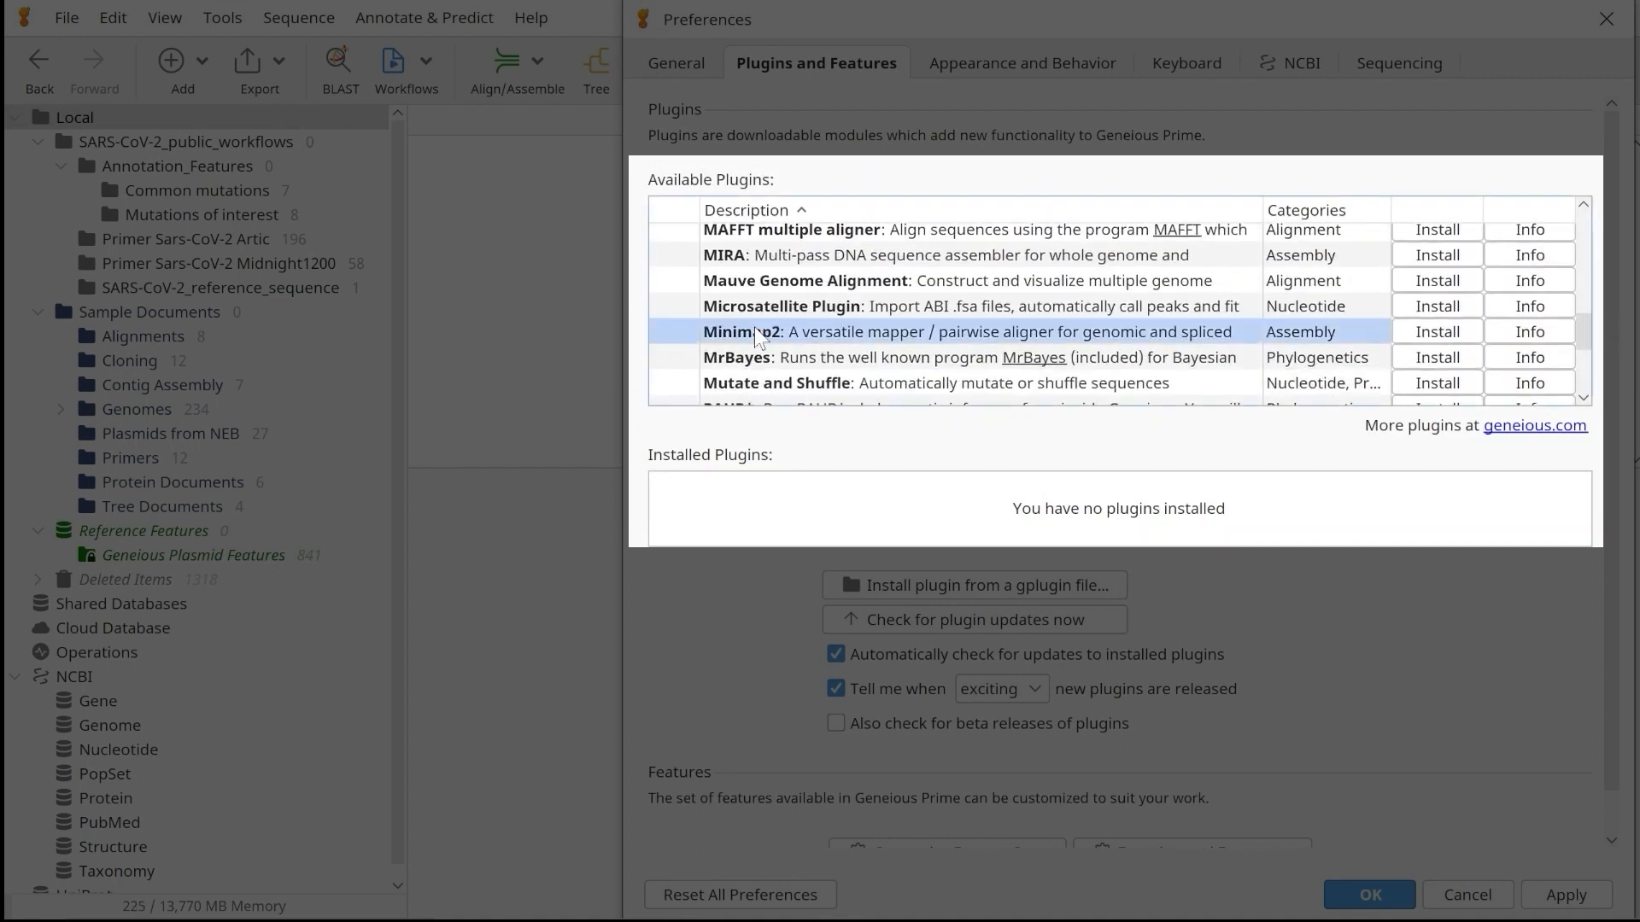
pyautogui.click(1465, 333)
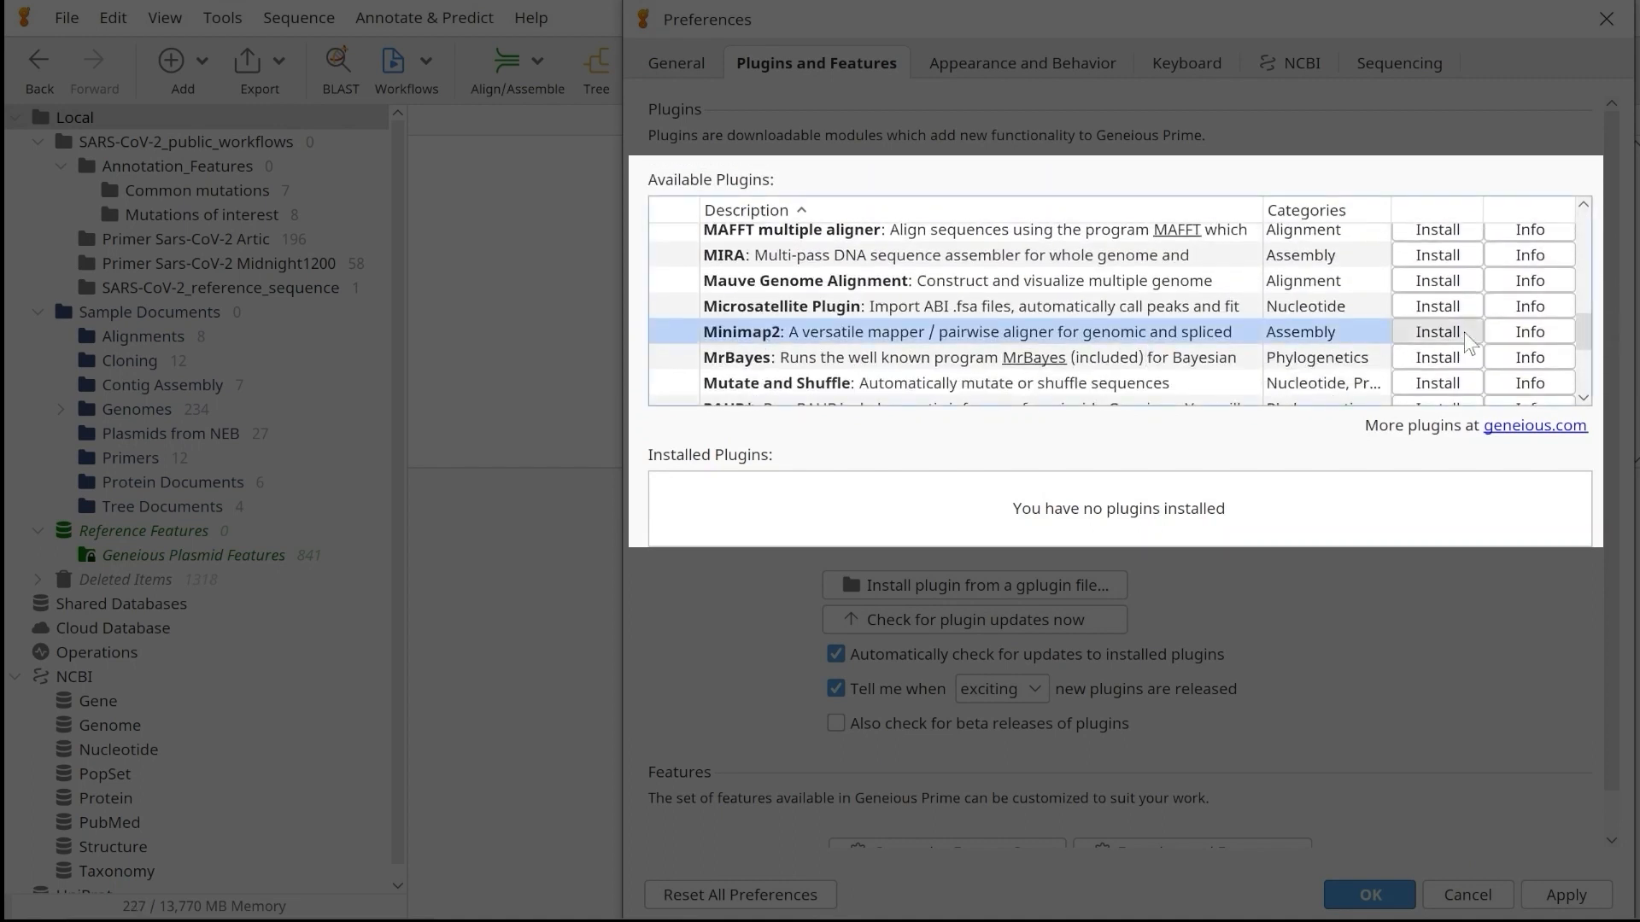
pyautogui.click(1257, 516)
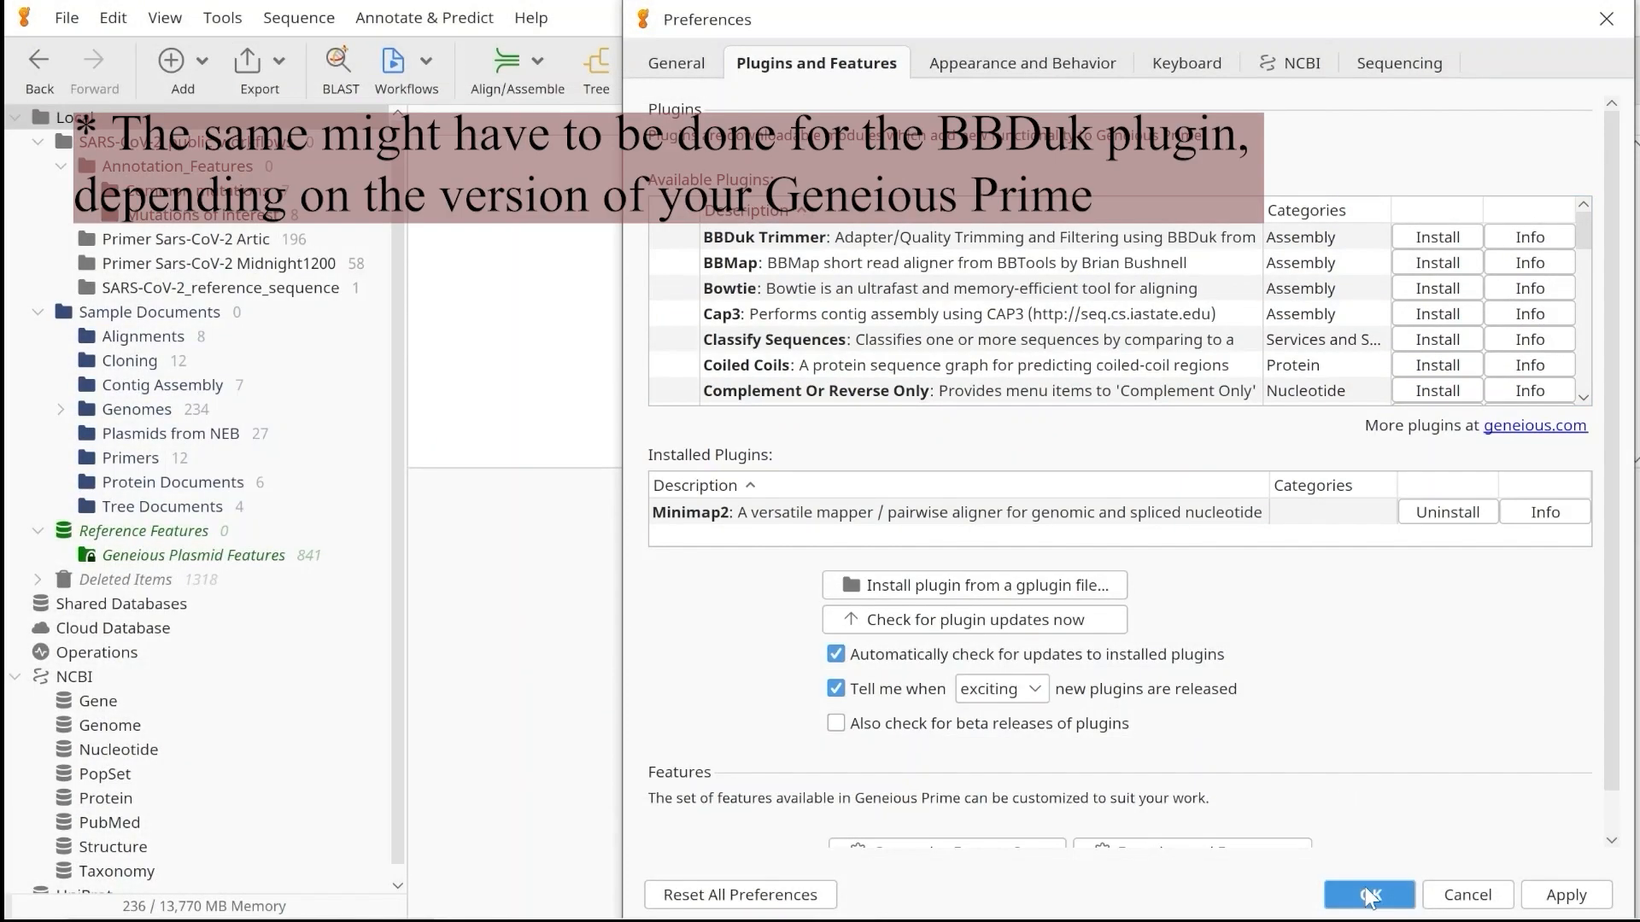
pyautogui.click(1370, 897)
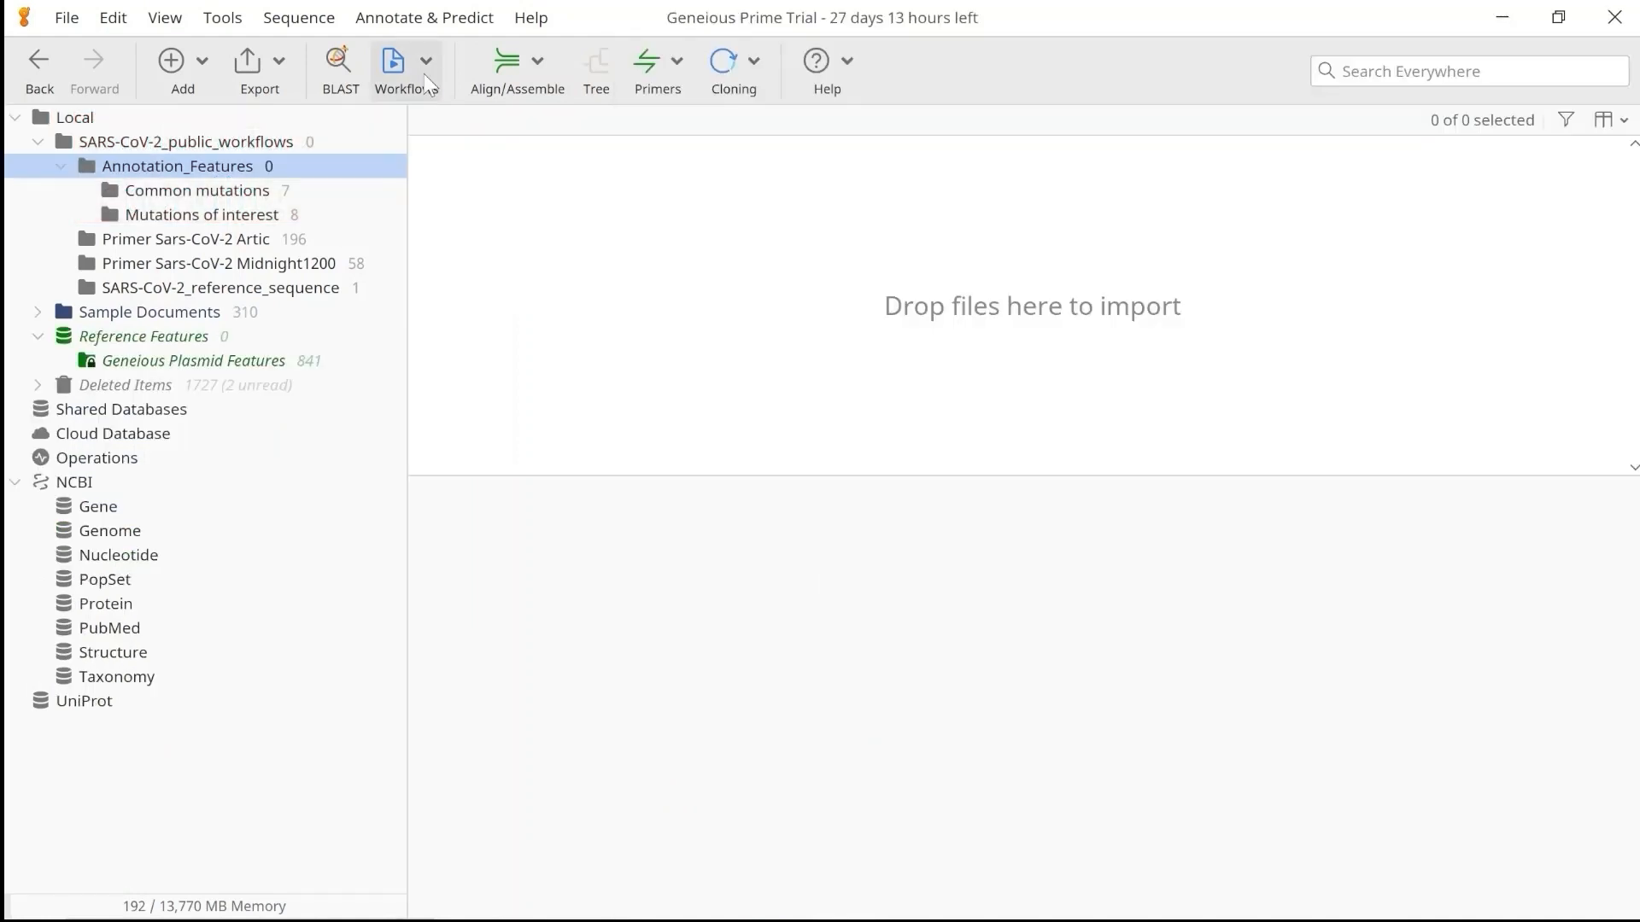
# Import the workflow file SARS-CoV-2_Assembly_Basic.geneiousWorkflow from the Geneious_SARS-CoV-2 folder.
pyautogui.click(427, 83)
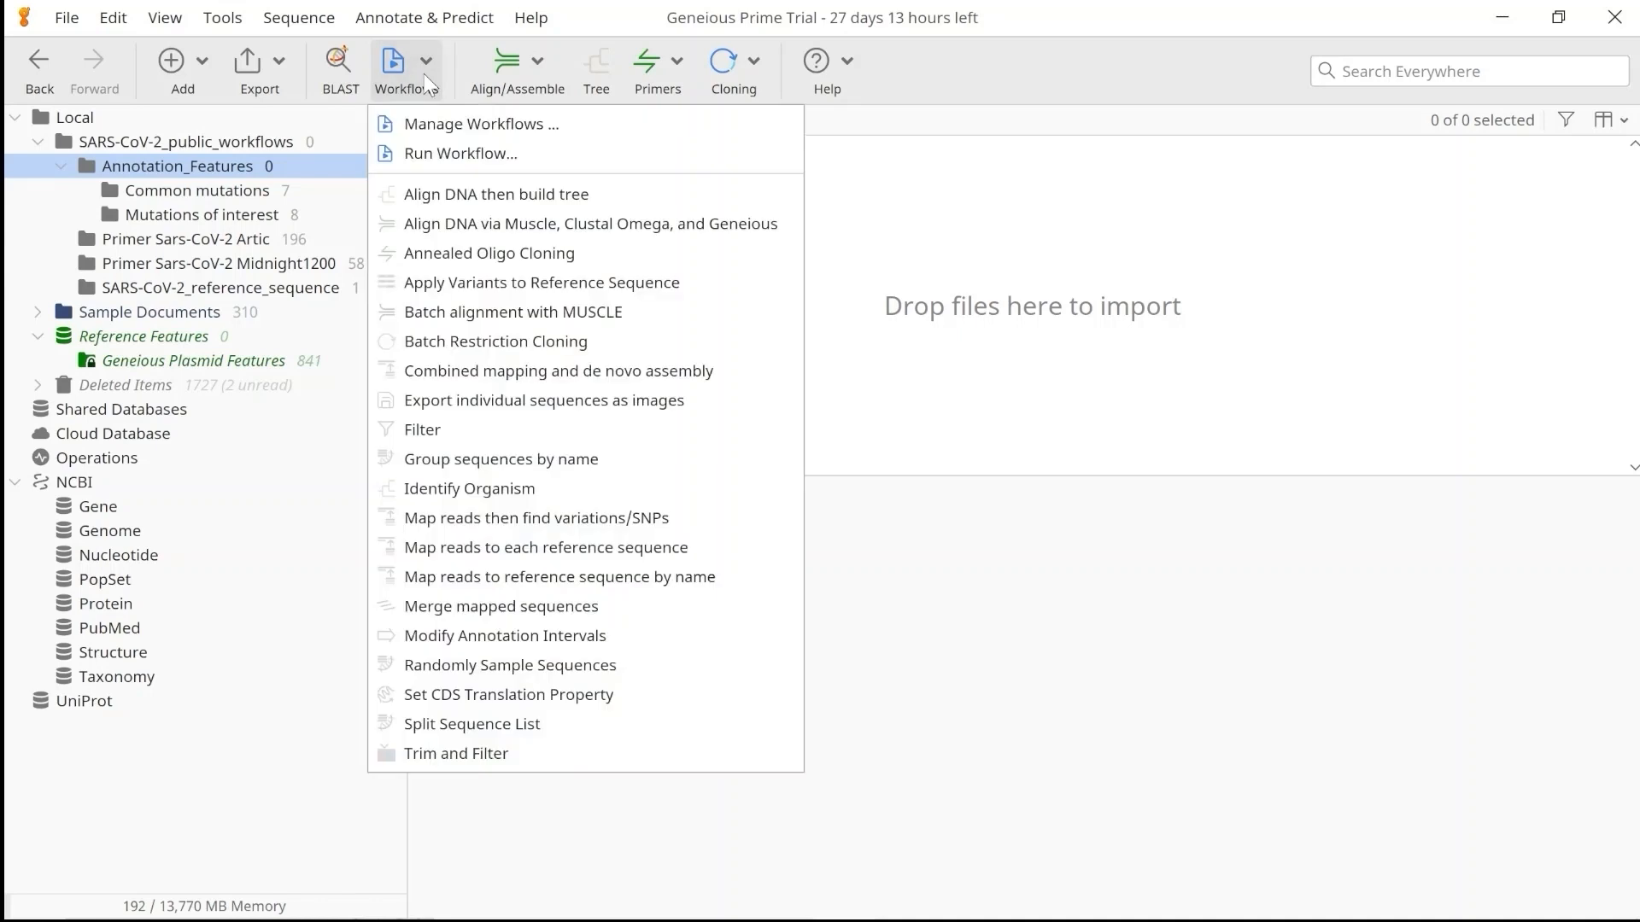
pyautogui.click(437, 130)
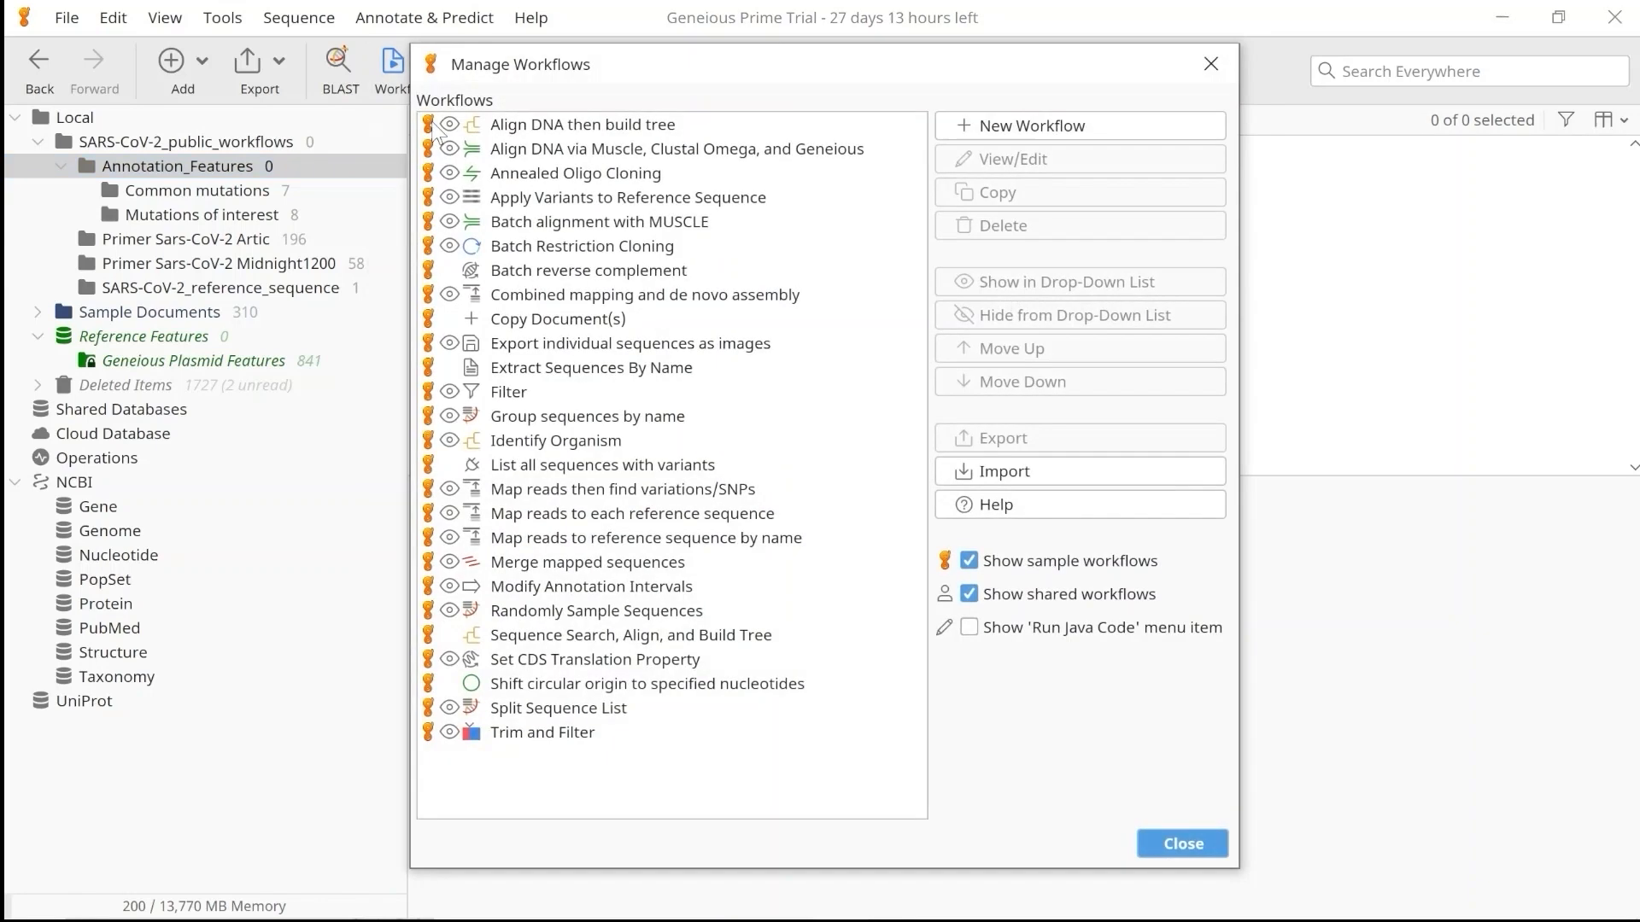
pyautogui.click(1001, 475)
pyautogui.doubleClick(734, 332)
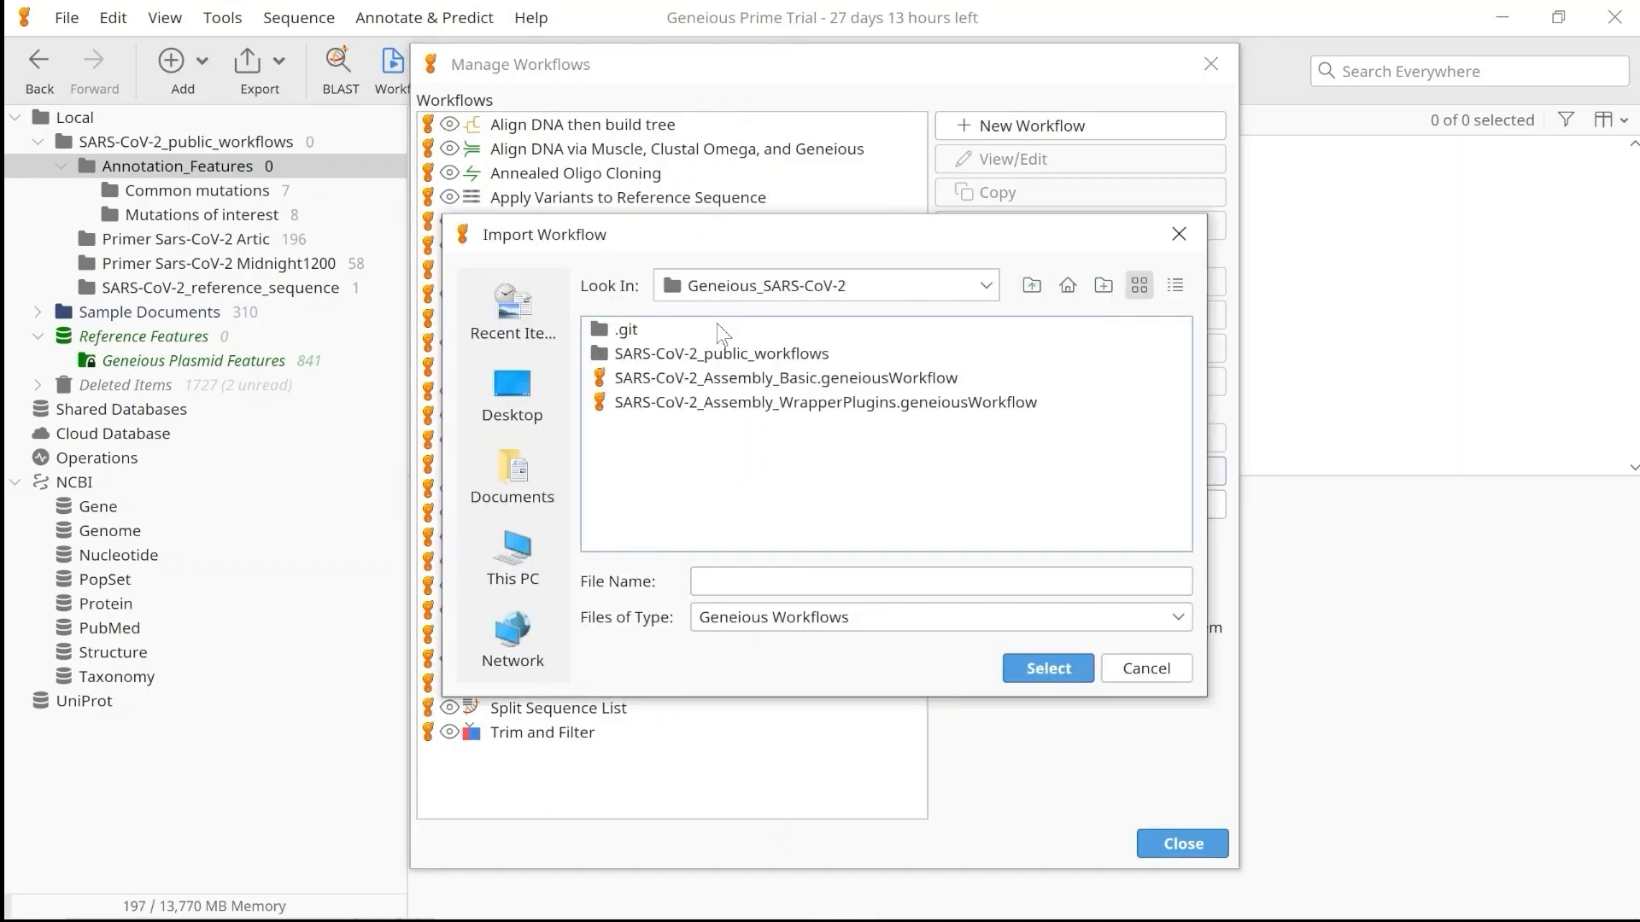
pyautogui.click(736, 384)
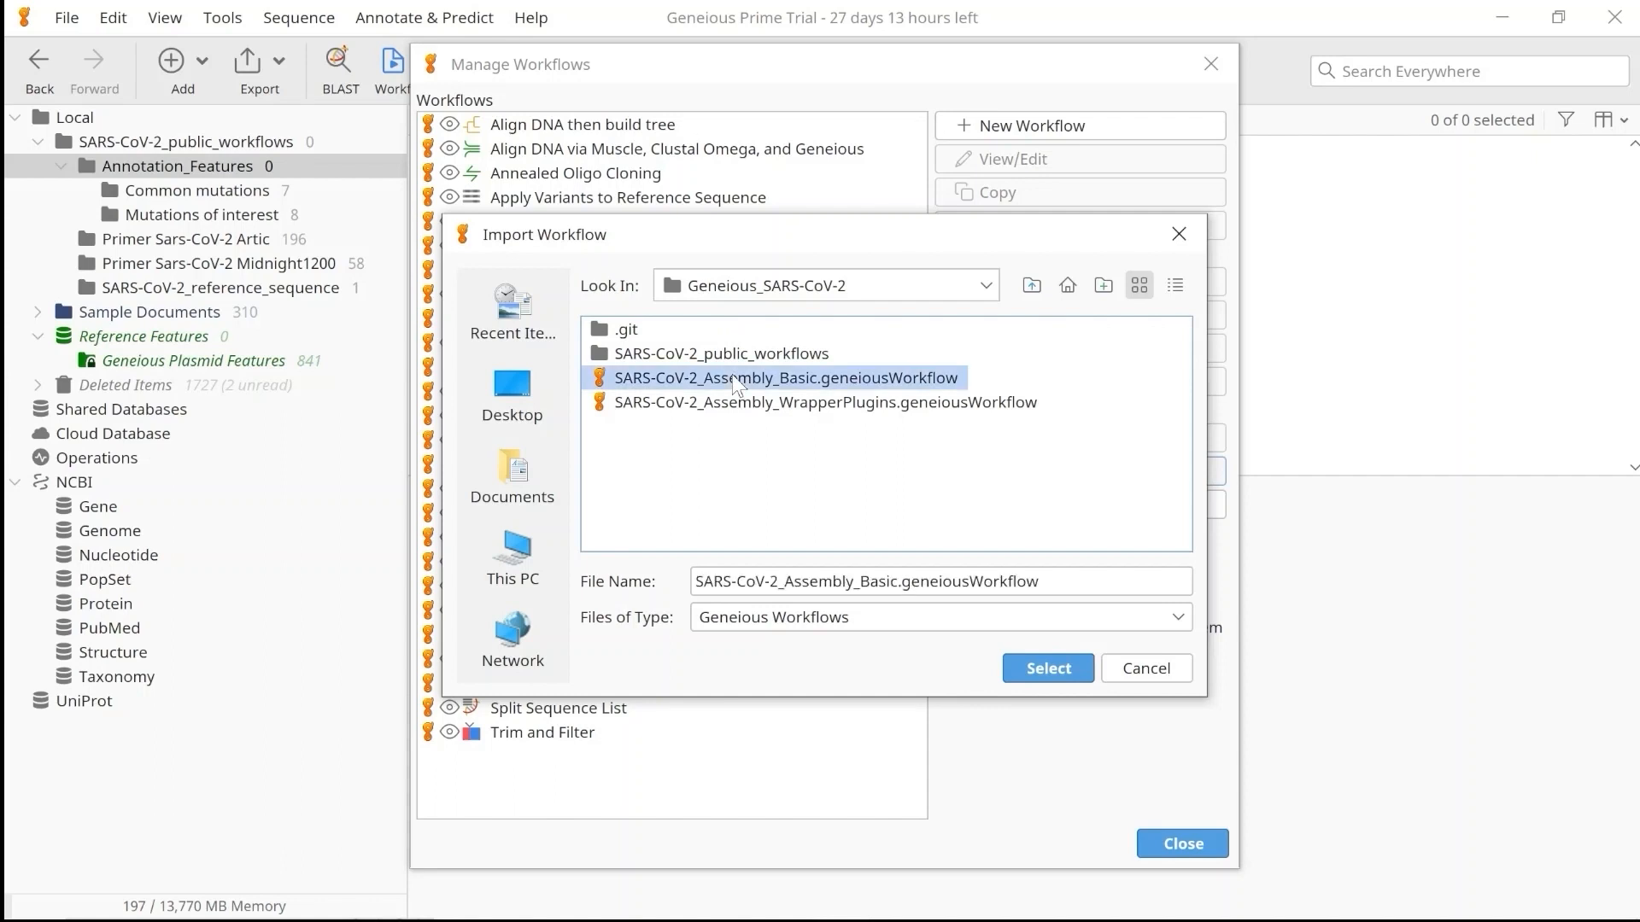
pyautogui.click(1031, 671)
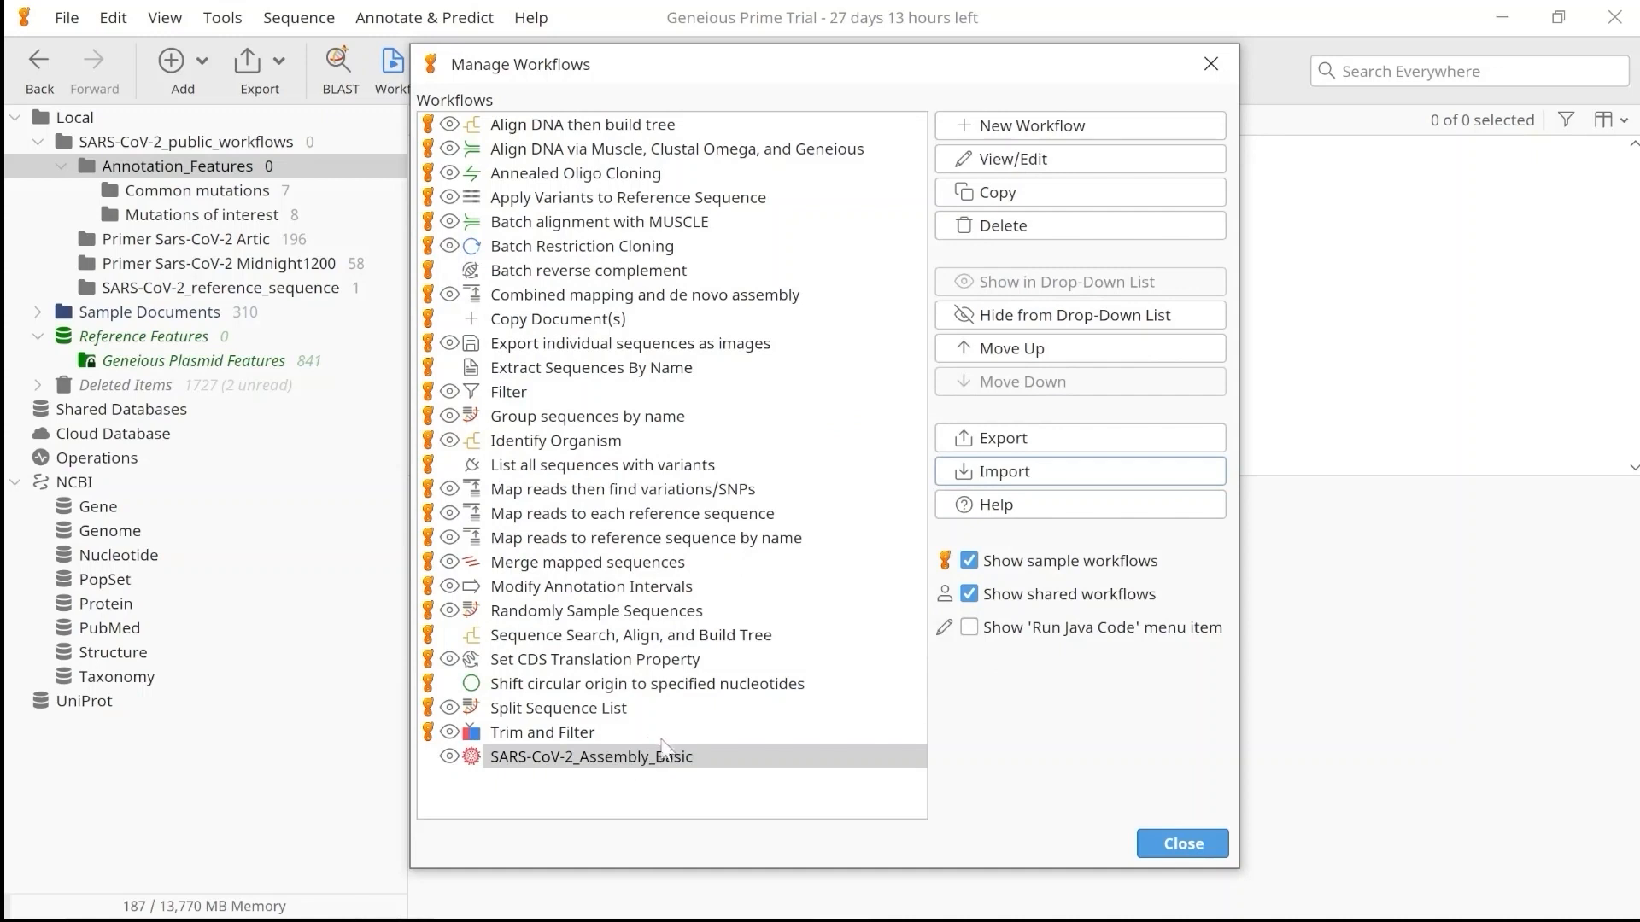
# Import the workflow file SARS-CoV-2_Assembly_WrapperPlugins.geneiousWorkflow as well.
pyautogui.click(998, 468)
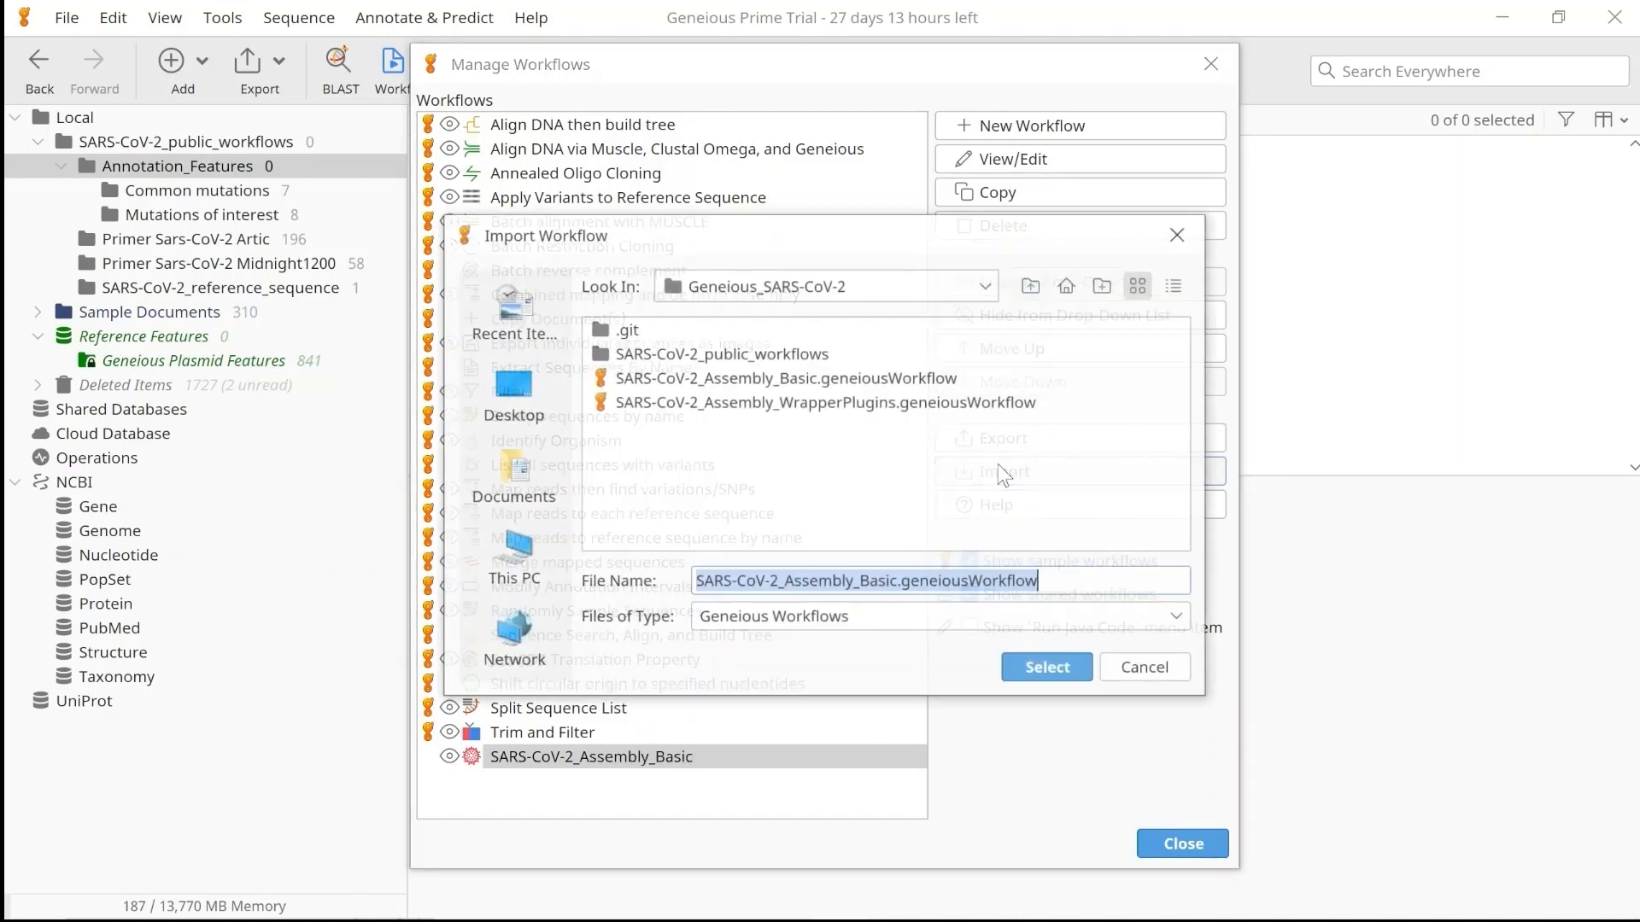
pyautogui.click(864, 404)
pyautogui.click(1048, 680)
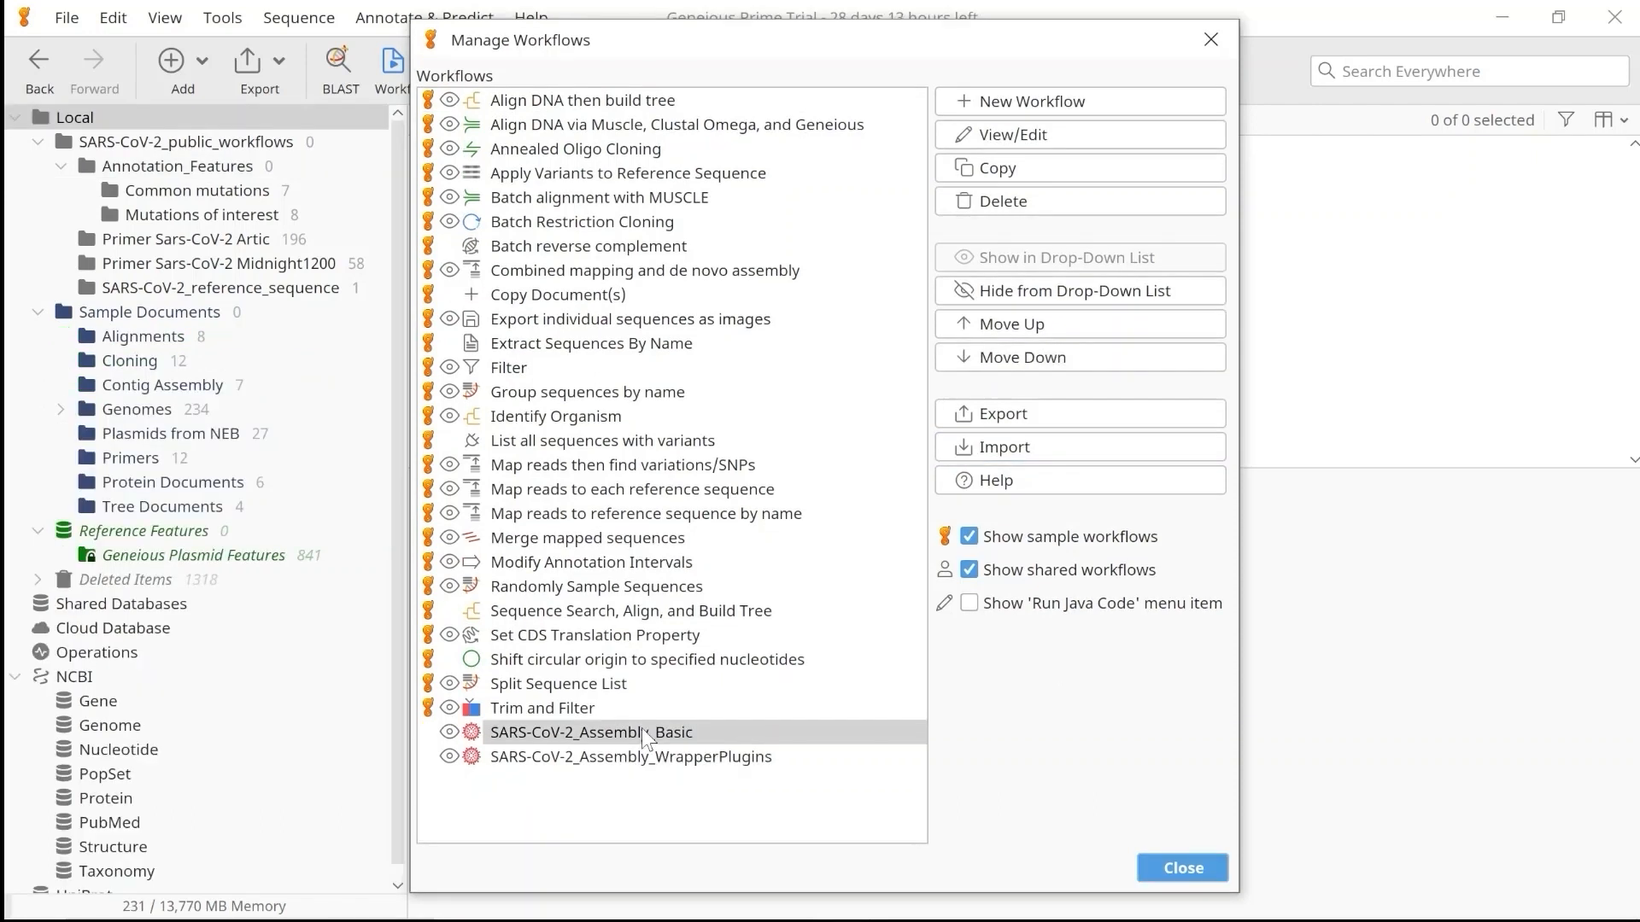
# Open the SARS-CoV-2_Assembly_Basic workflow for editing and review its sequence of operations.
pyautogui.click(642, 732)
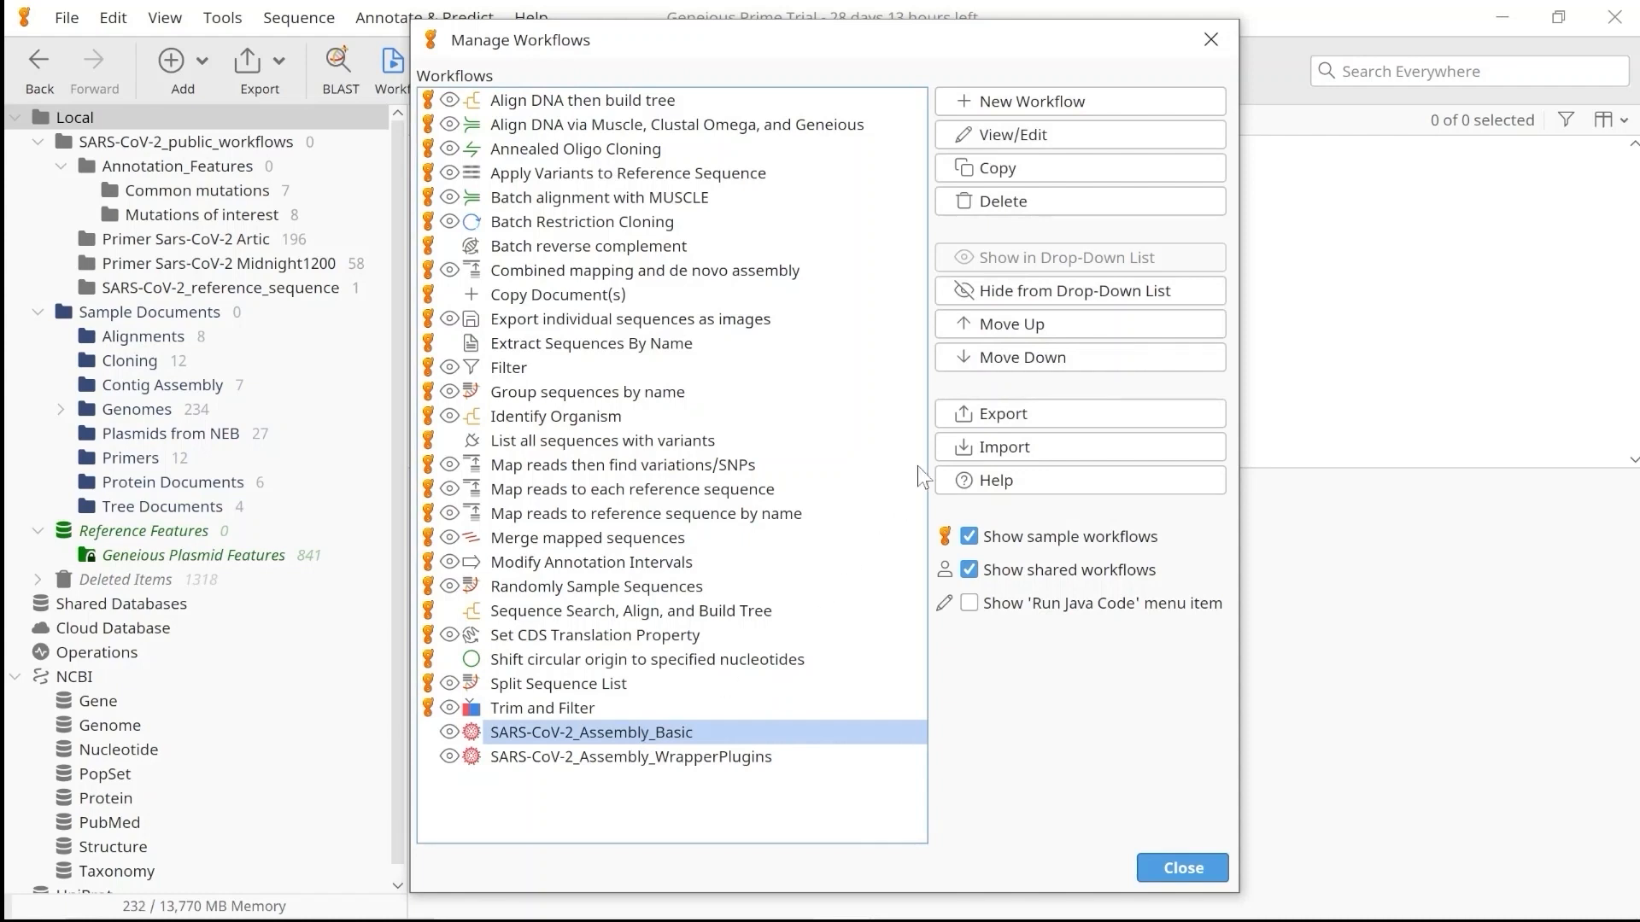
pyautogui.click(1033, 162)
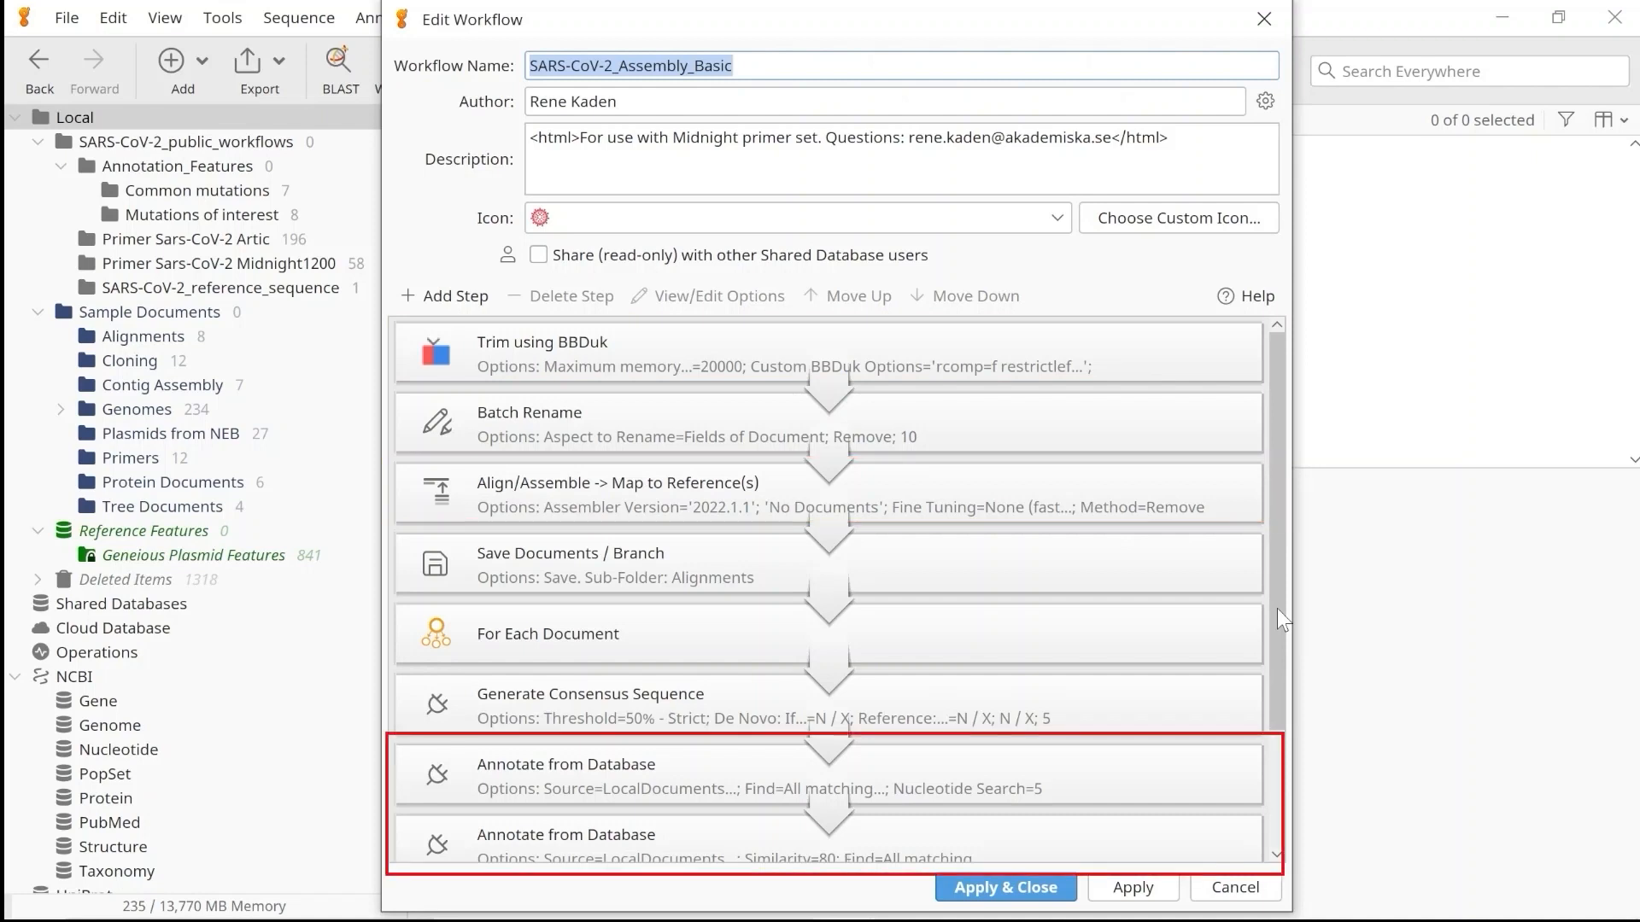
pyautogui.scroll(-3, 1278, 608)
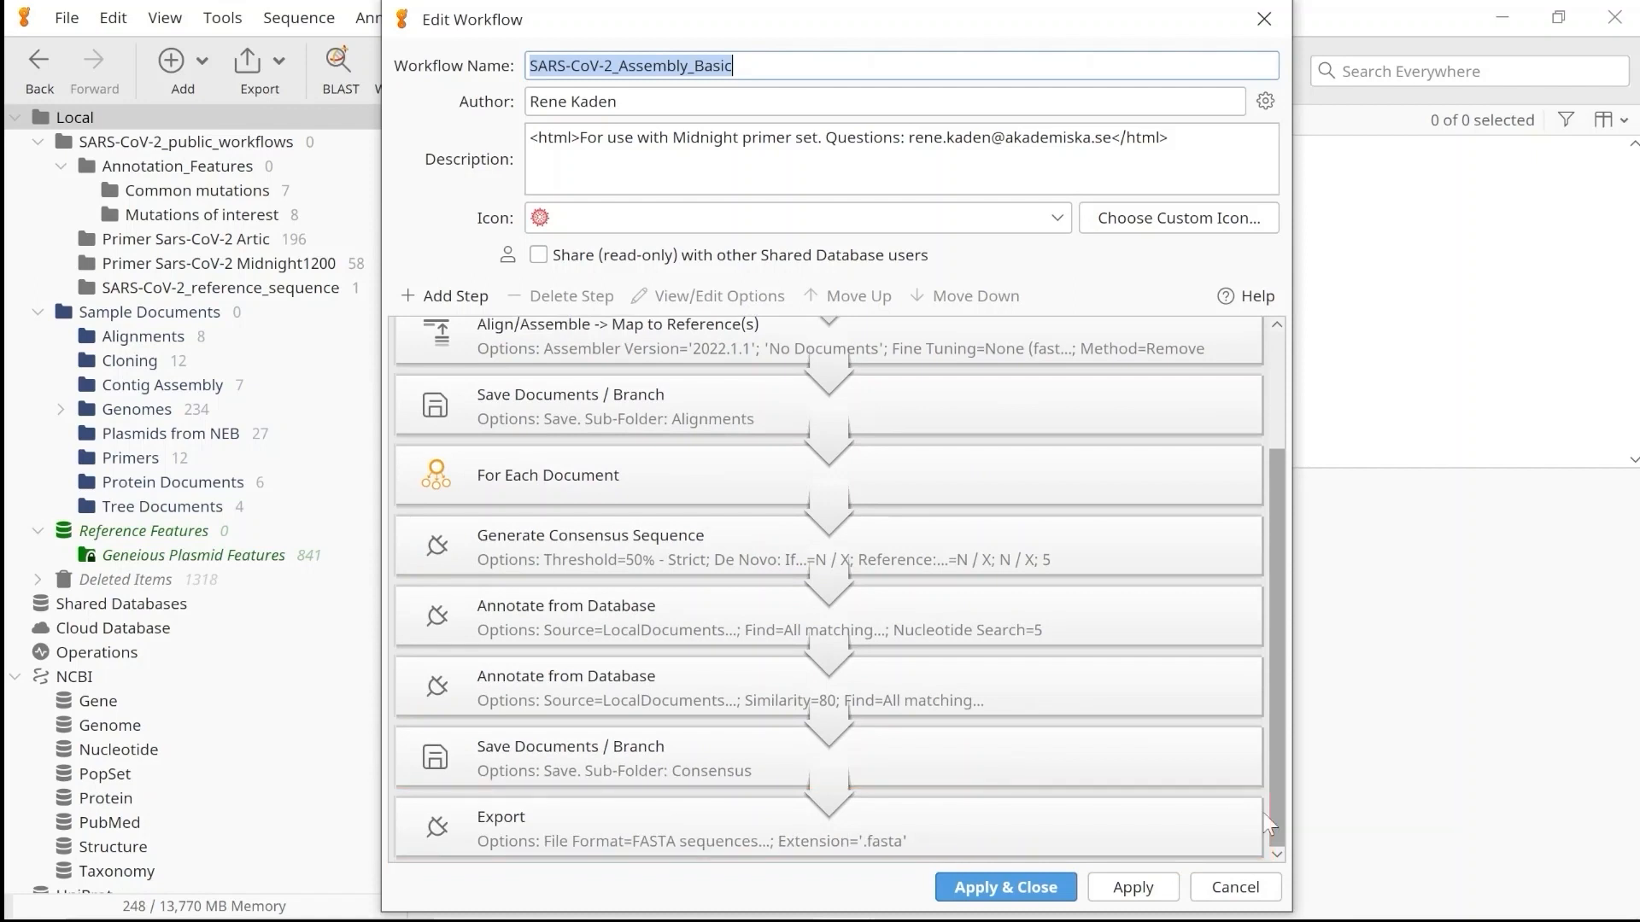
pyautogui.scroll(3, 1268, 820)
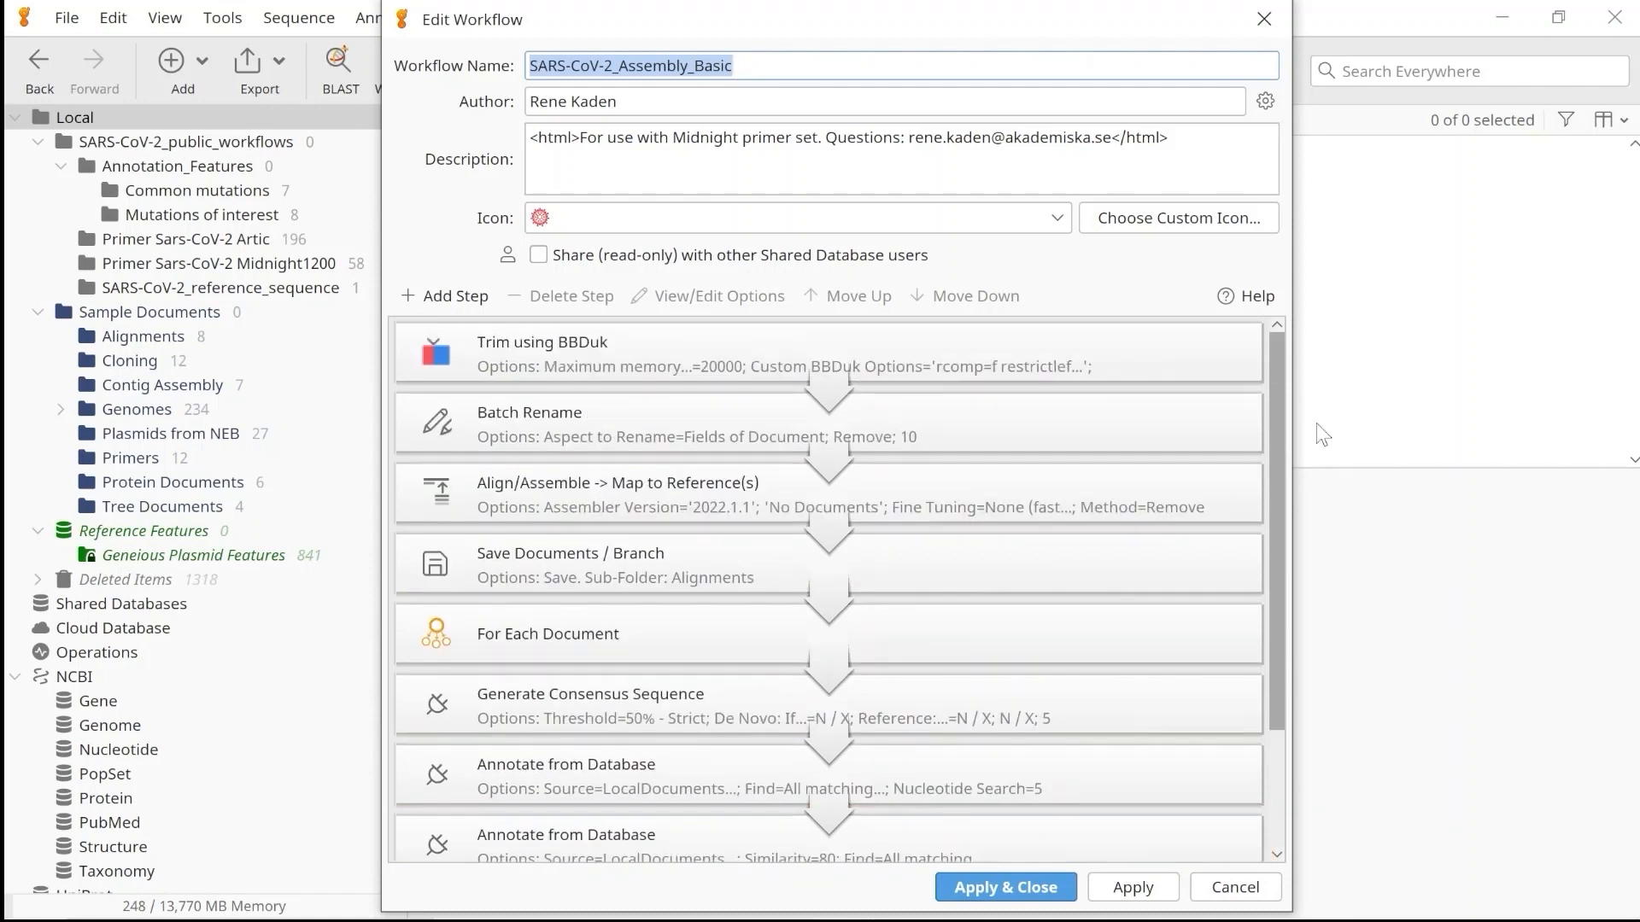
# Set the adapters of the Trim using BBDuk operation to the whole Primer Sars-CoV-2 Midnight1200 folder and apply the change.
pyautogui.doubleClick(562, 346)
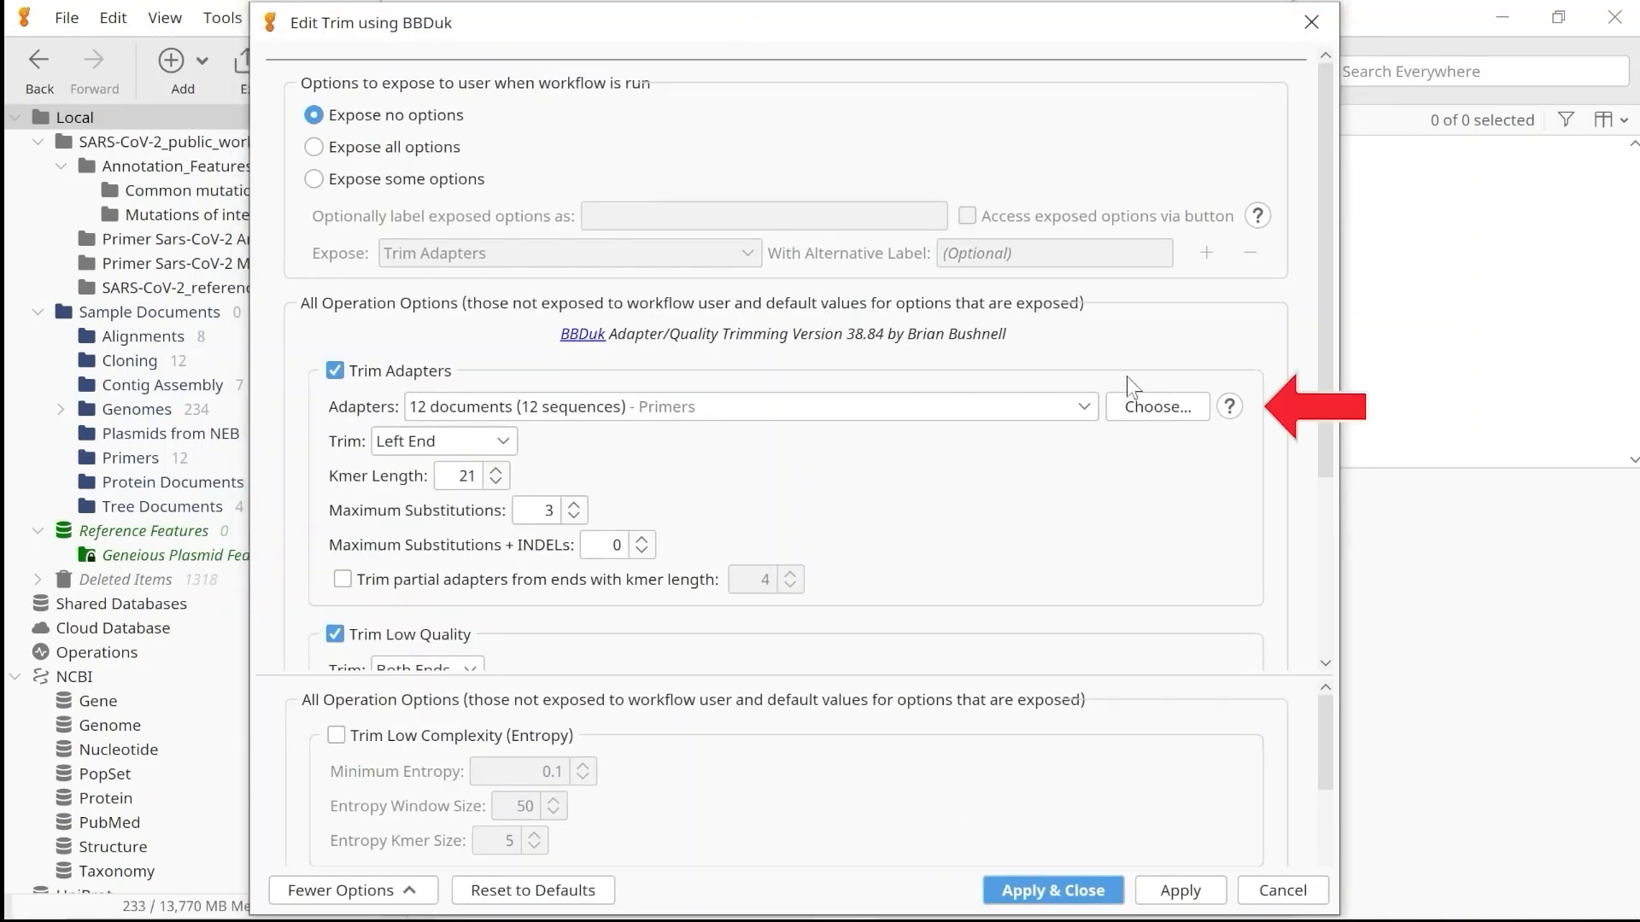
pyautogui.click(1134, 408)
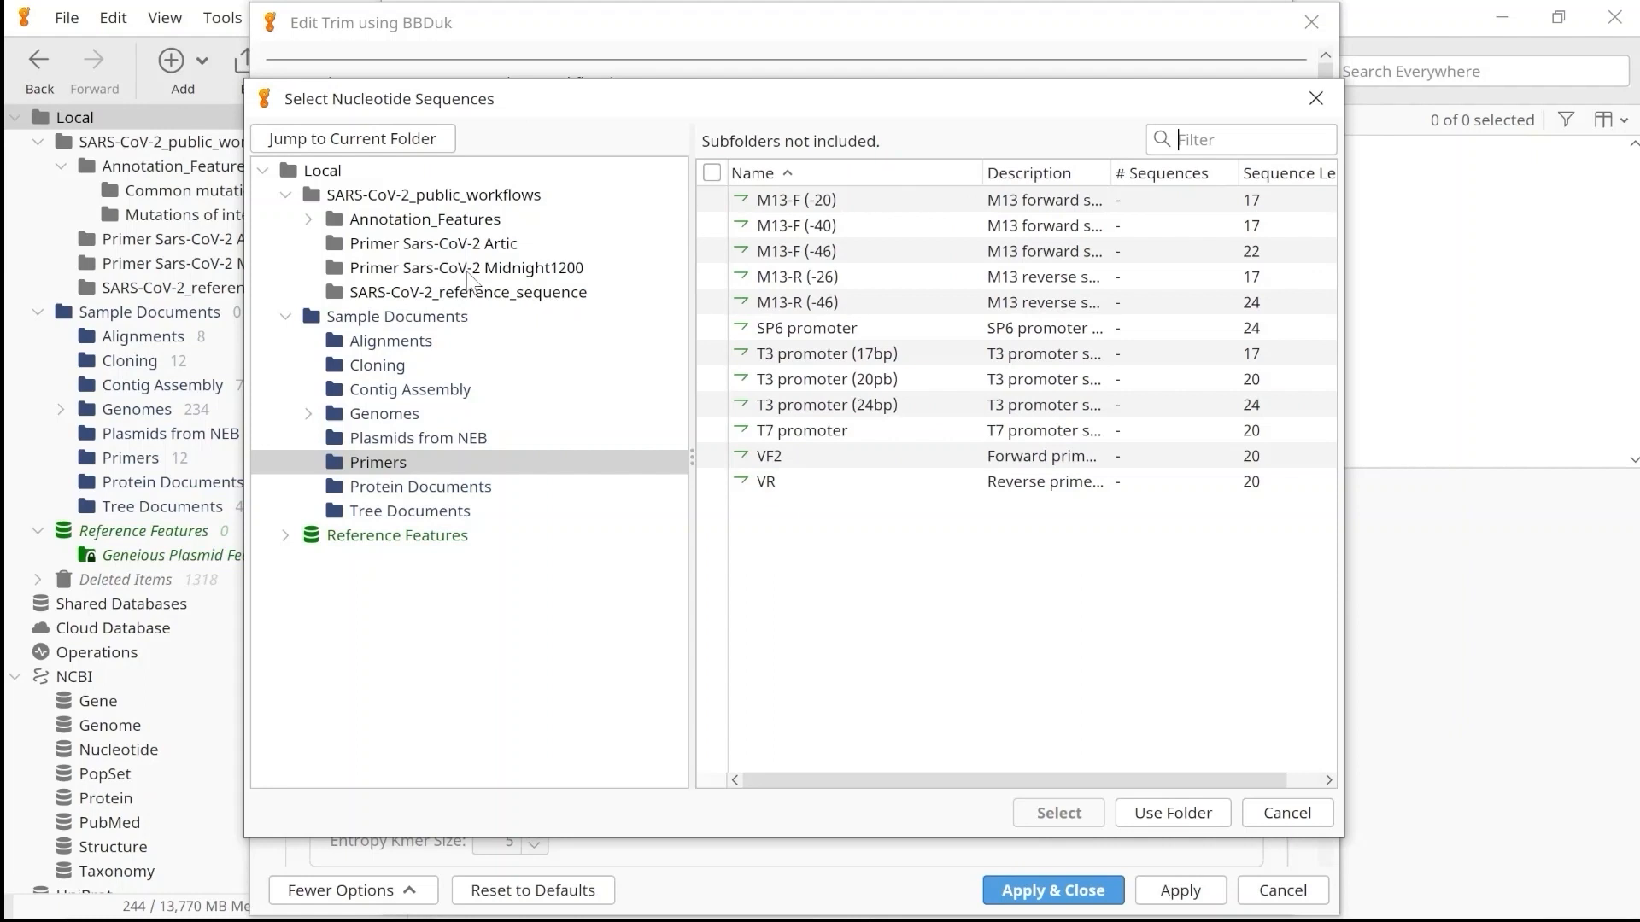
pyautogui.click(412, 270)
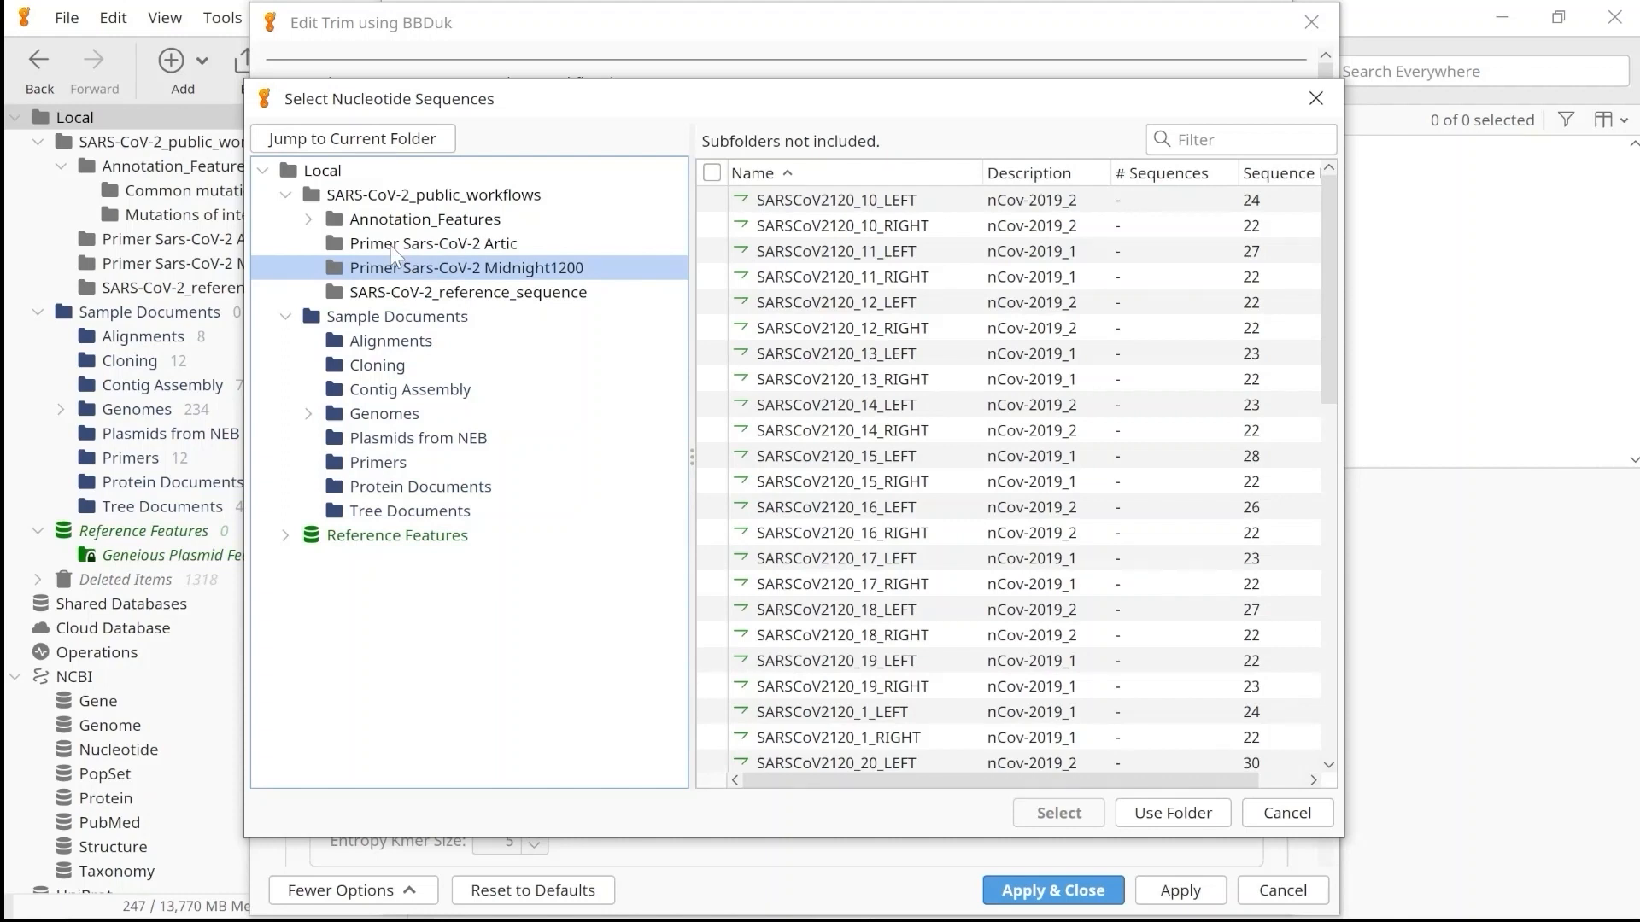
pyautogui.click(392, 245)
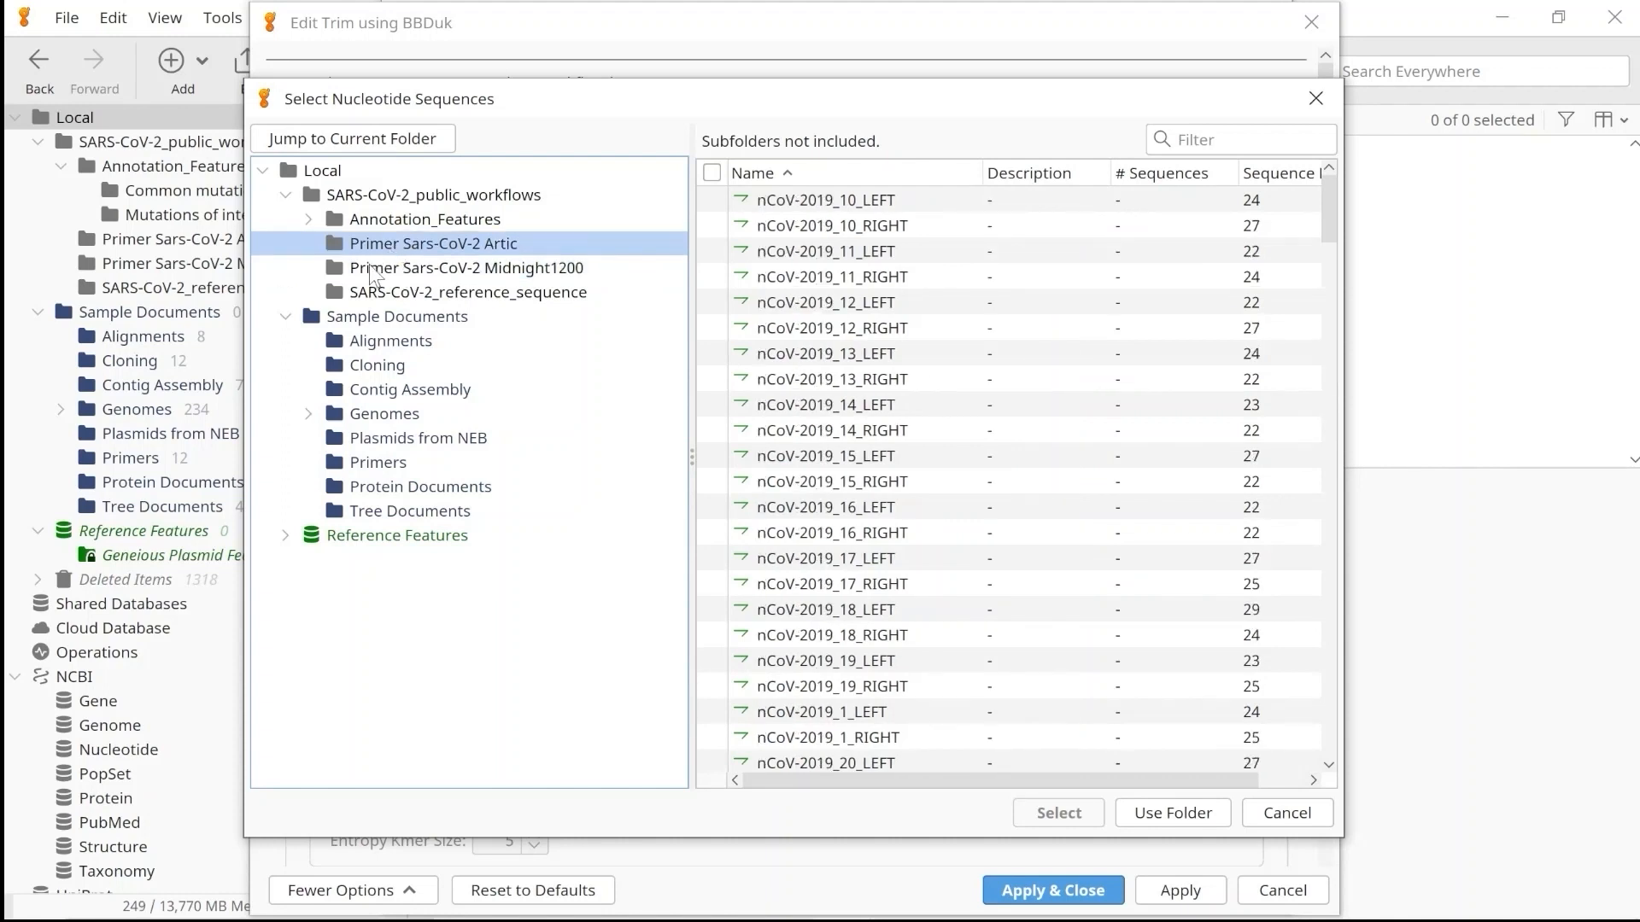
pyautogui.click(369, 267)
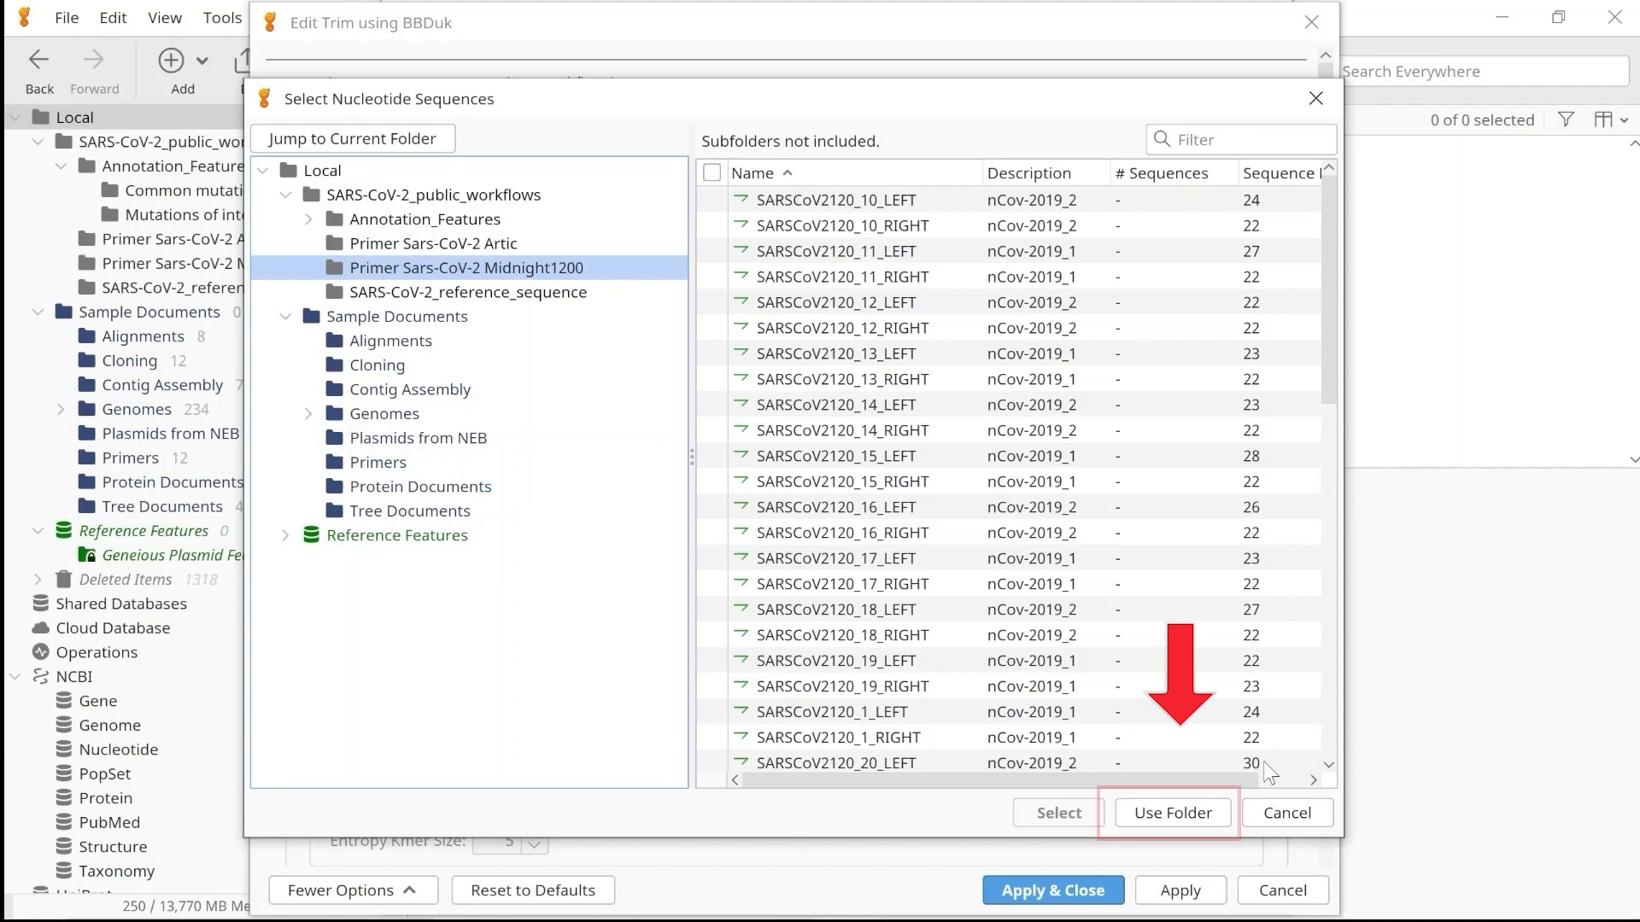
pyautogui.click(1193, 812)
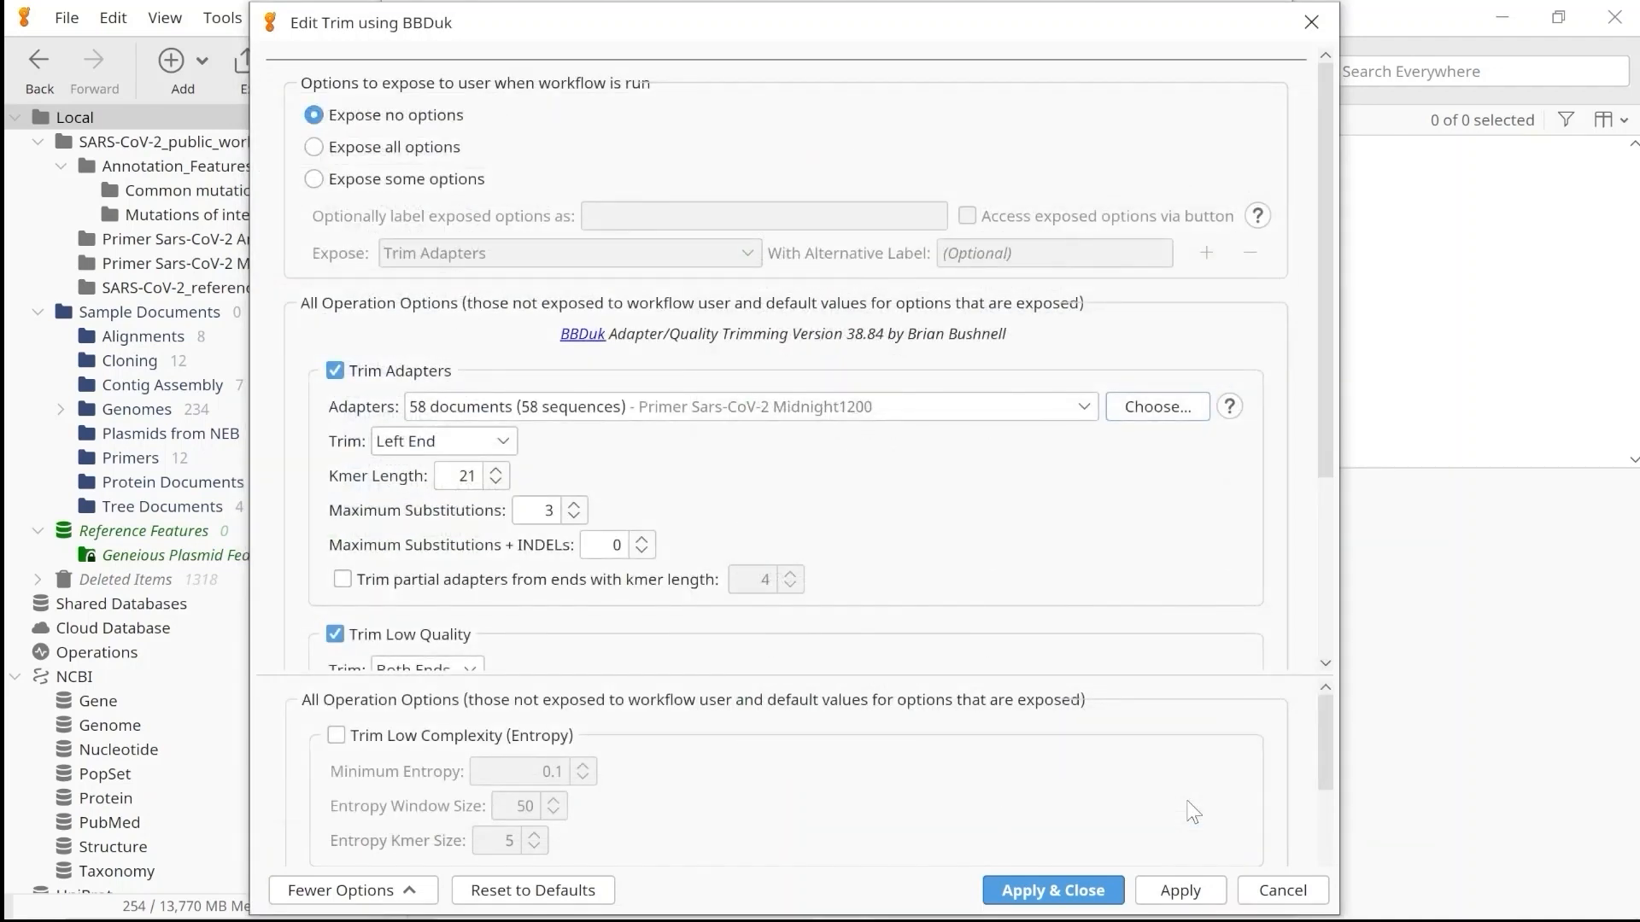
pyautogui.click(1037, 900)
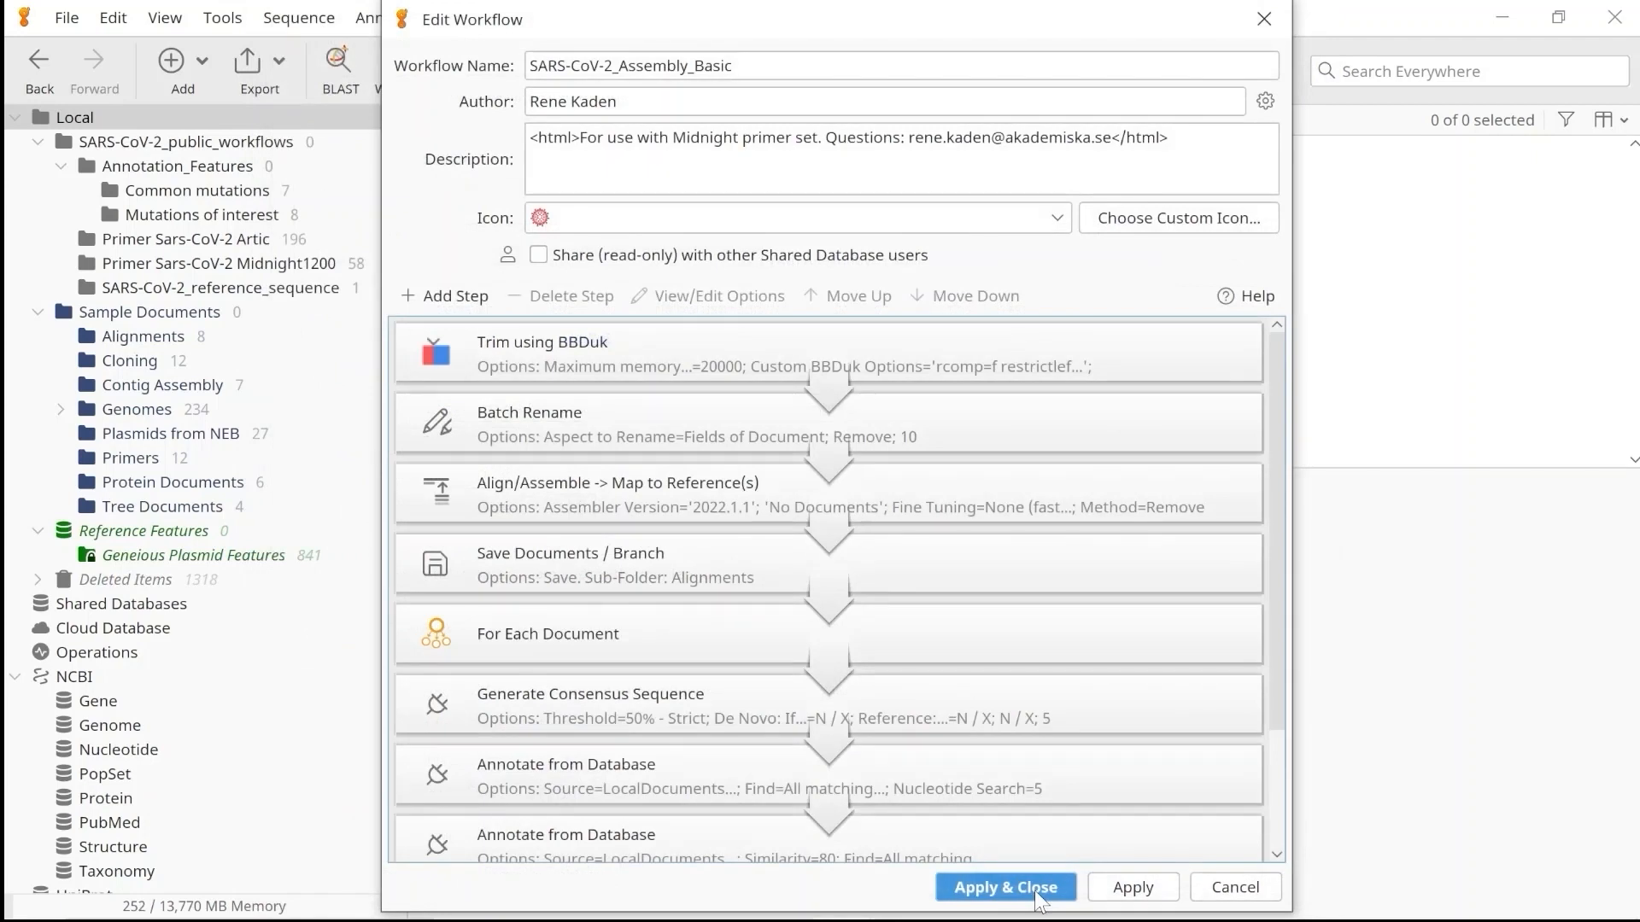
# Set the reference sequence of the Map to Reference(s) operation to NC_045512 from the SARS-CoV-2_reference_sequence folder.
pyautogui.click(648, 495)
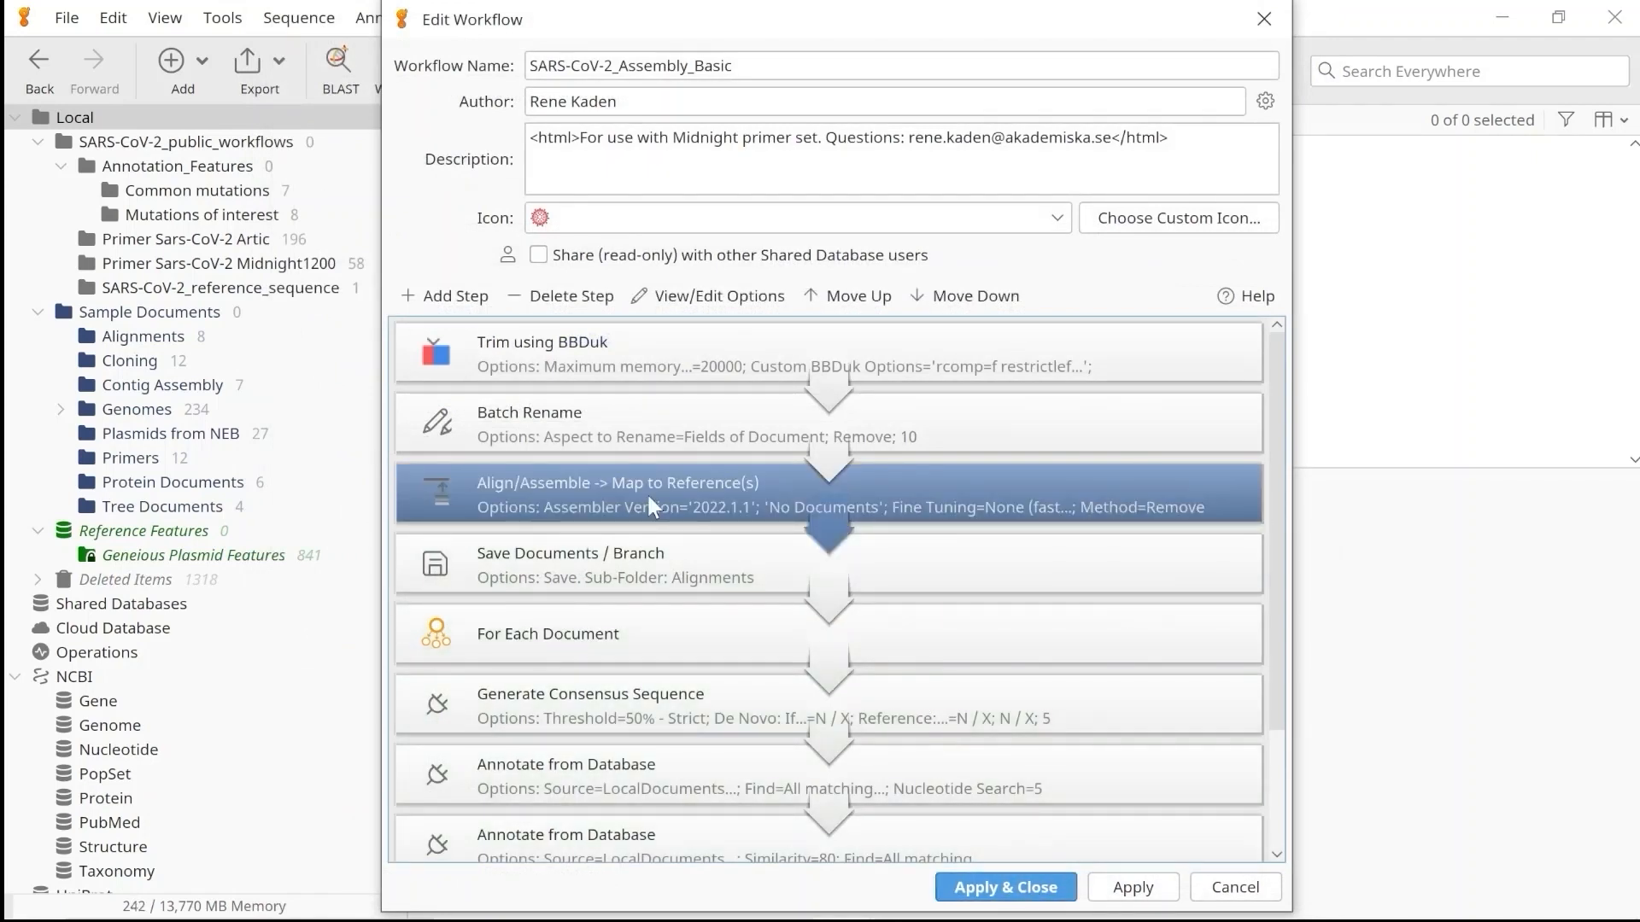
pyautogui.doubleClick(647, 492)
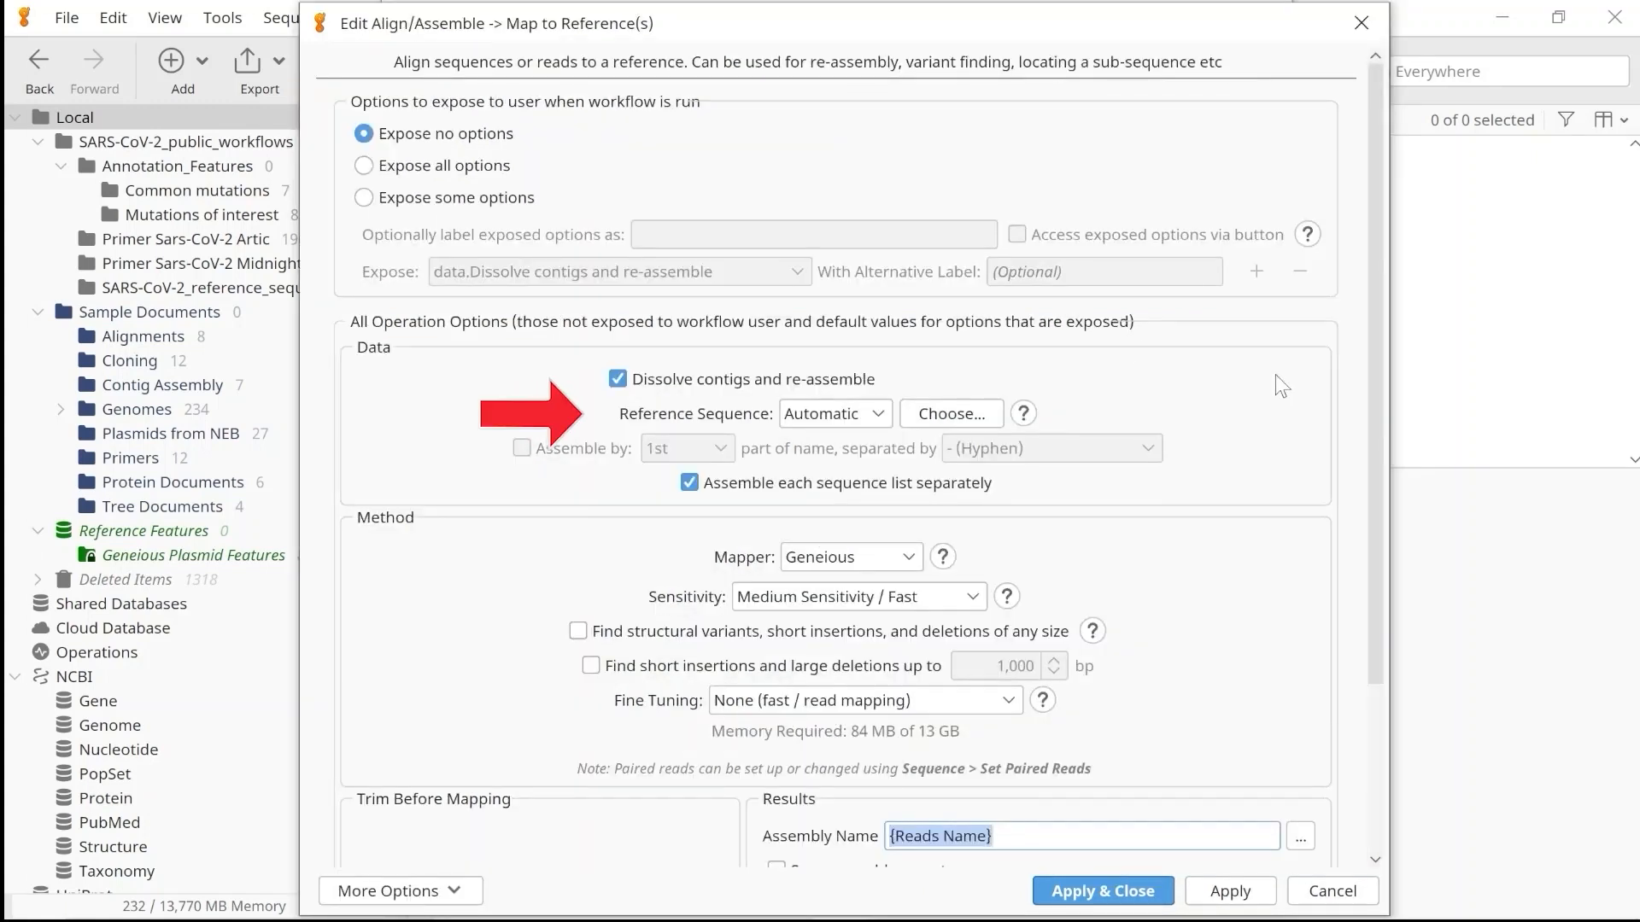
pyautogui.click(936, 422)
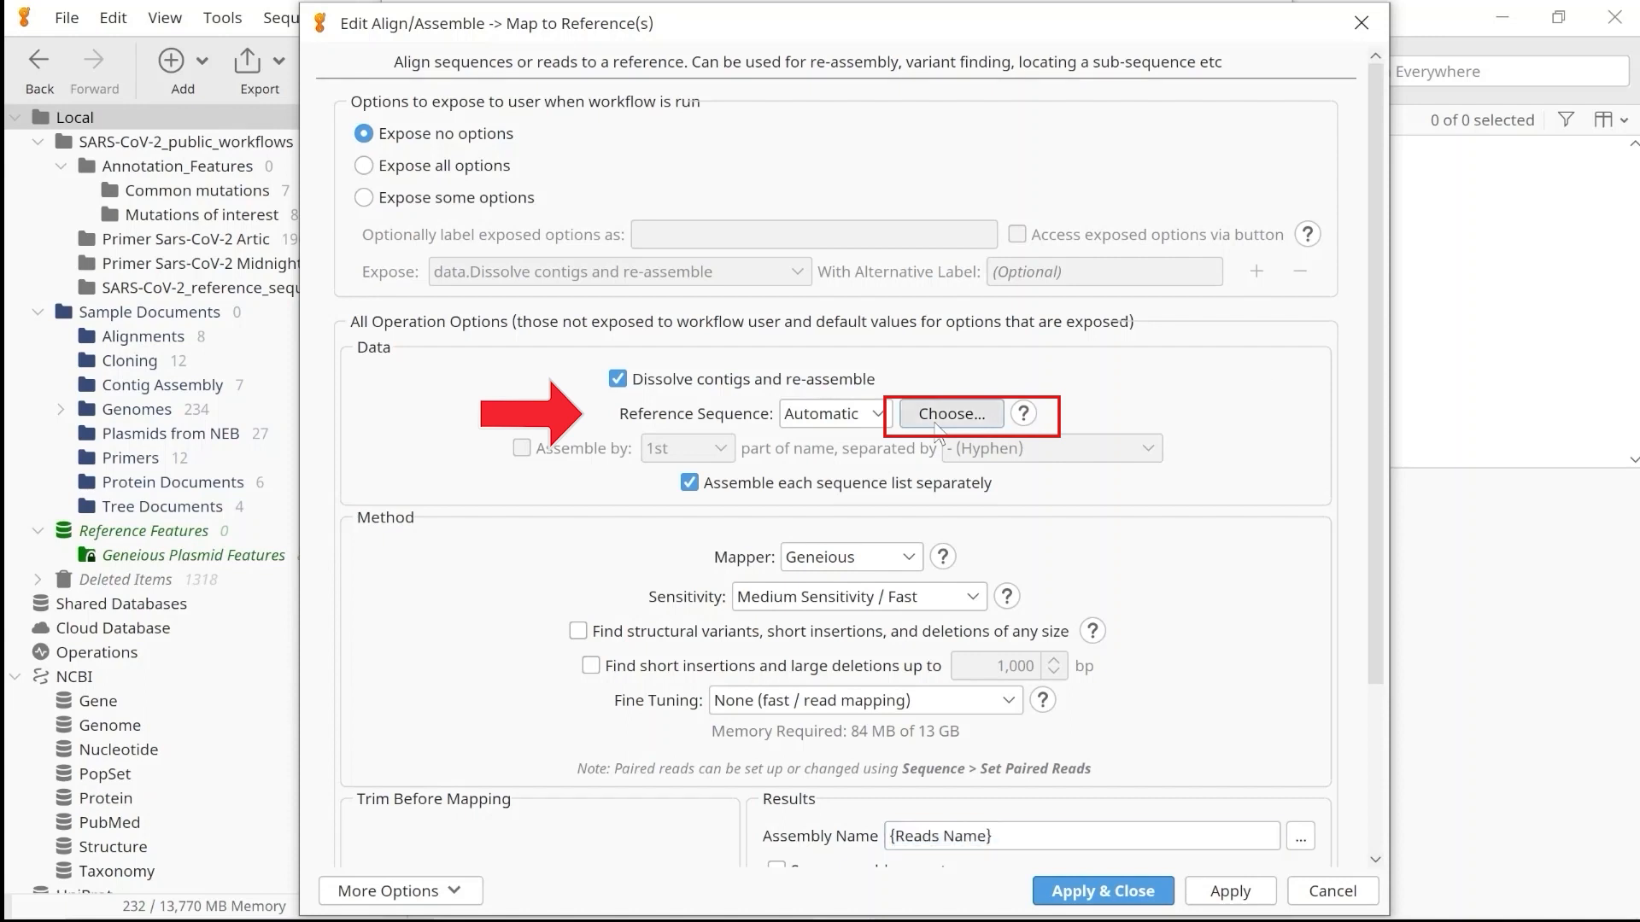
pyautogui.moveTo(565, 334); pyautogui.dragTo(681, 334)
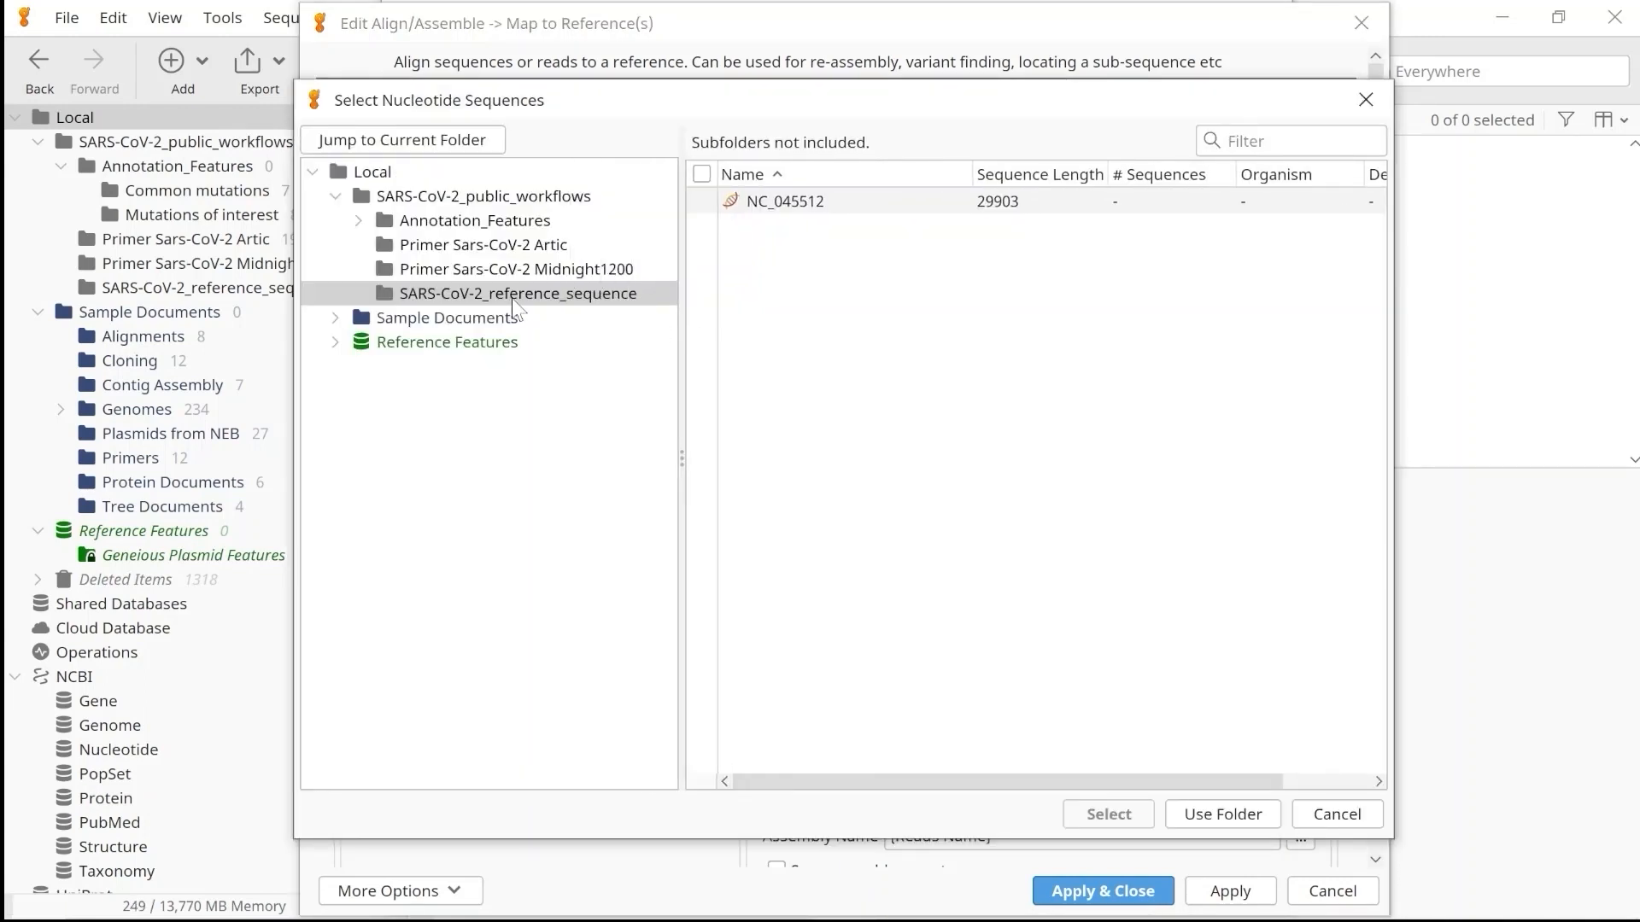
pyautogui.click(753, 205)
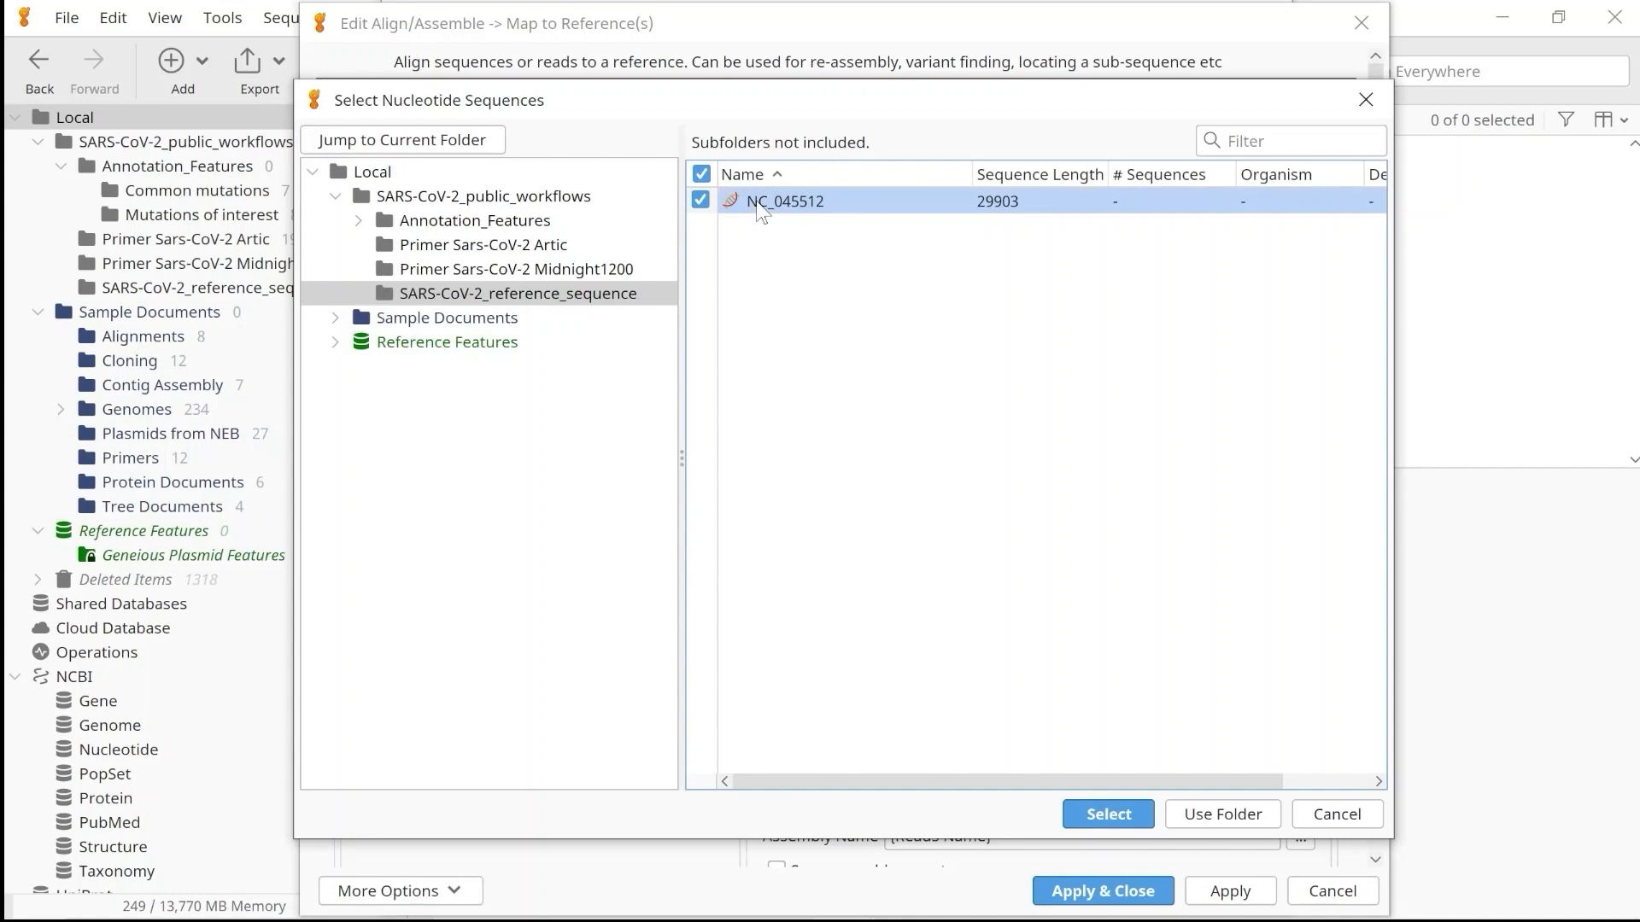
pyautogui.click(1097, 811)
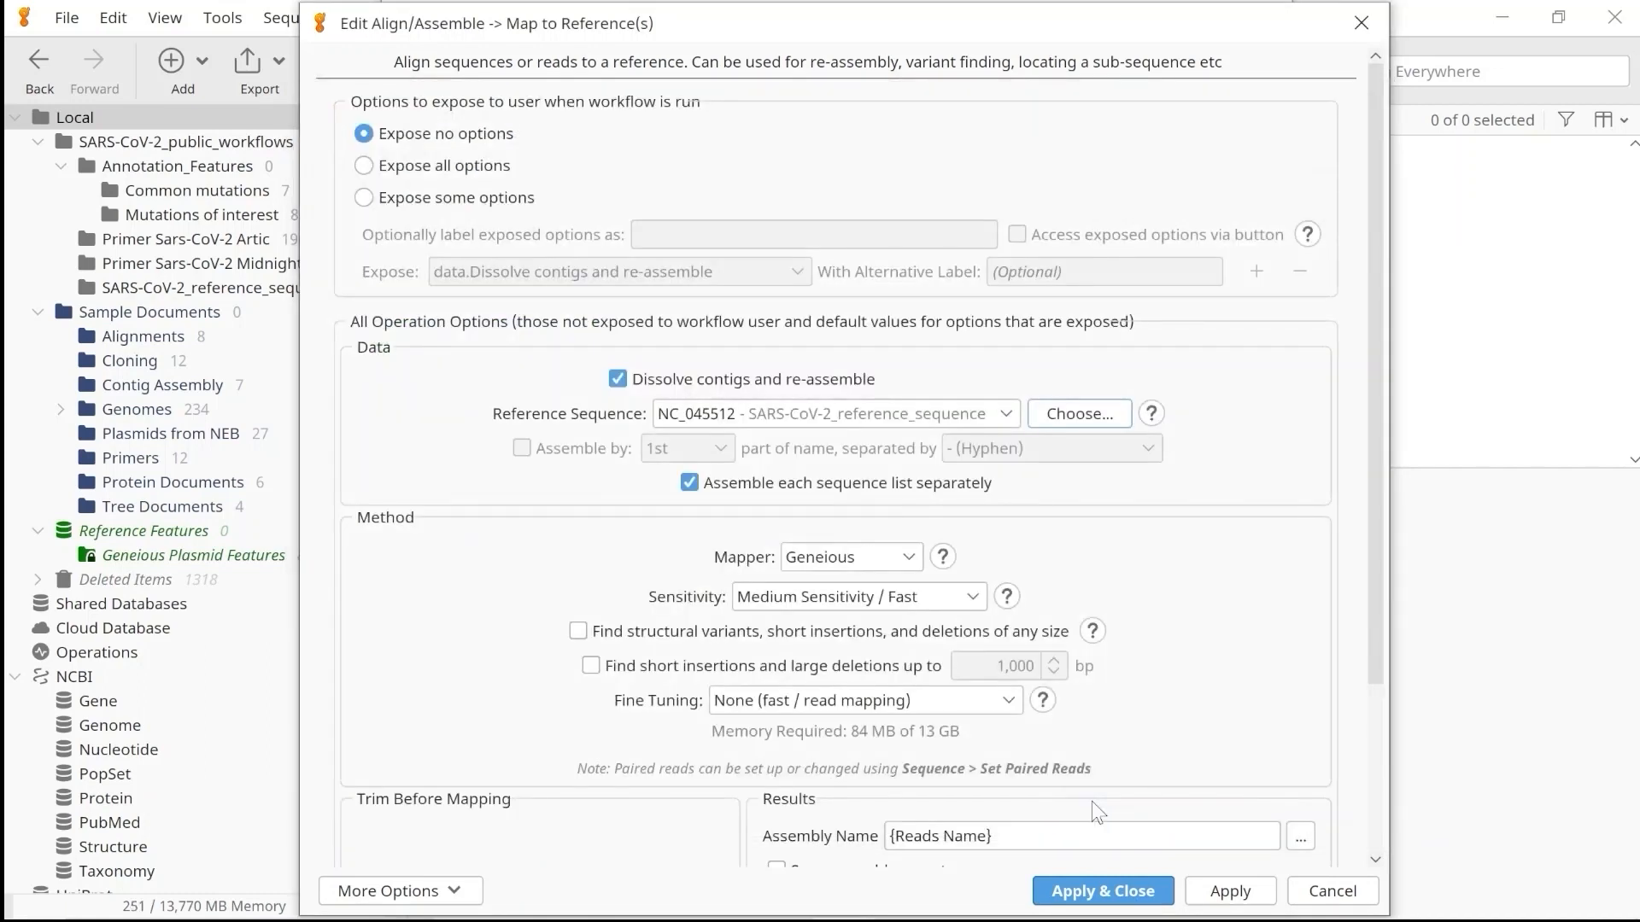
# Set the mapper of the Map to Reference(s) operation to Minimap2 and apply the operation's changes.
pyautogui.click(910, 557)
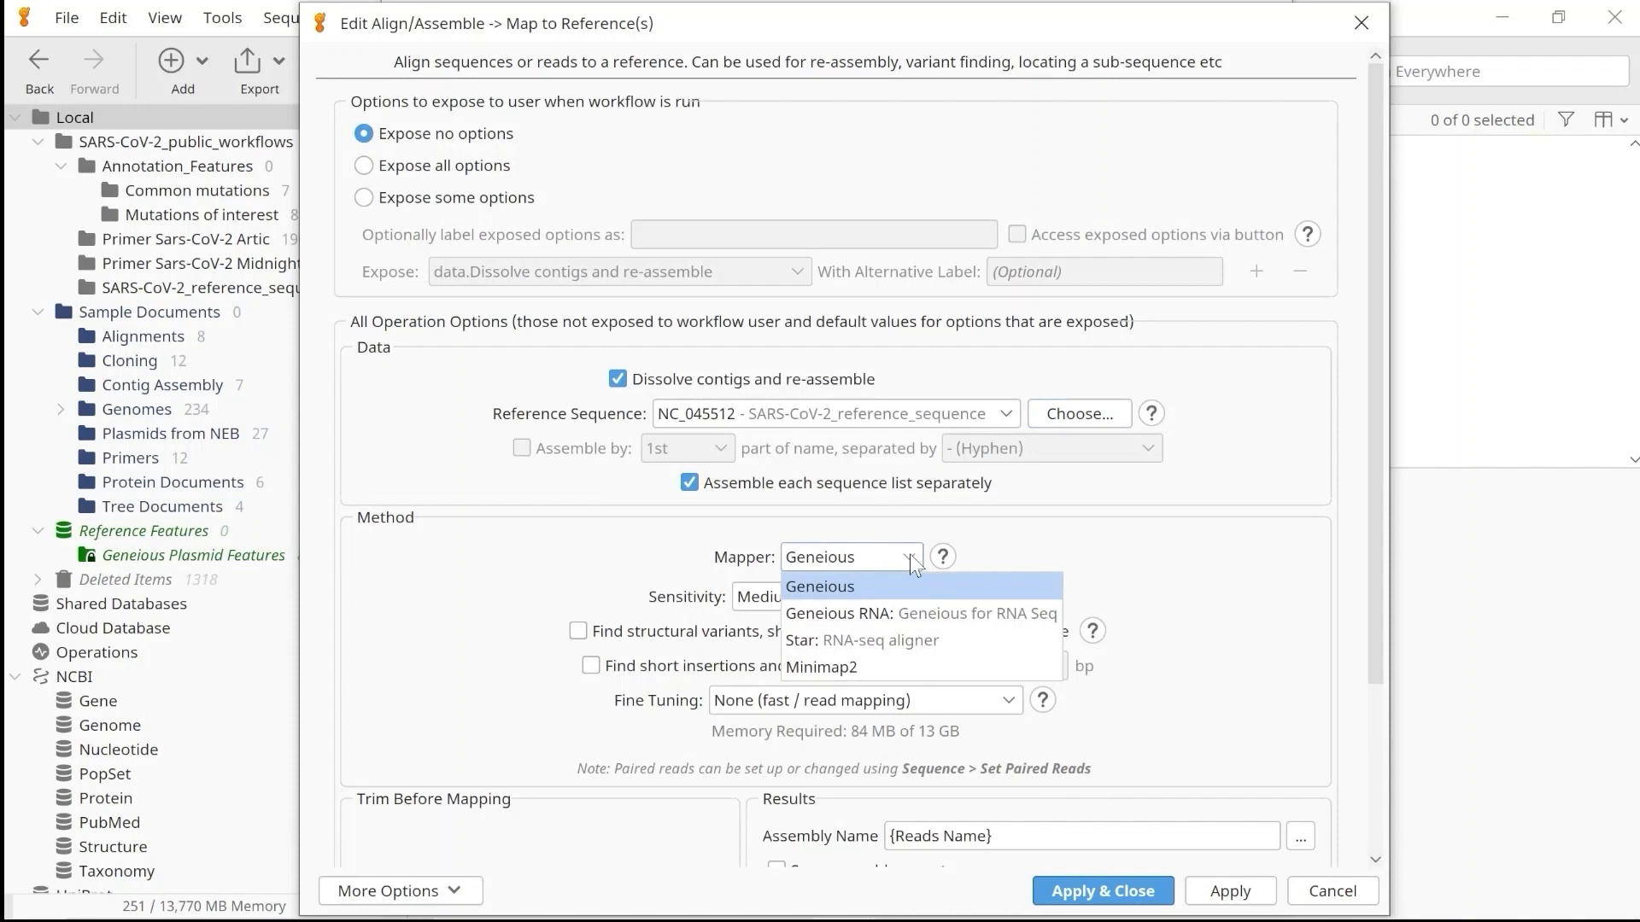
pyautogui.click(869, 660)
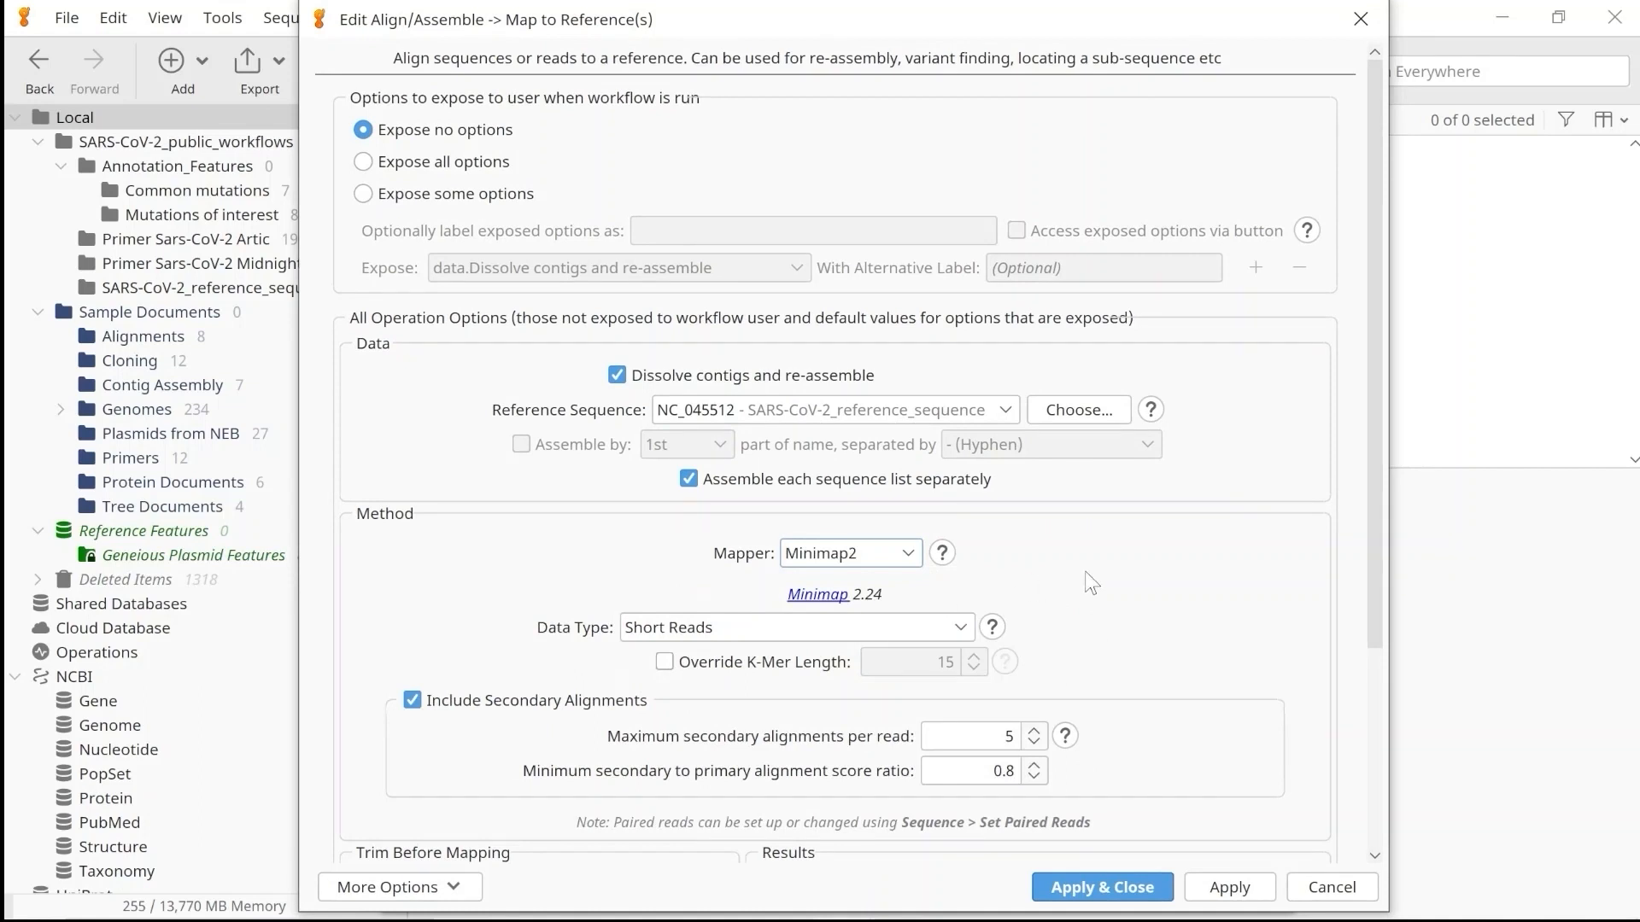
pyautogui.click(1068, 888)
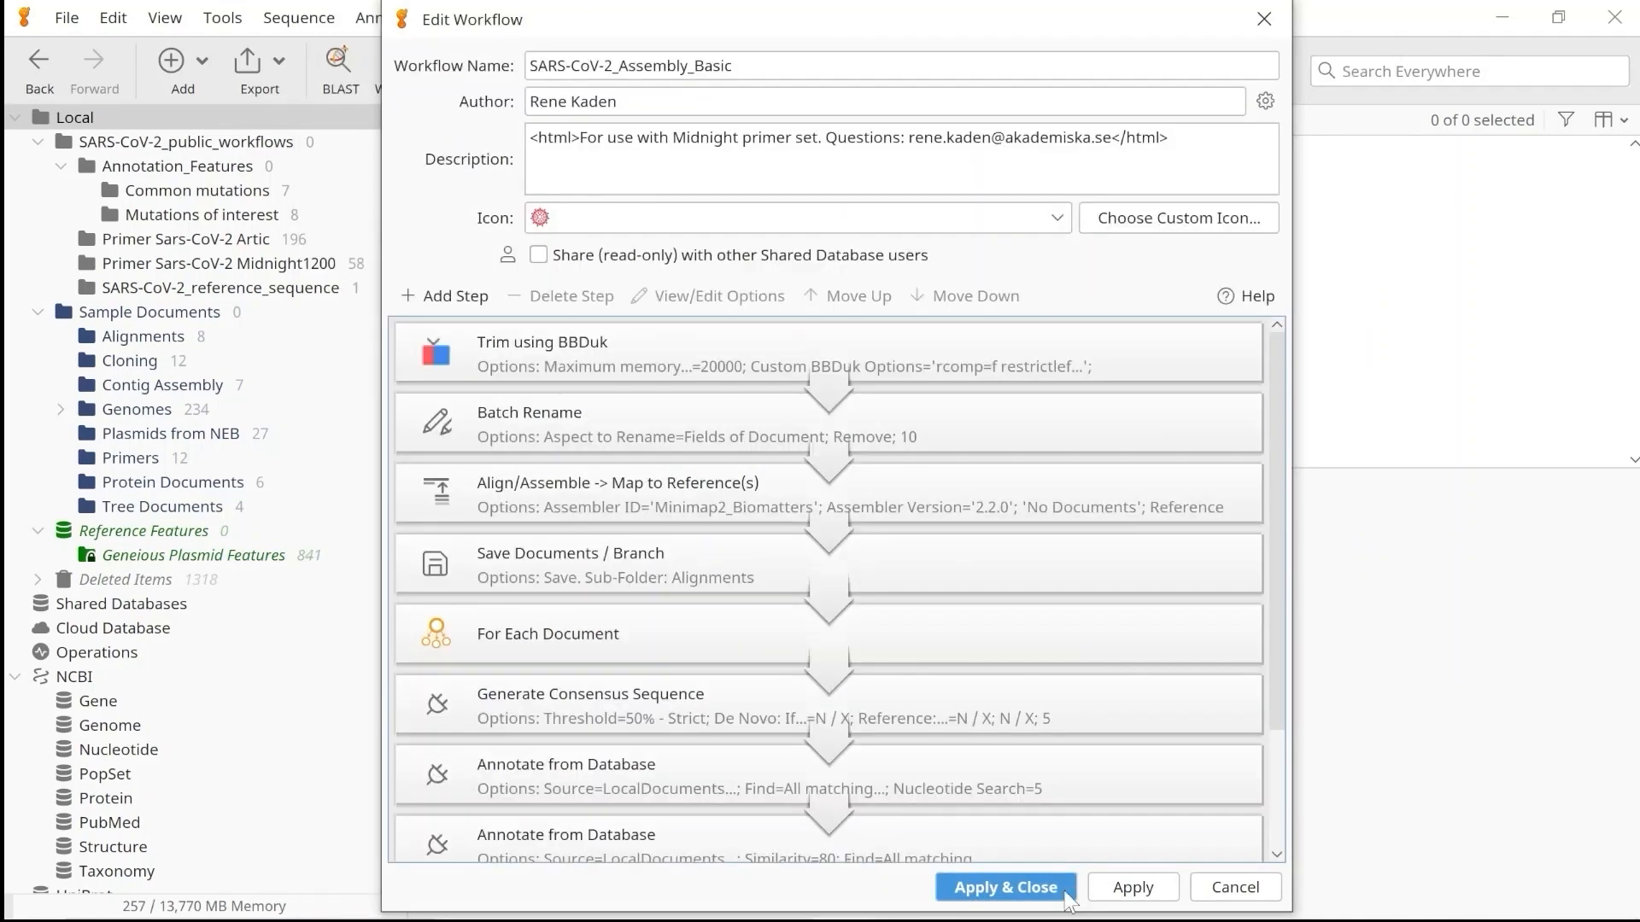
# Set the source of the first Annotate from Database operation to the Common mutations folder and apply the change.
pyautogui.moveTo(1272, 580); pyautogui.dragTo(1274, 726)
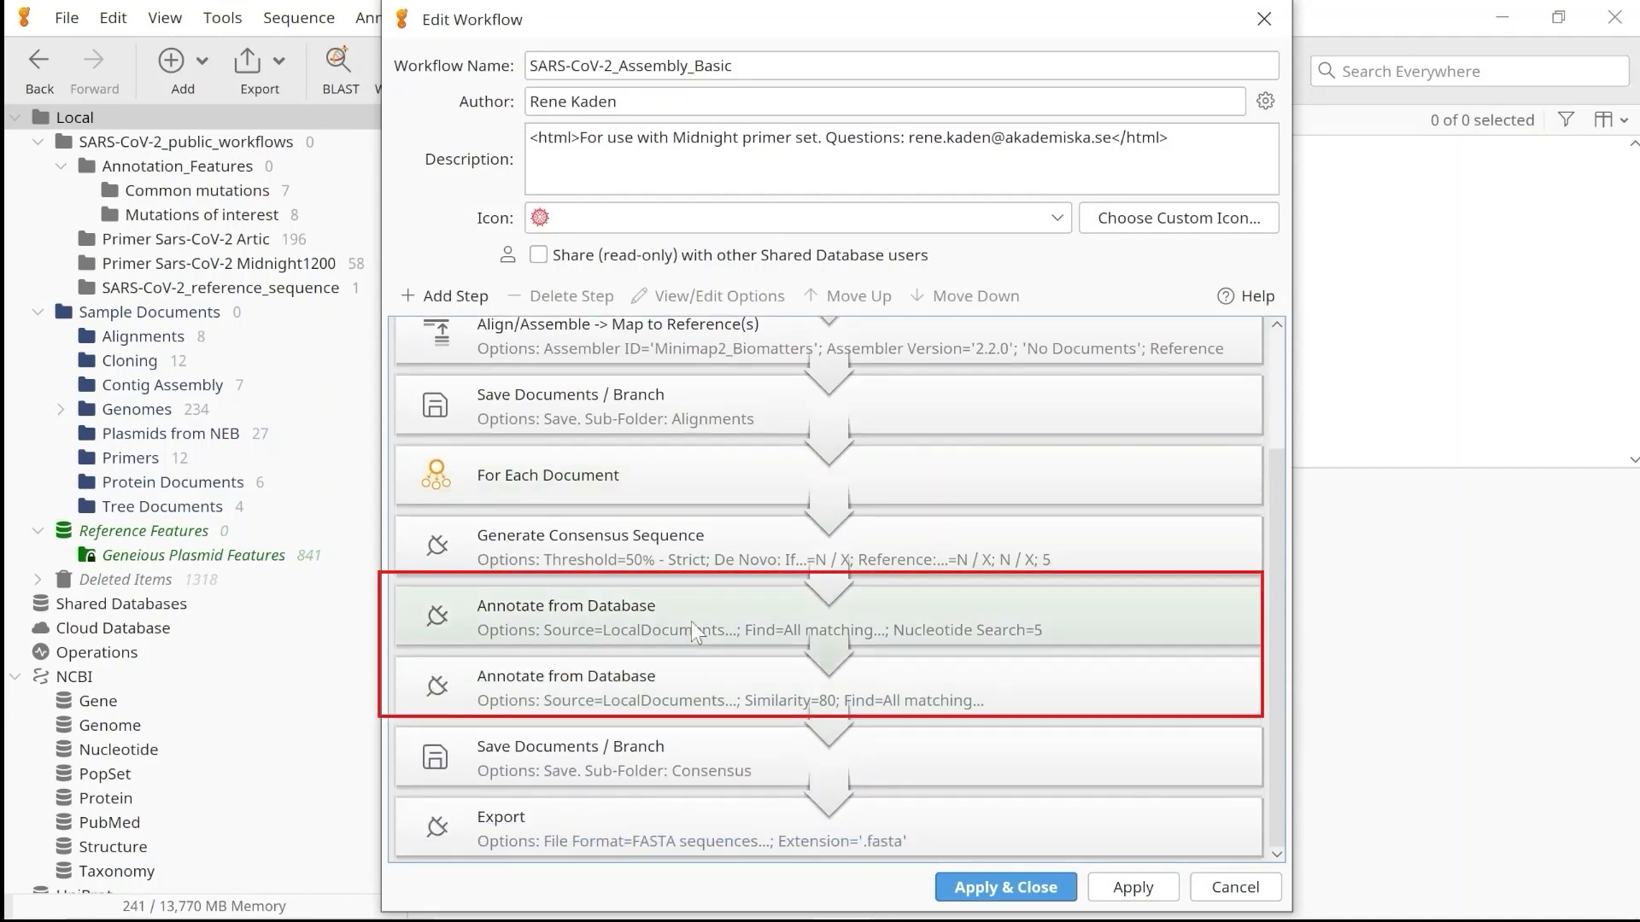
pyautogui.doubleClick(550, 613)
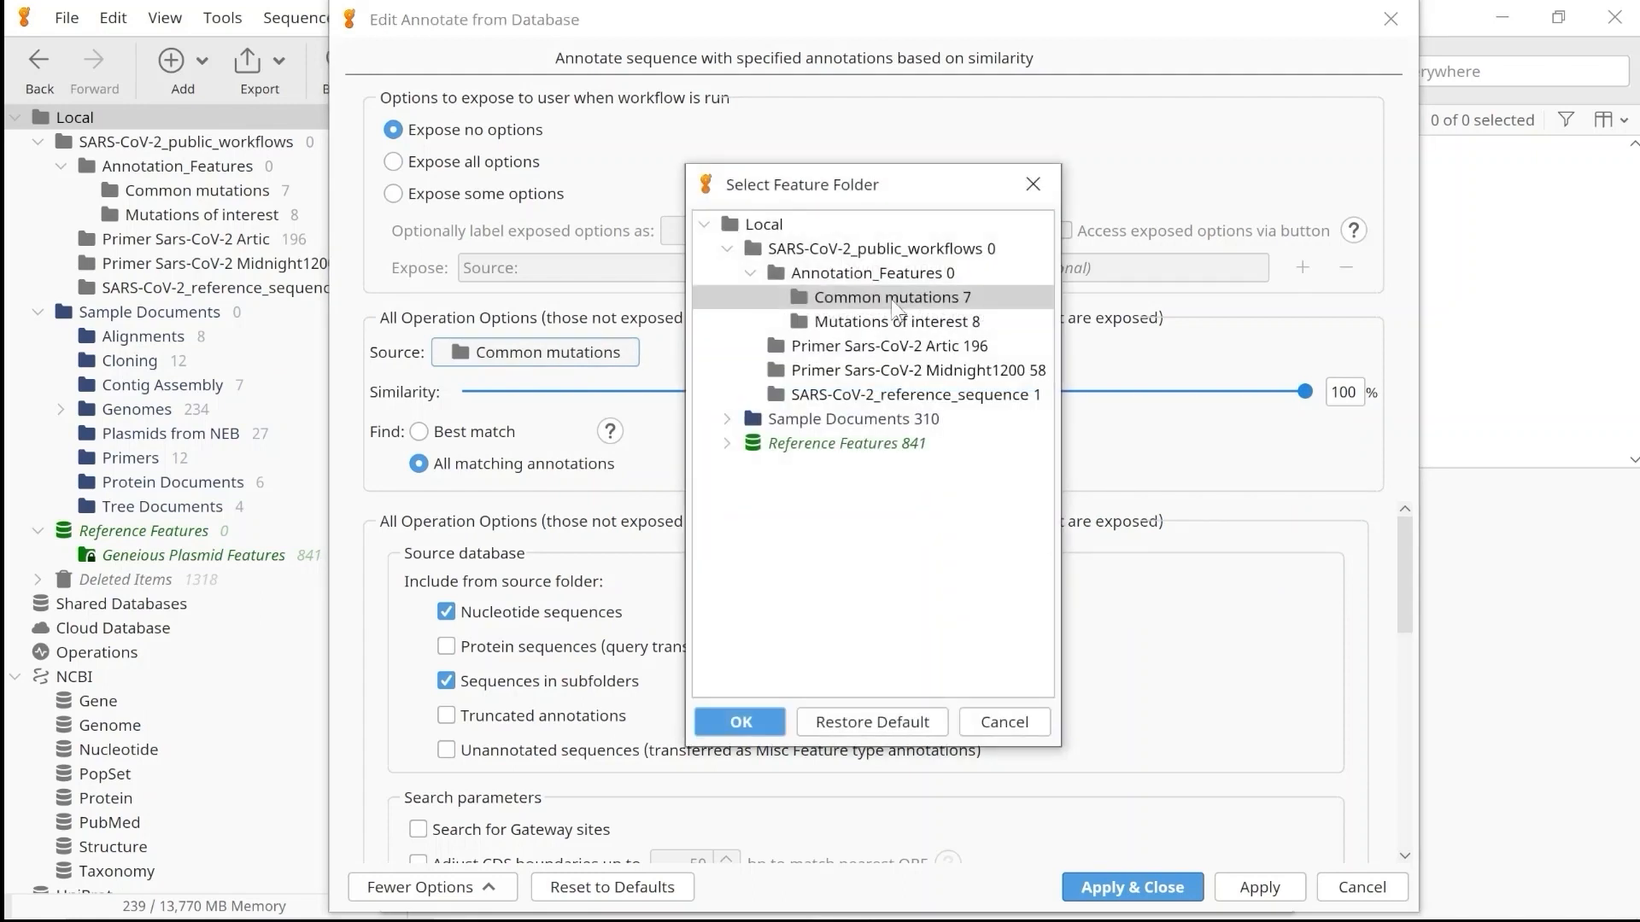
pyautogui.click(752, 717)
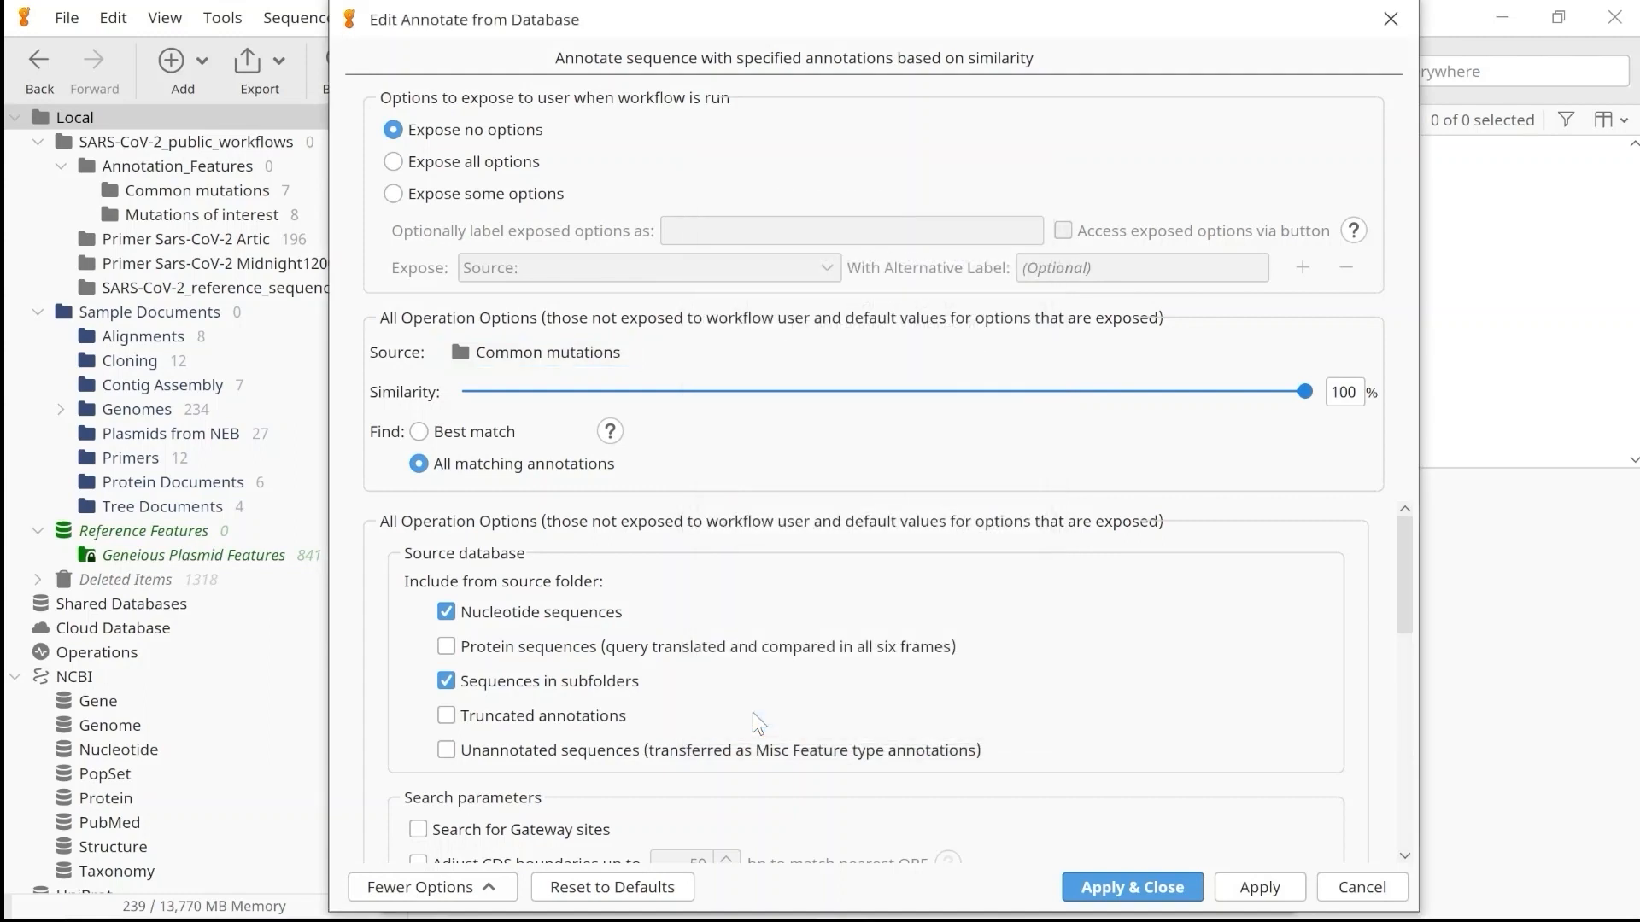
pyautogui.click(1102, 884)
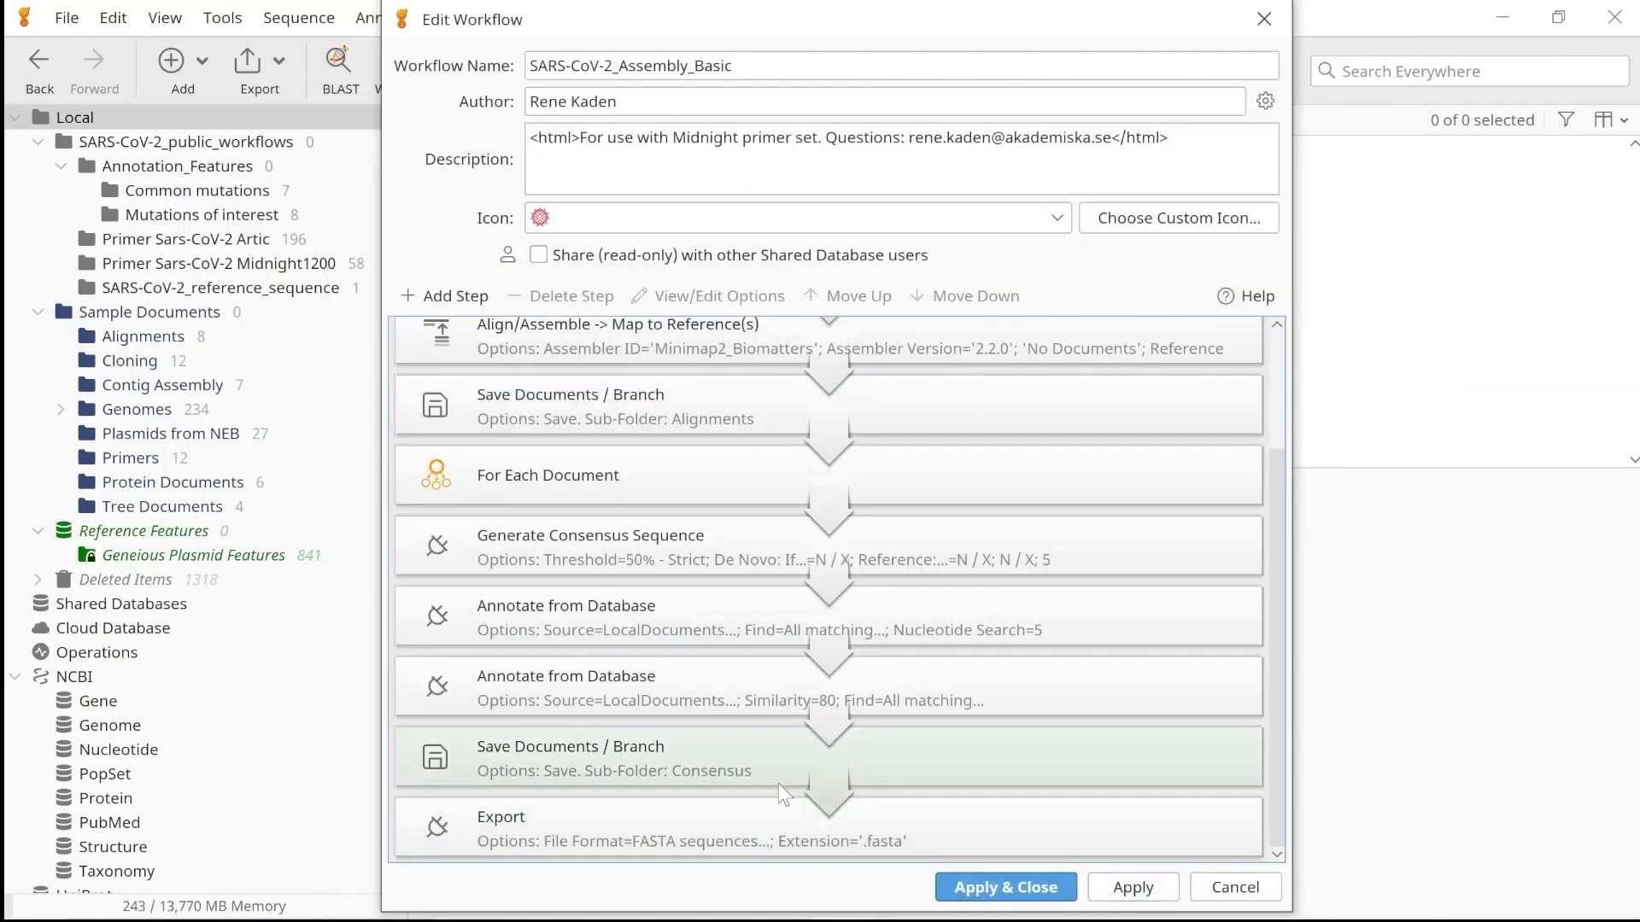
# Set the source of the second Annotate from Database operation to the Mutations of interest folder and apply the change.
pyautogui.doubleClick(694, 684)
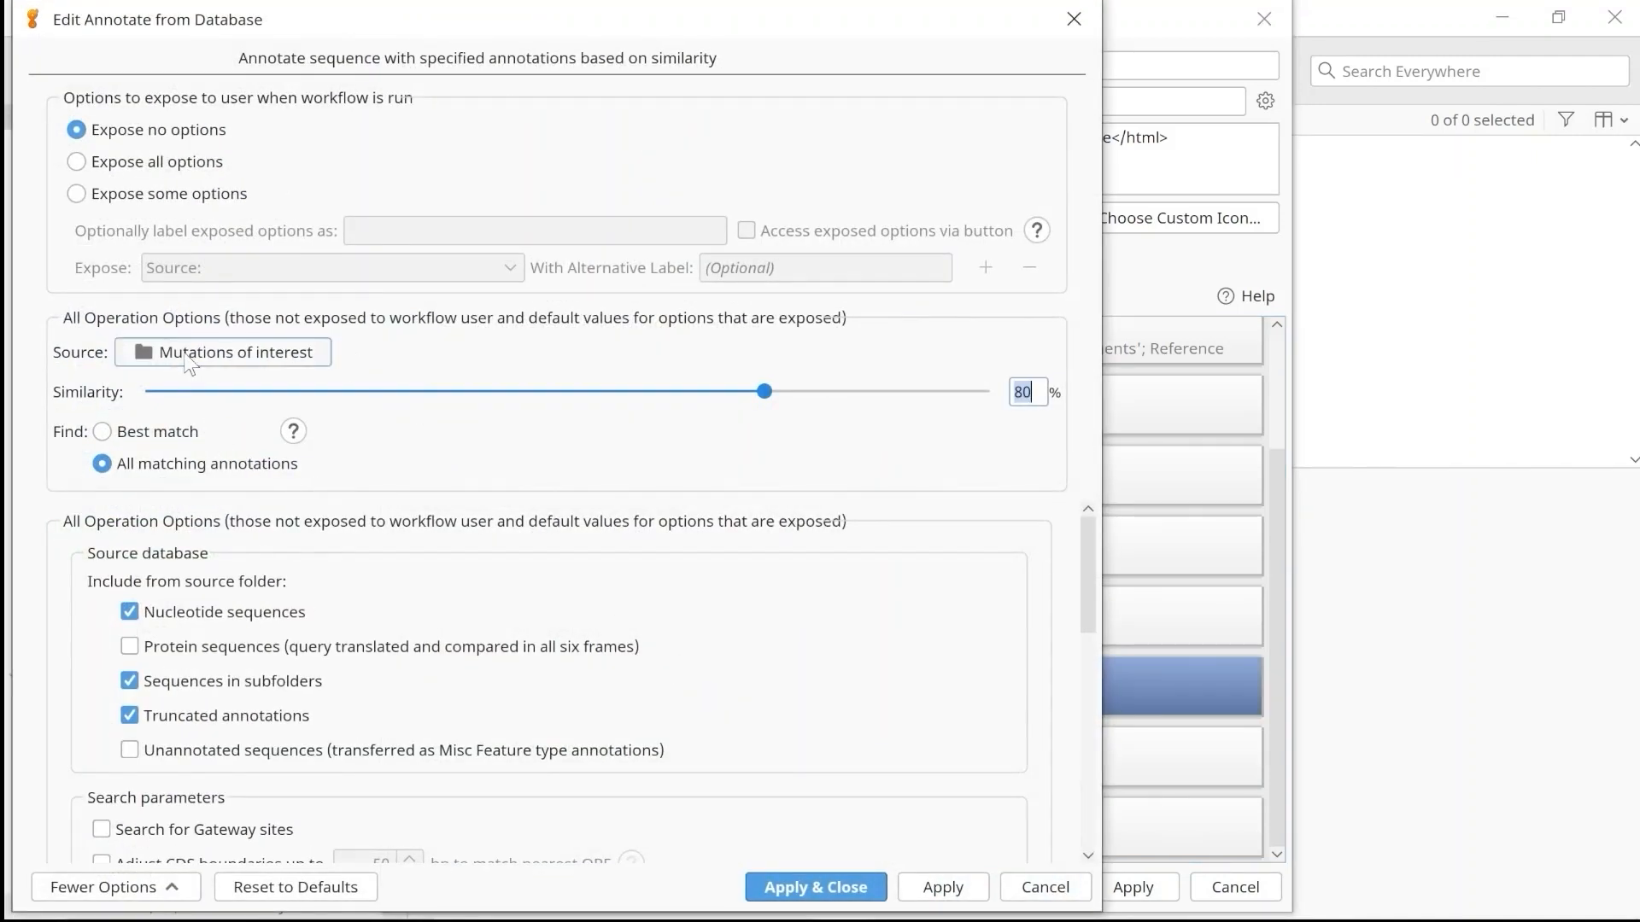
pyautogui.click(227, 358)
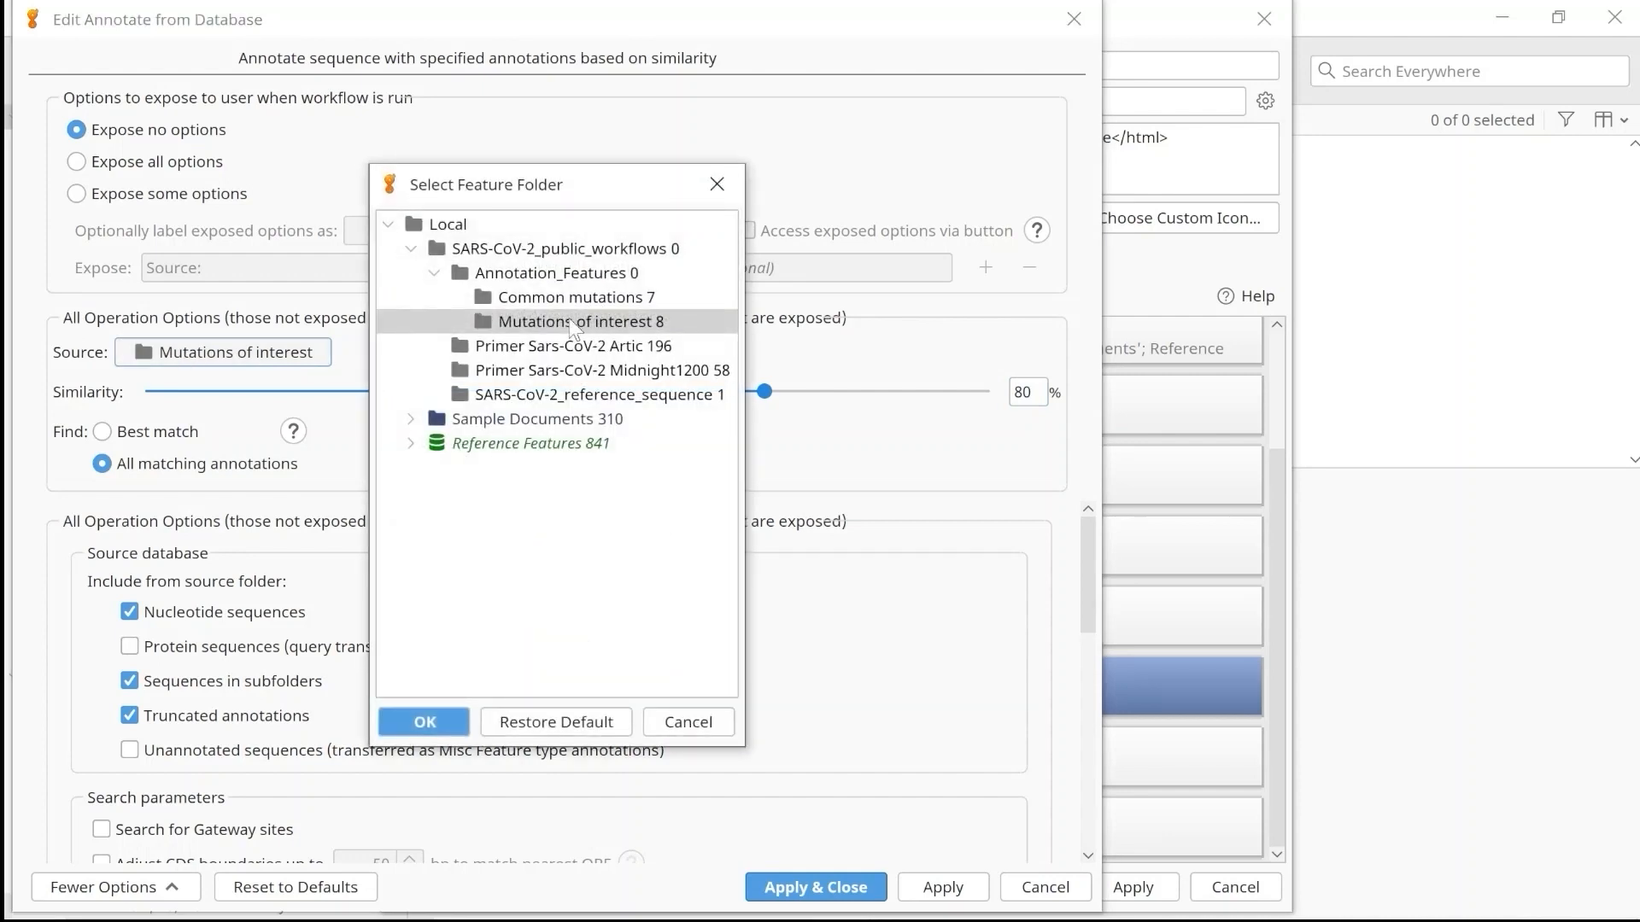
pyautogui.click(419, 721)
pyautogui.click(766, 888)
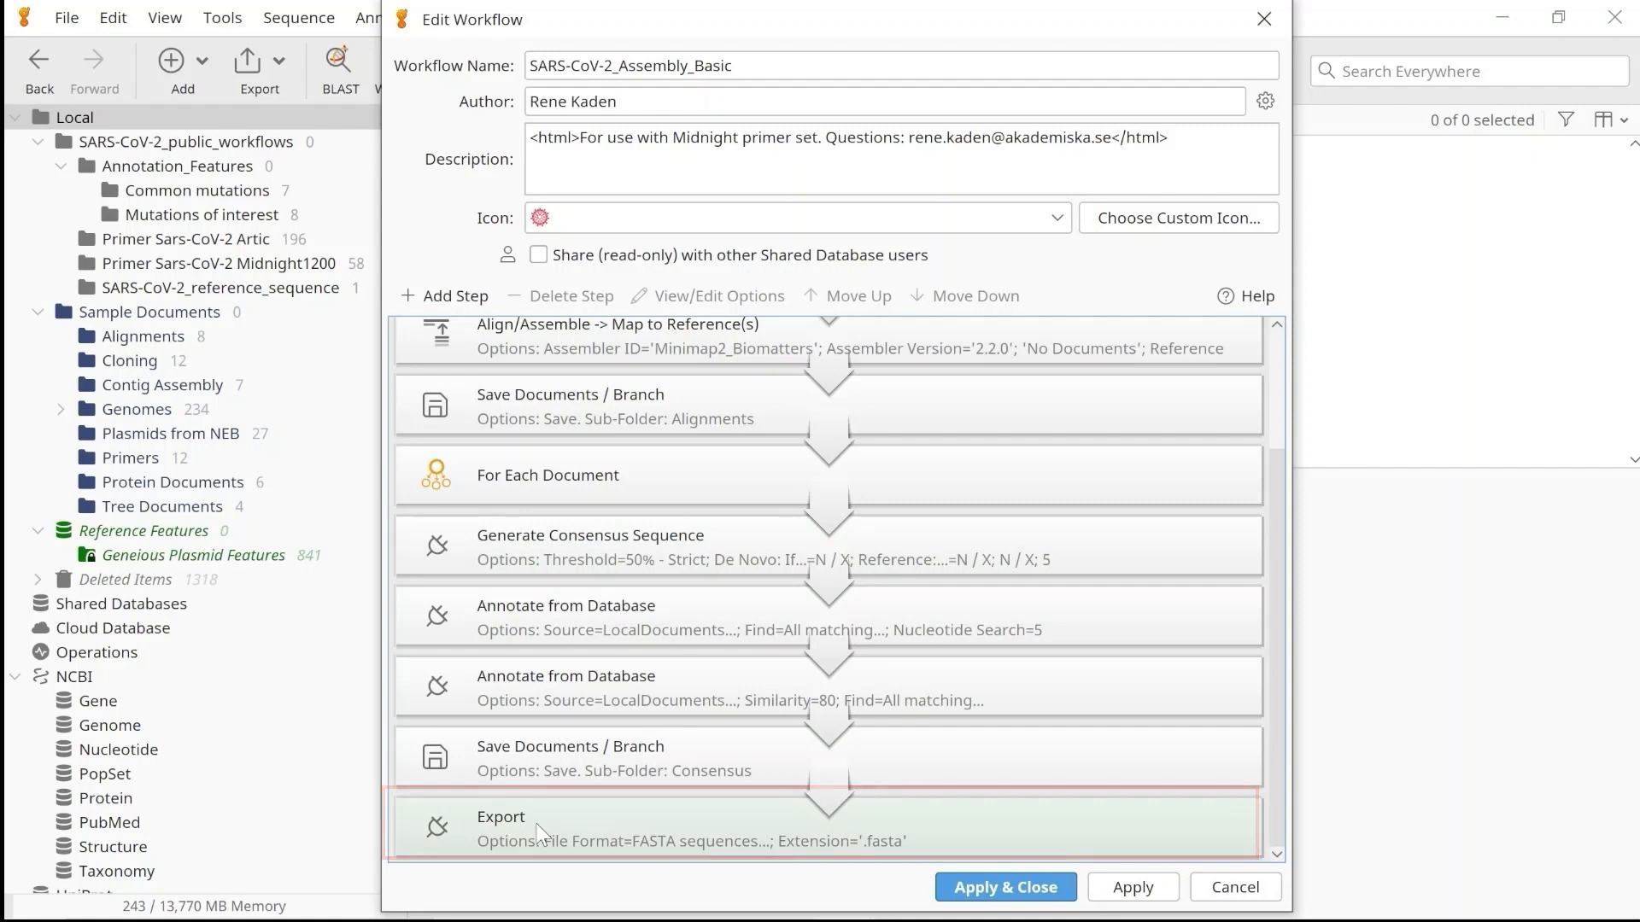
# Set the Export operation's destination to the results folder inside geneious_workflow, and save the SARS-CoV-2_Assembly_Basic workflow.
pyautogui.click(539, 830)
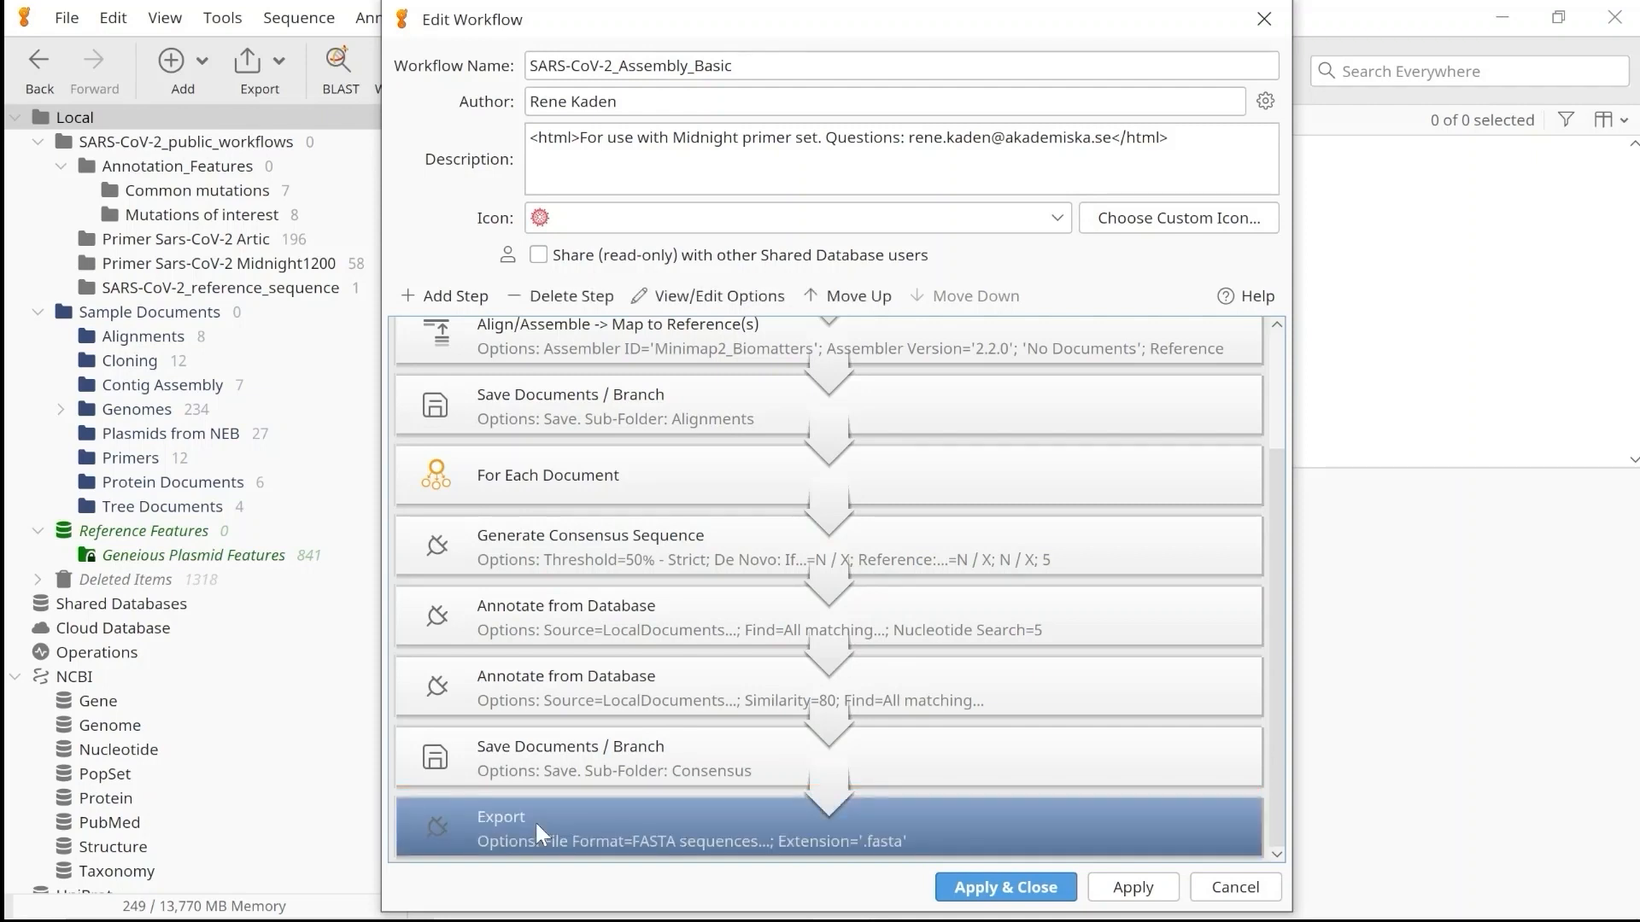
pyautogui.doubleClick(534, 820)
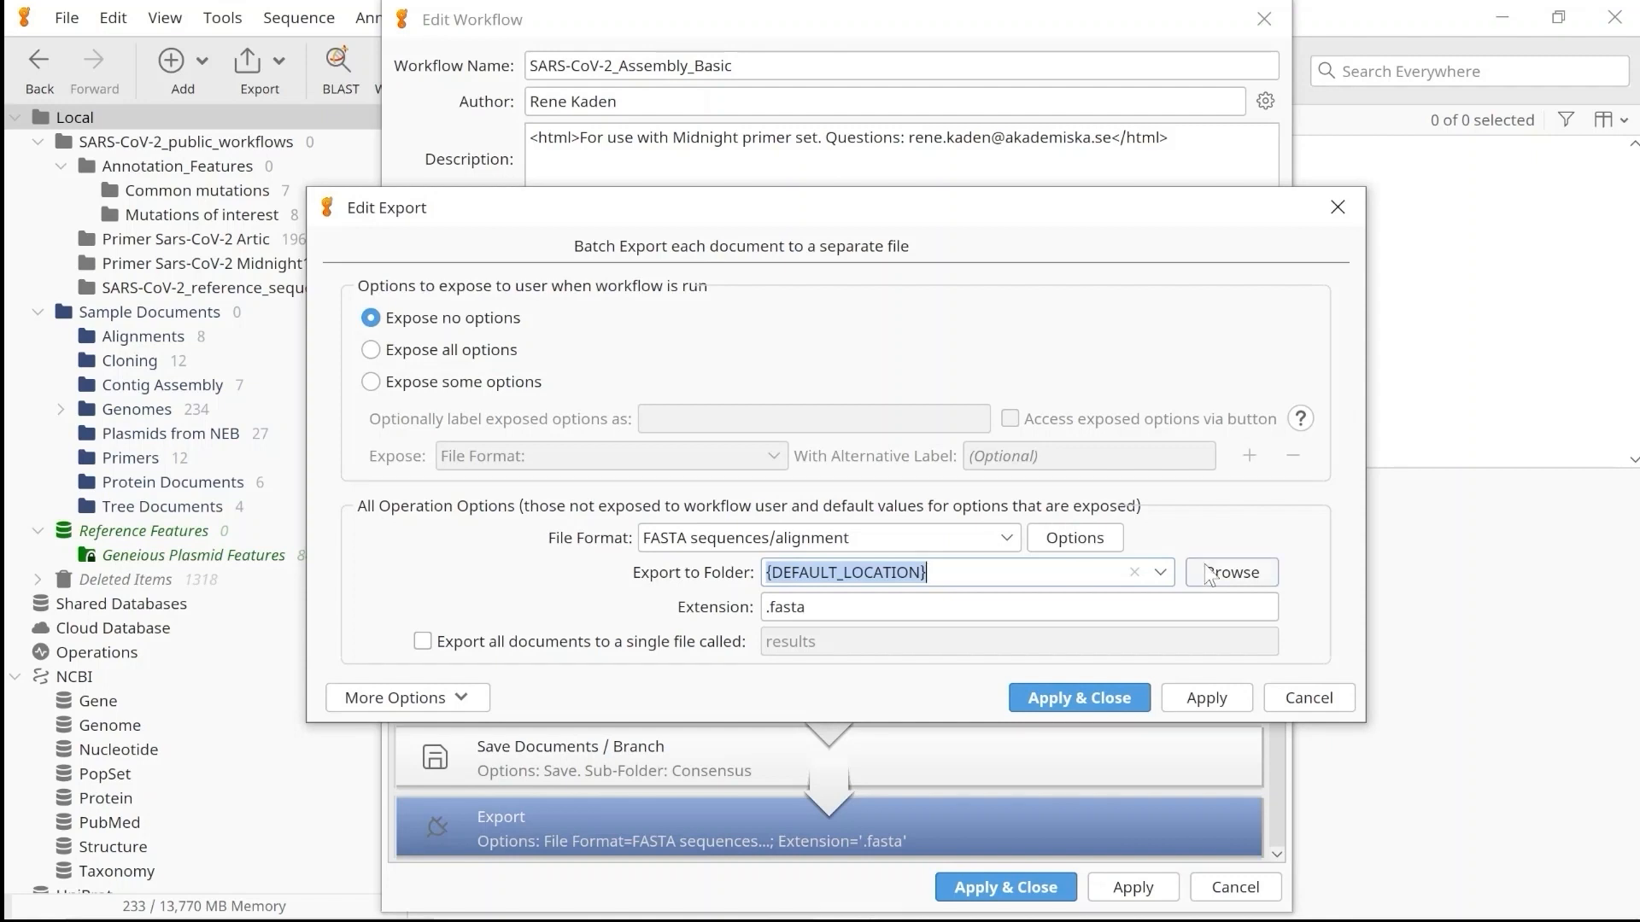
pyautogui.click(1232, 574)
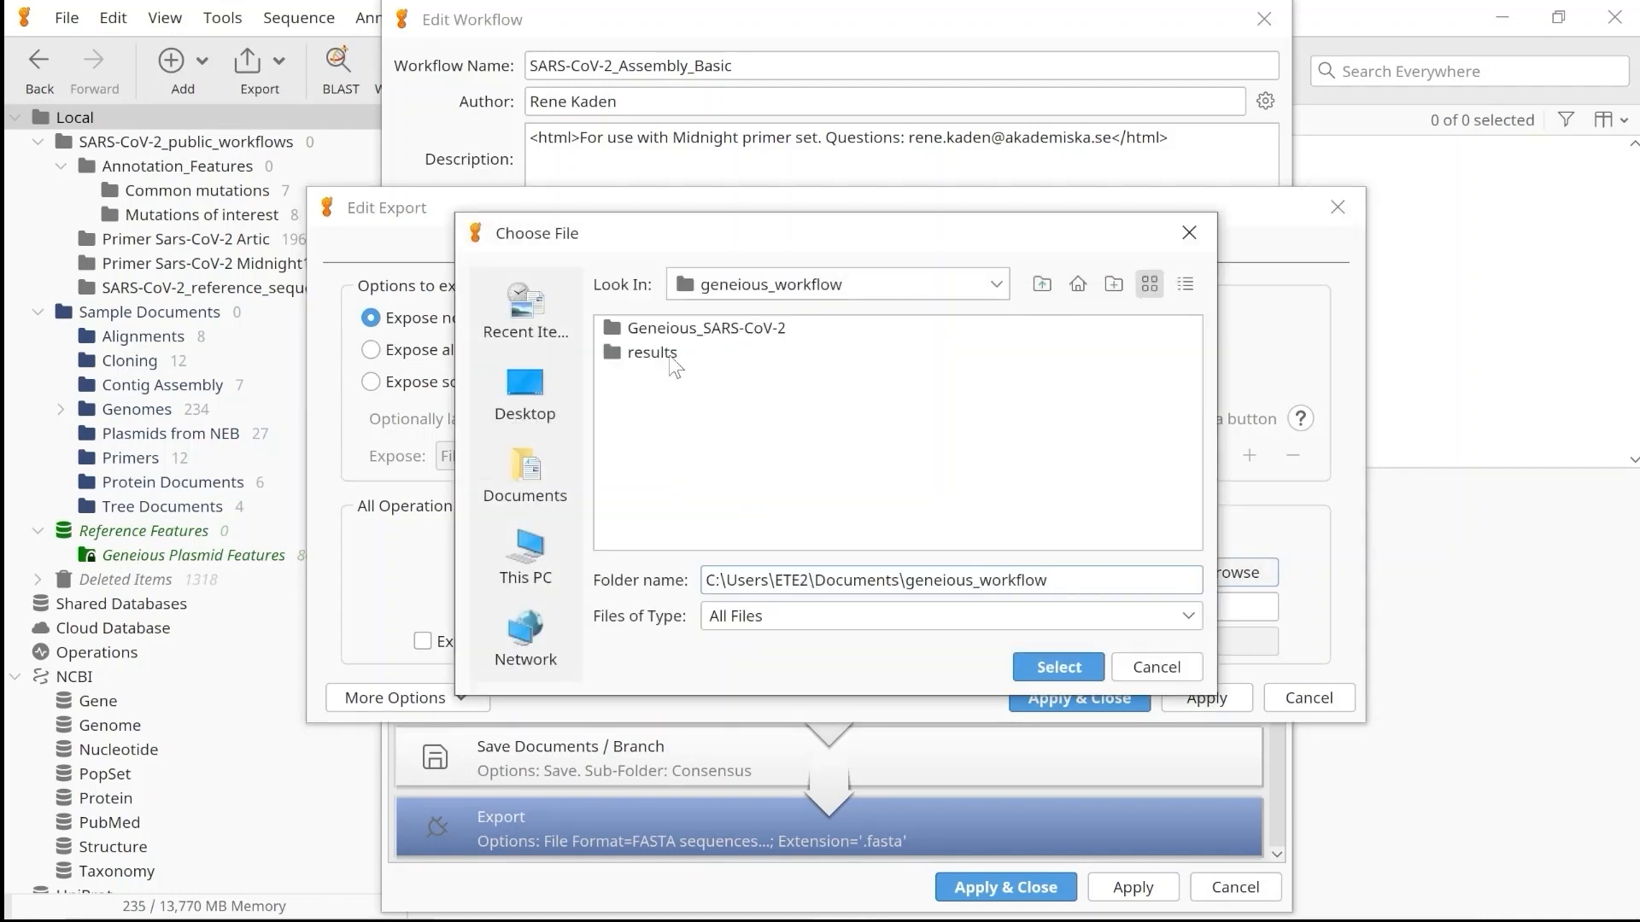
pyautogui.click(652, 353)
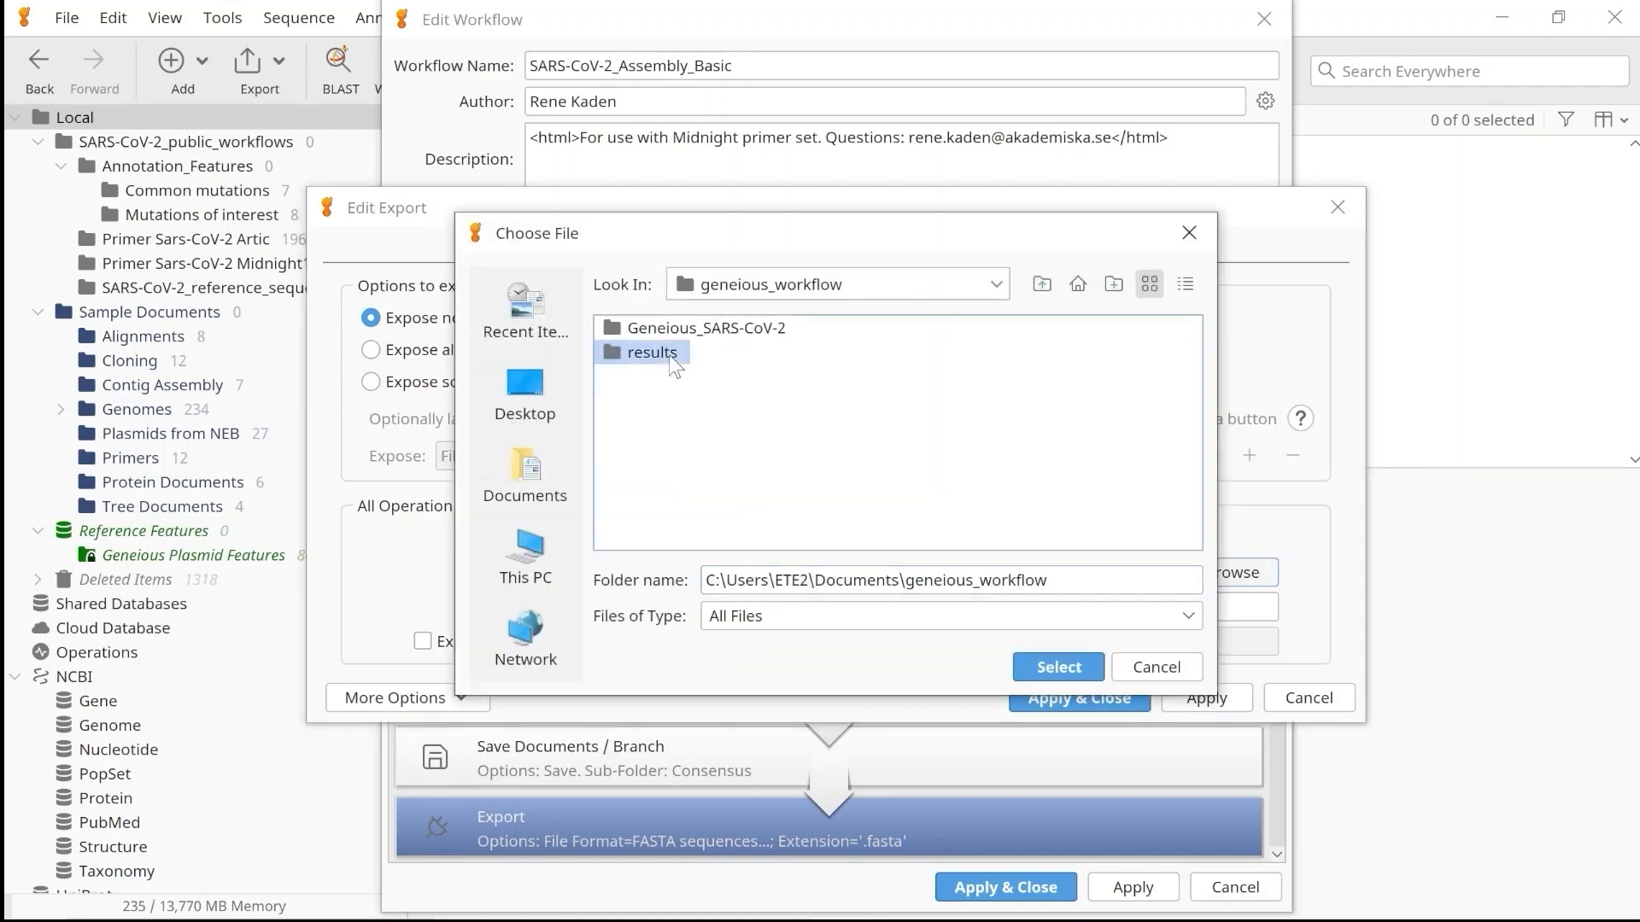
pyautogui.click(1025, 667)
pyautogui.click(1041, 700)
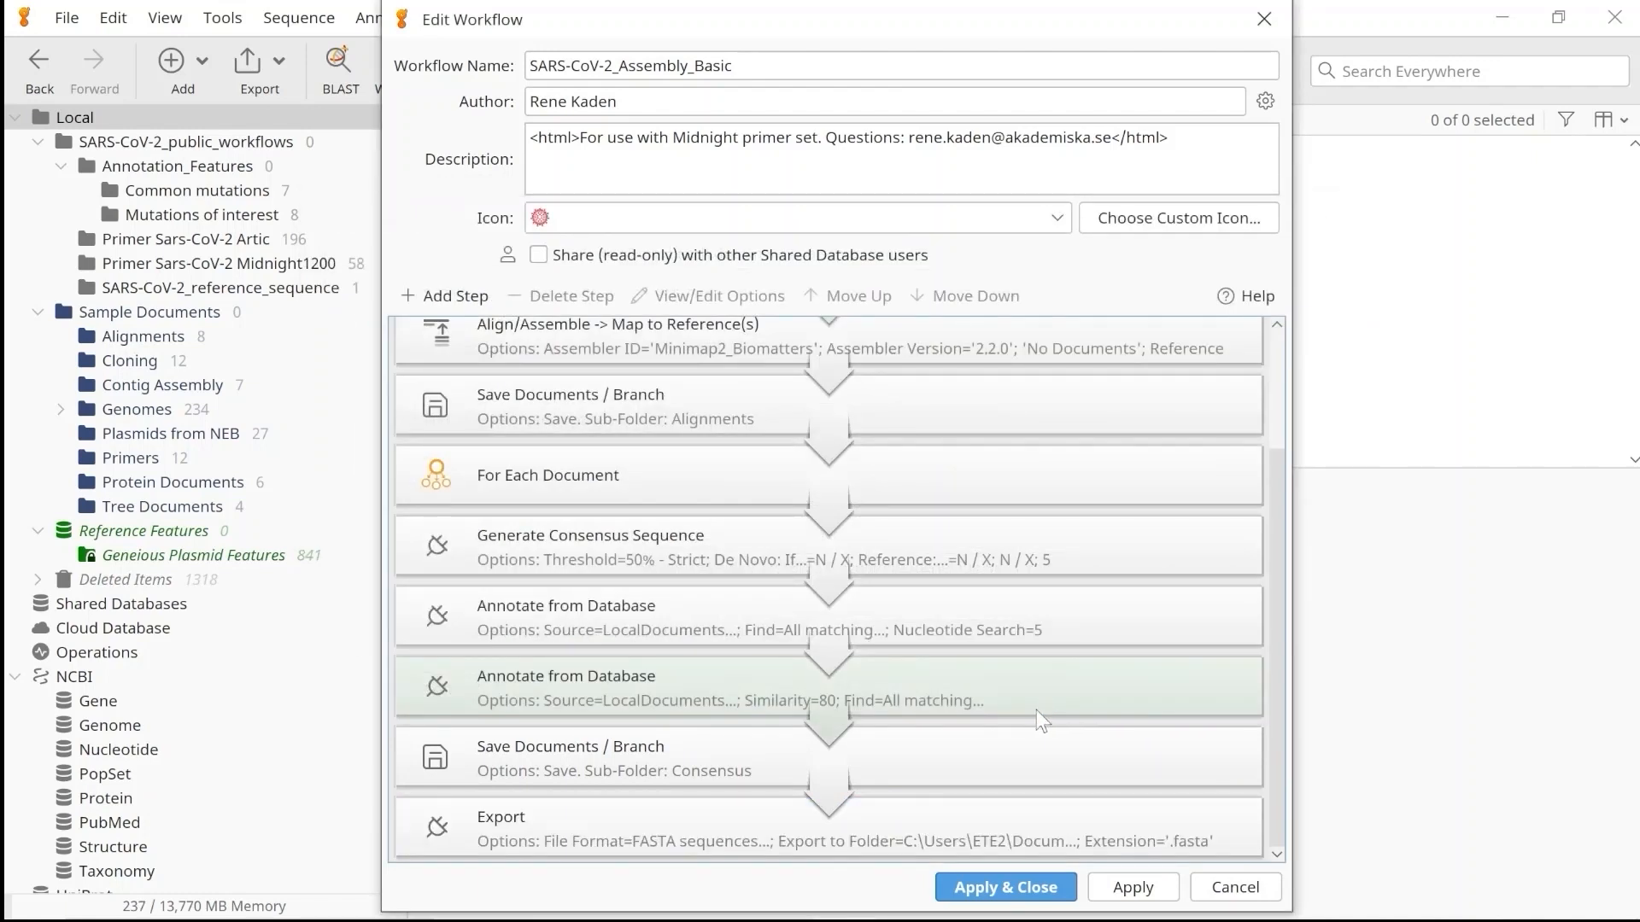
pyautogui.click(1001, 888)
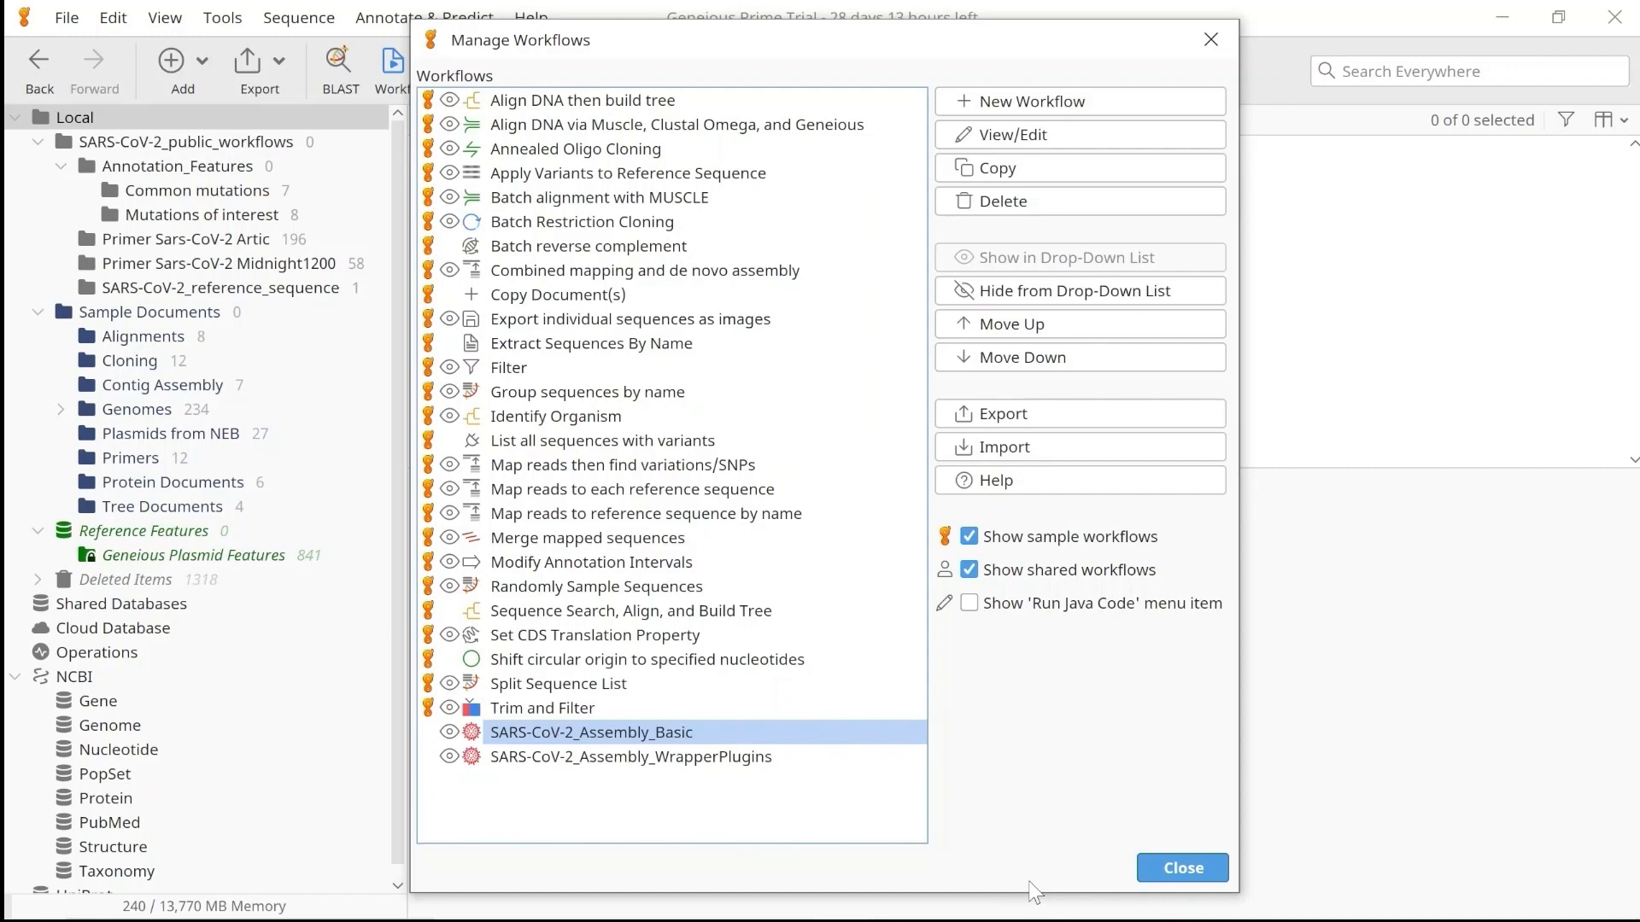
# Open the SARS-CoV-2_Assembly_WrapperPlugins workflow, review its sequence of operations down to the final export, and close it.
pyautogui.click(691, 760)
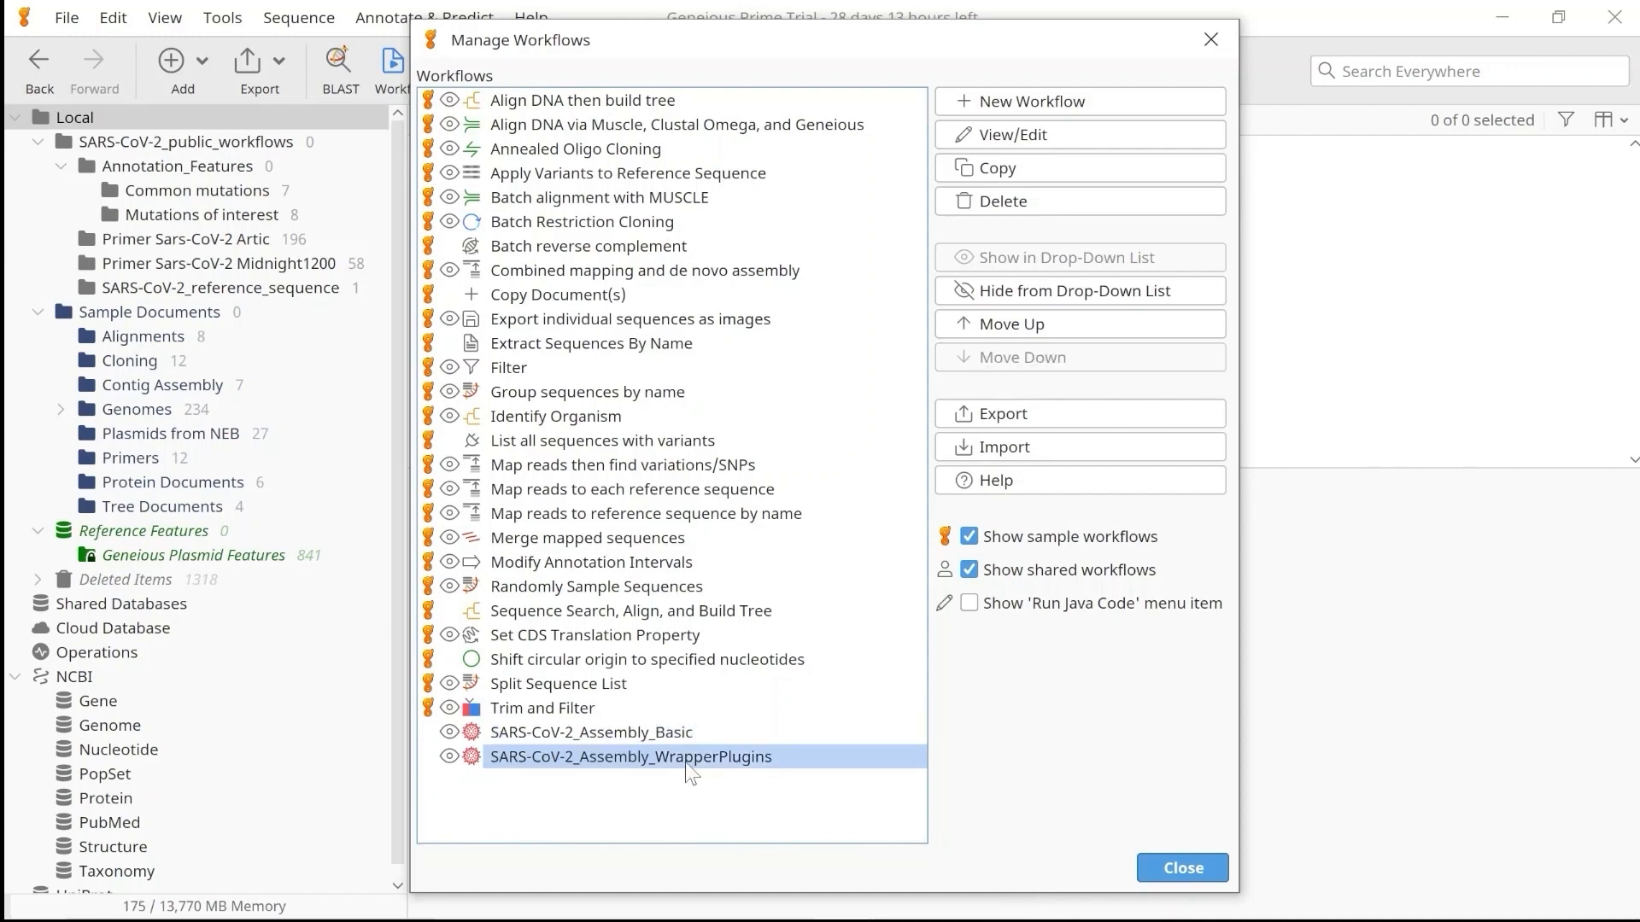
pyautogui.doubleClick(685, 762)
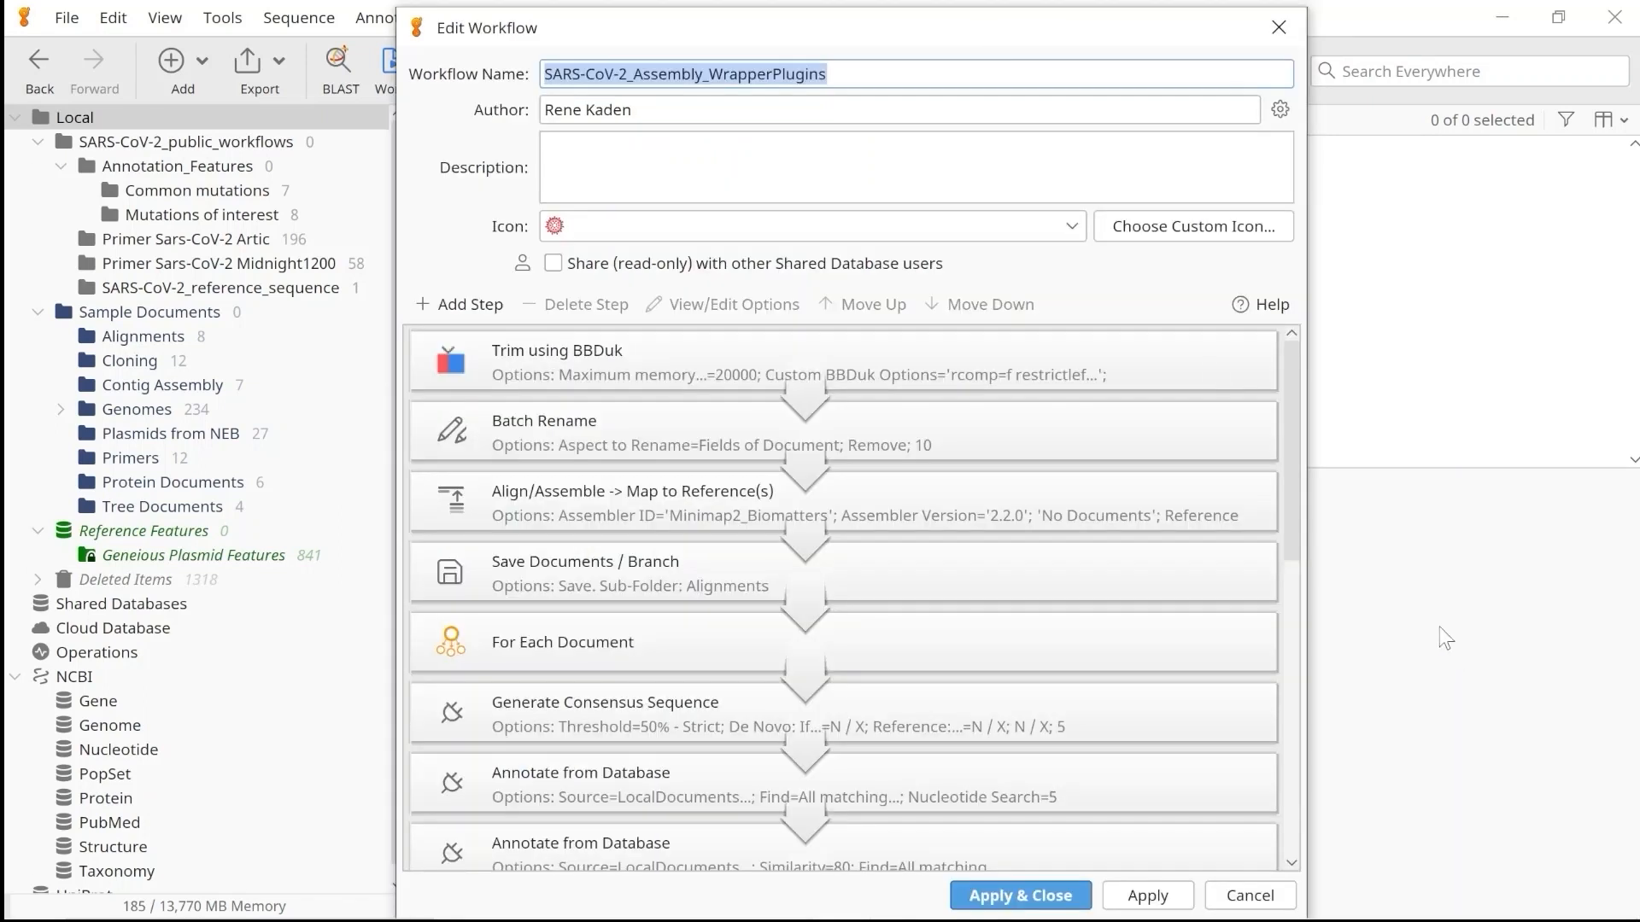
pyautogui.moveTo(1293, 483); pyautogui.dragTo(1287, 783)
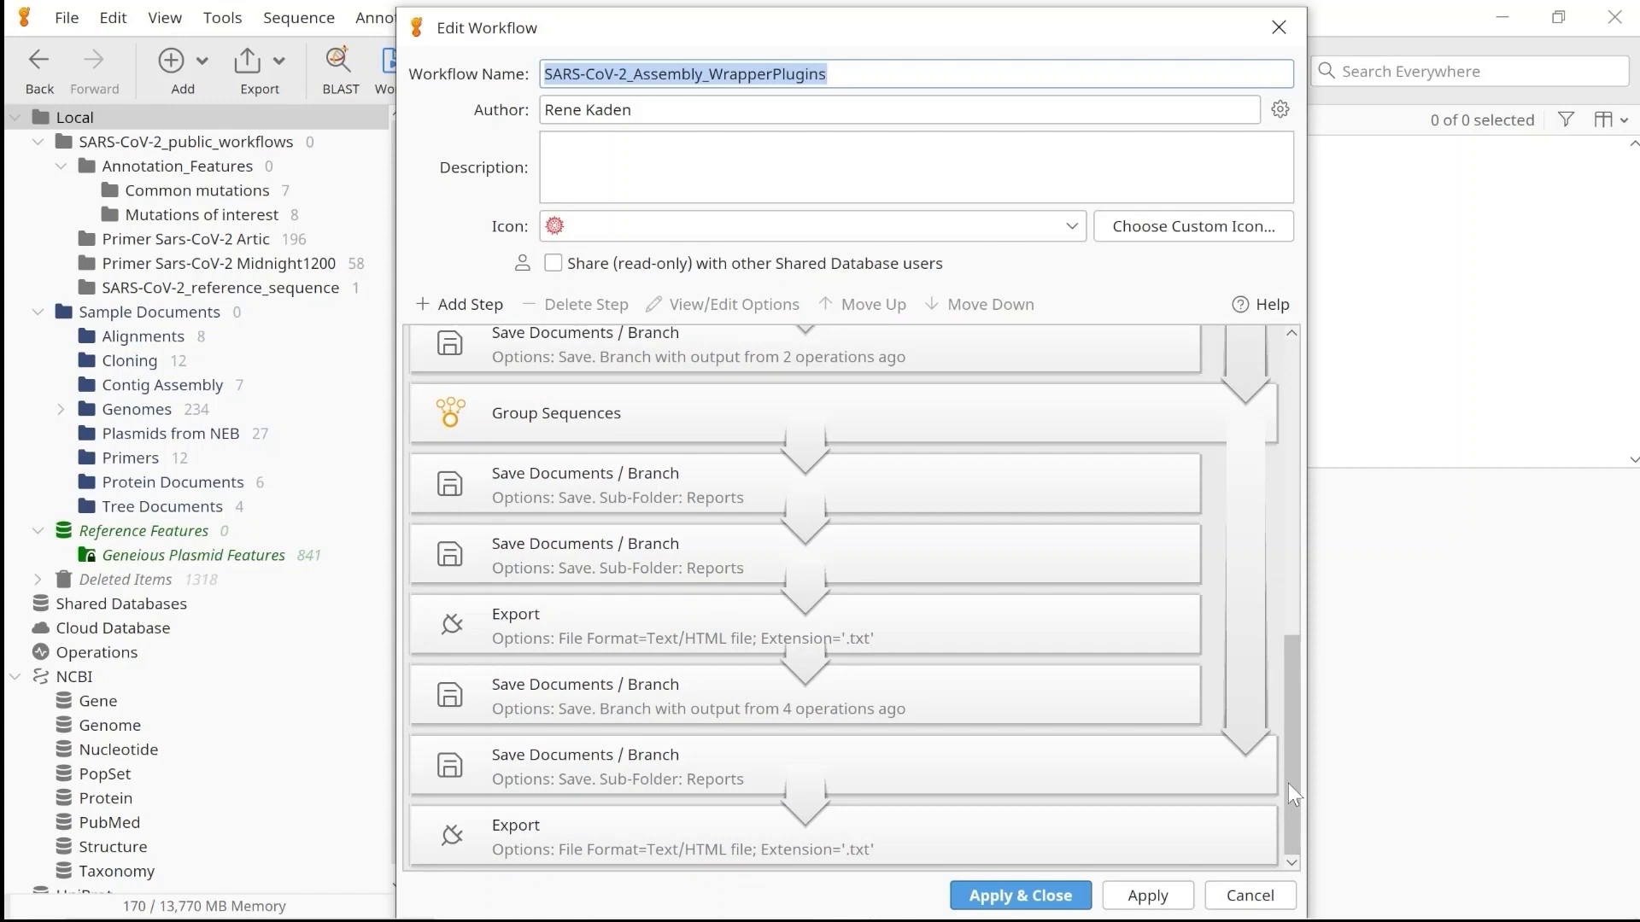
pyautogui.click(1044, 896)
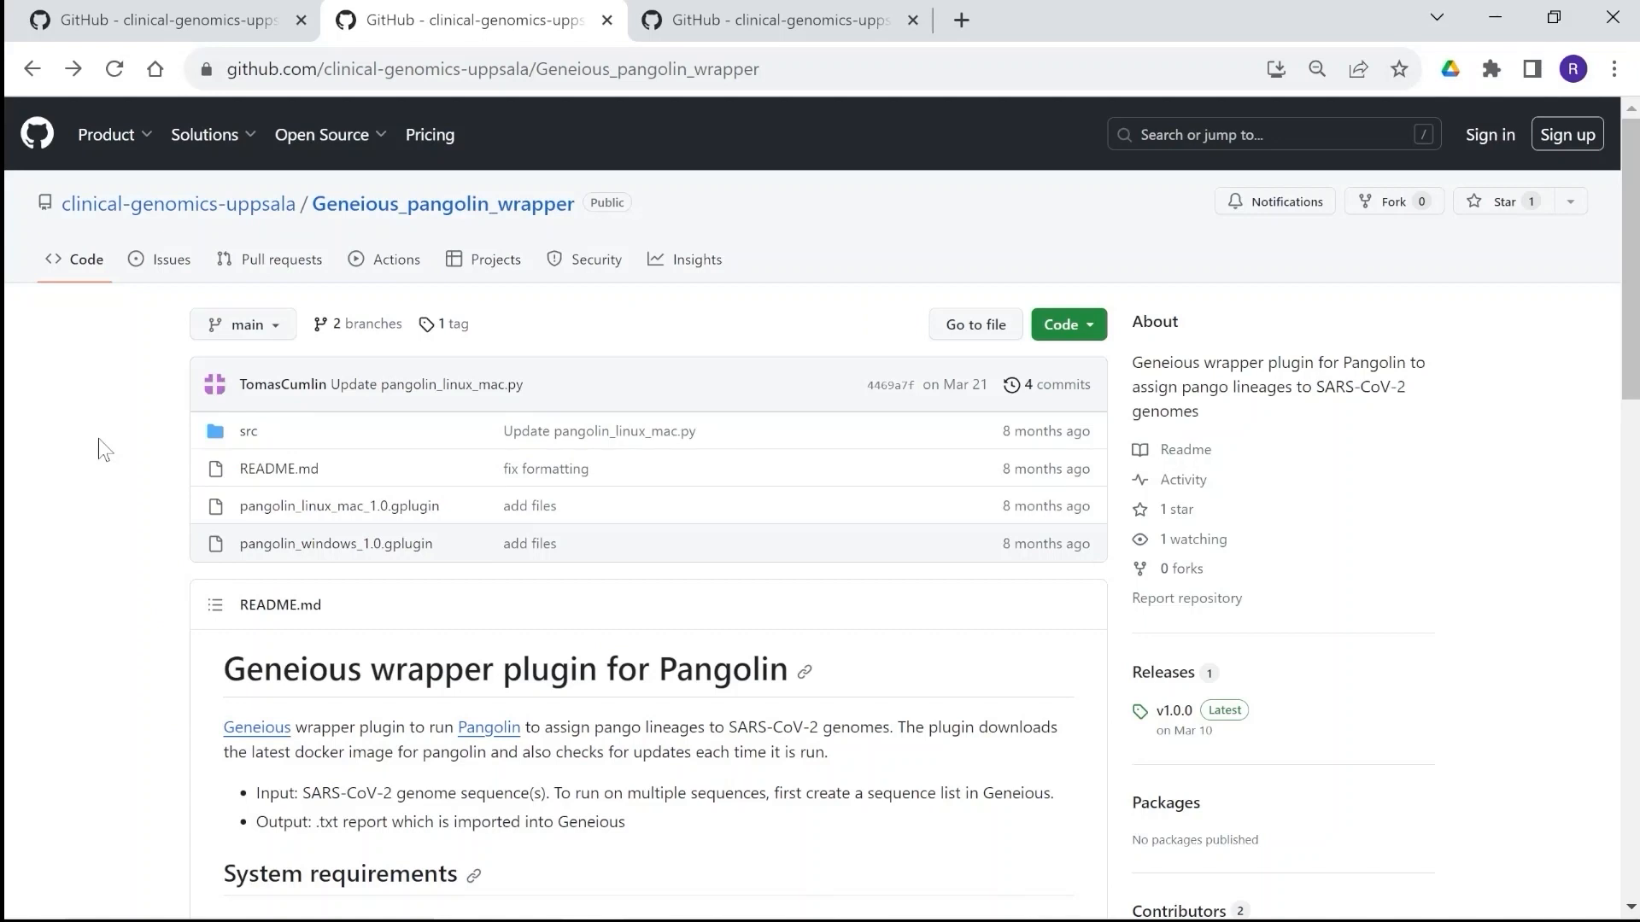
# Review the README of the Geneious_pangolin_wrapper repository on GitHub and download pangolin_windows_1.0.gplugin.
pyautogui.scroll(-4, 99, 440)
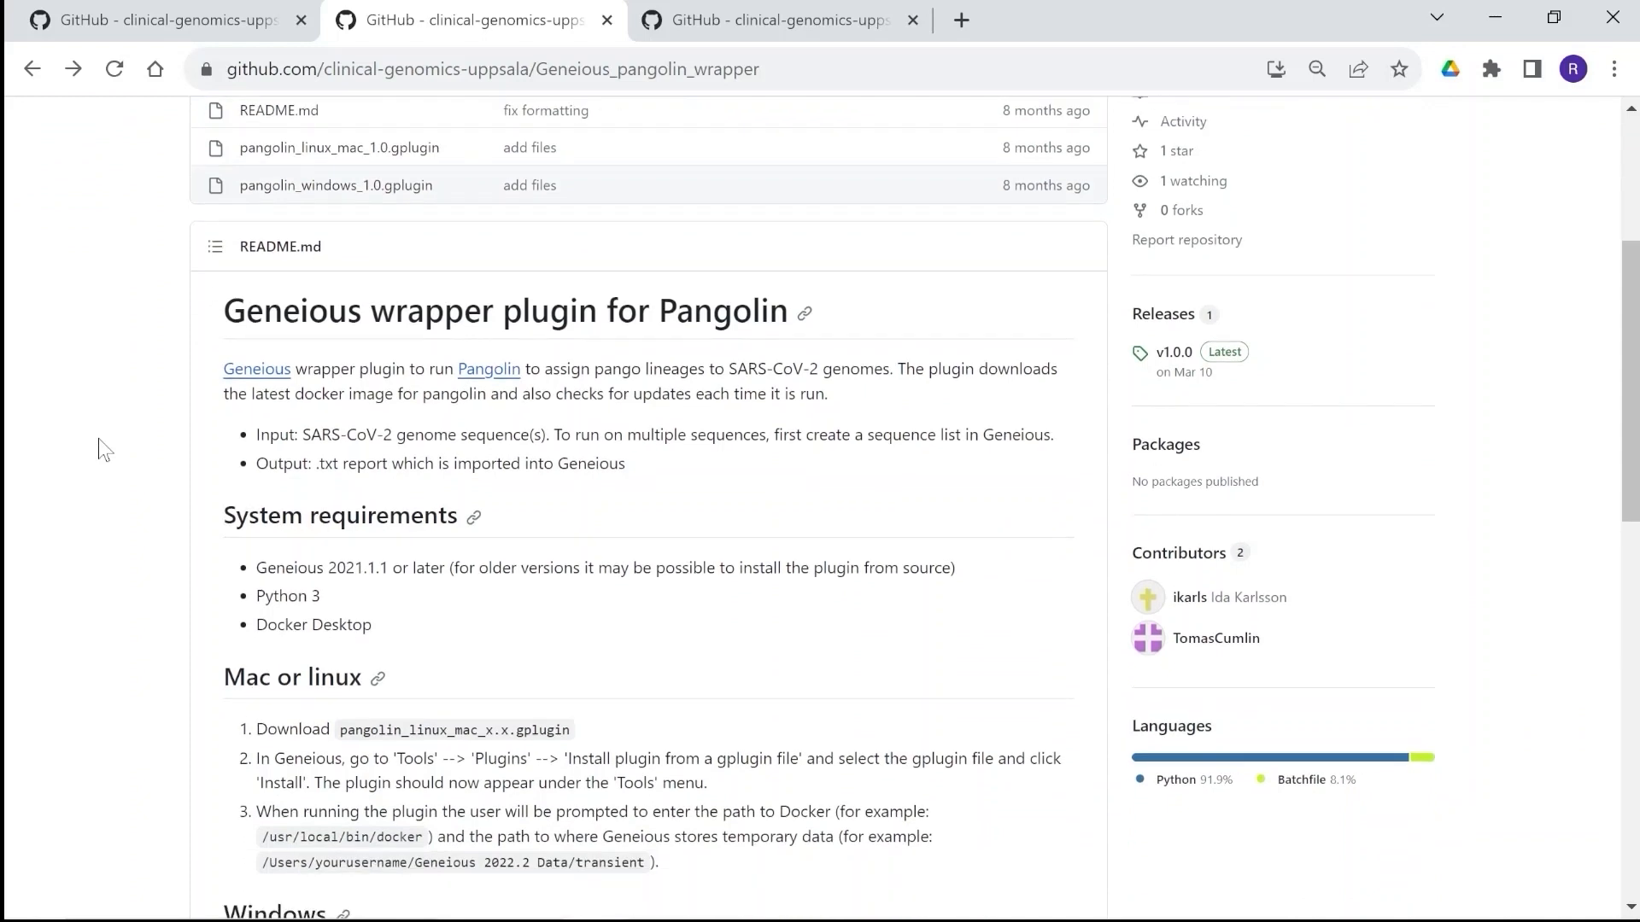
pyautogui.moveTo(1633, 360); pyautogui.dragTo(1595, 239)
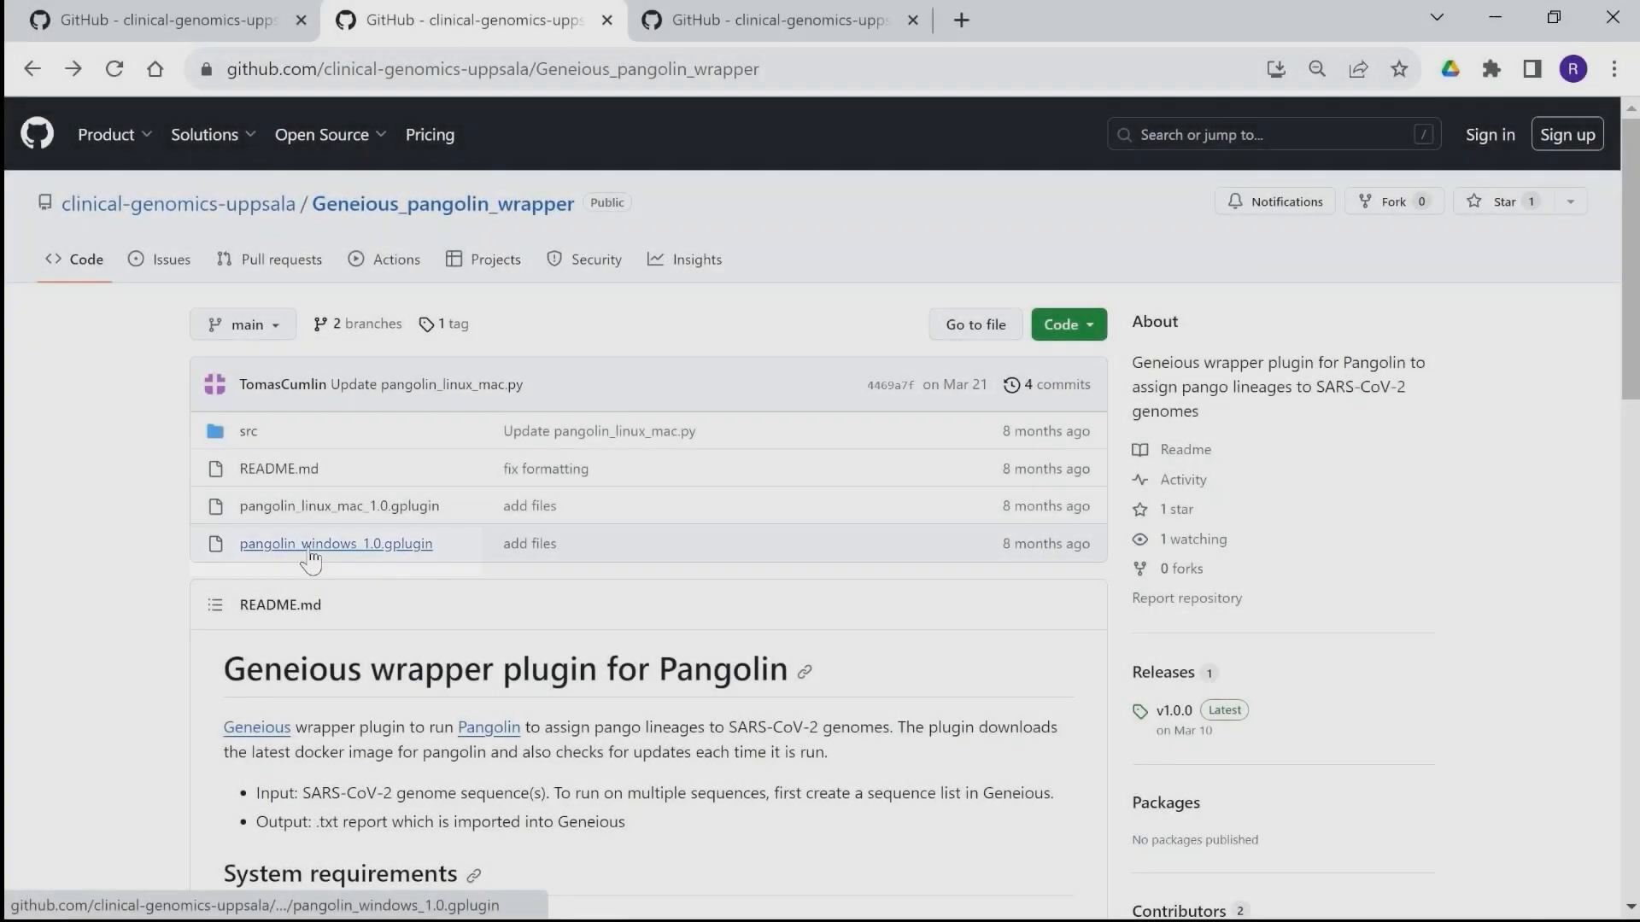
pyautogui.click(309, 551)
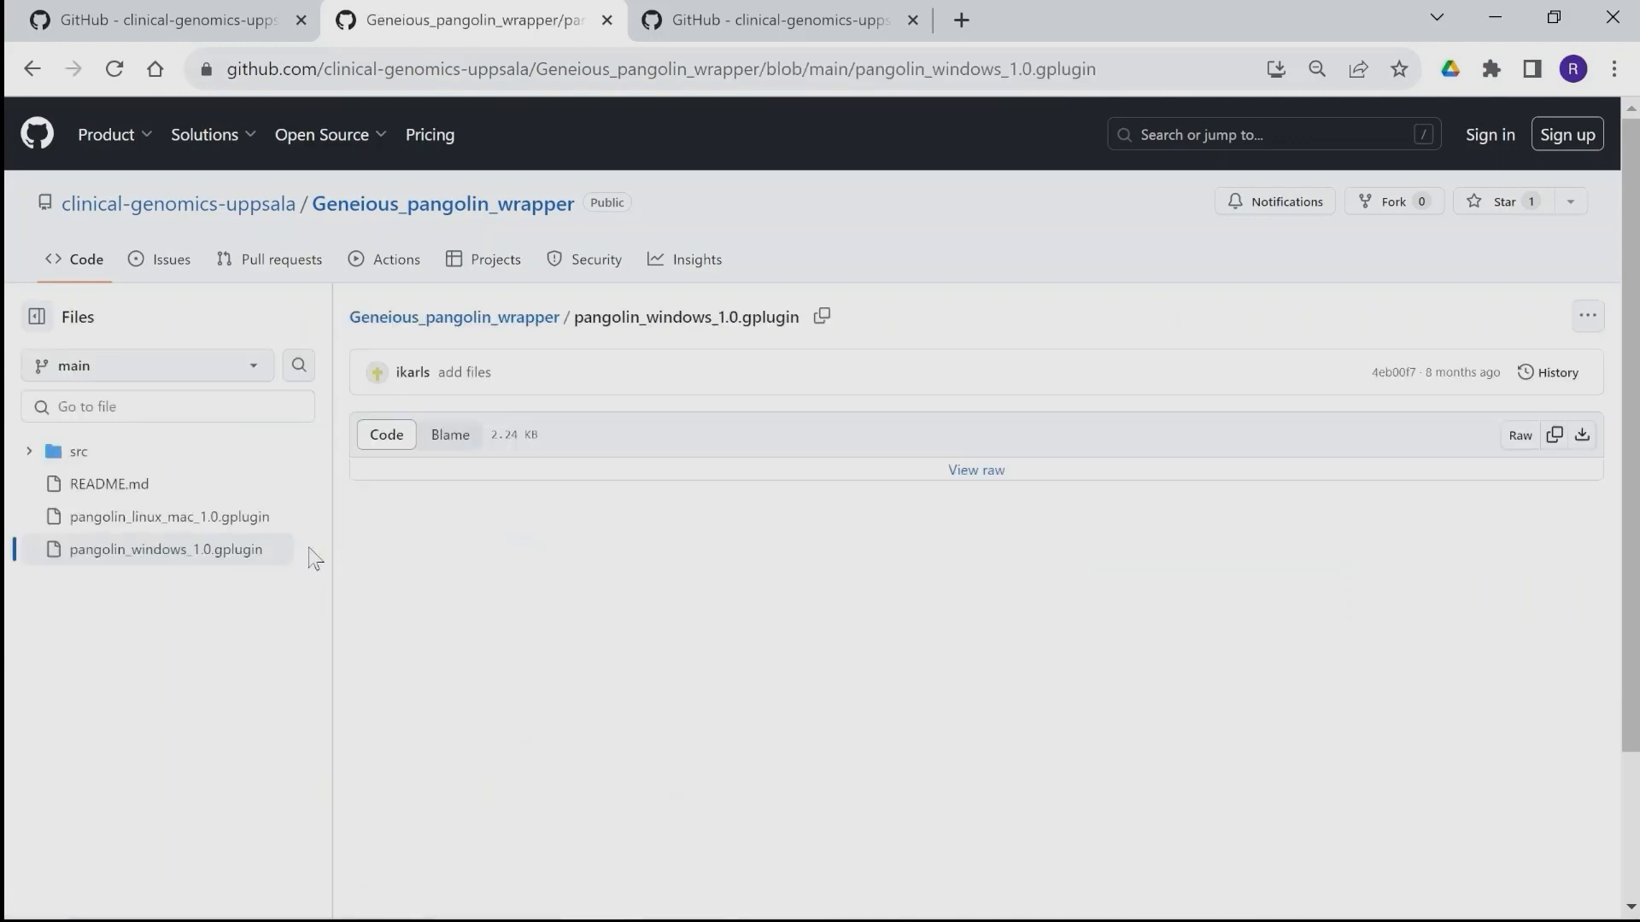
pyautogui.click(1579, 315)
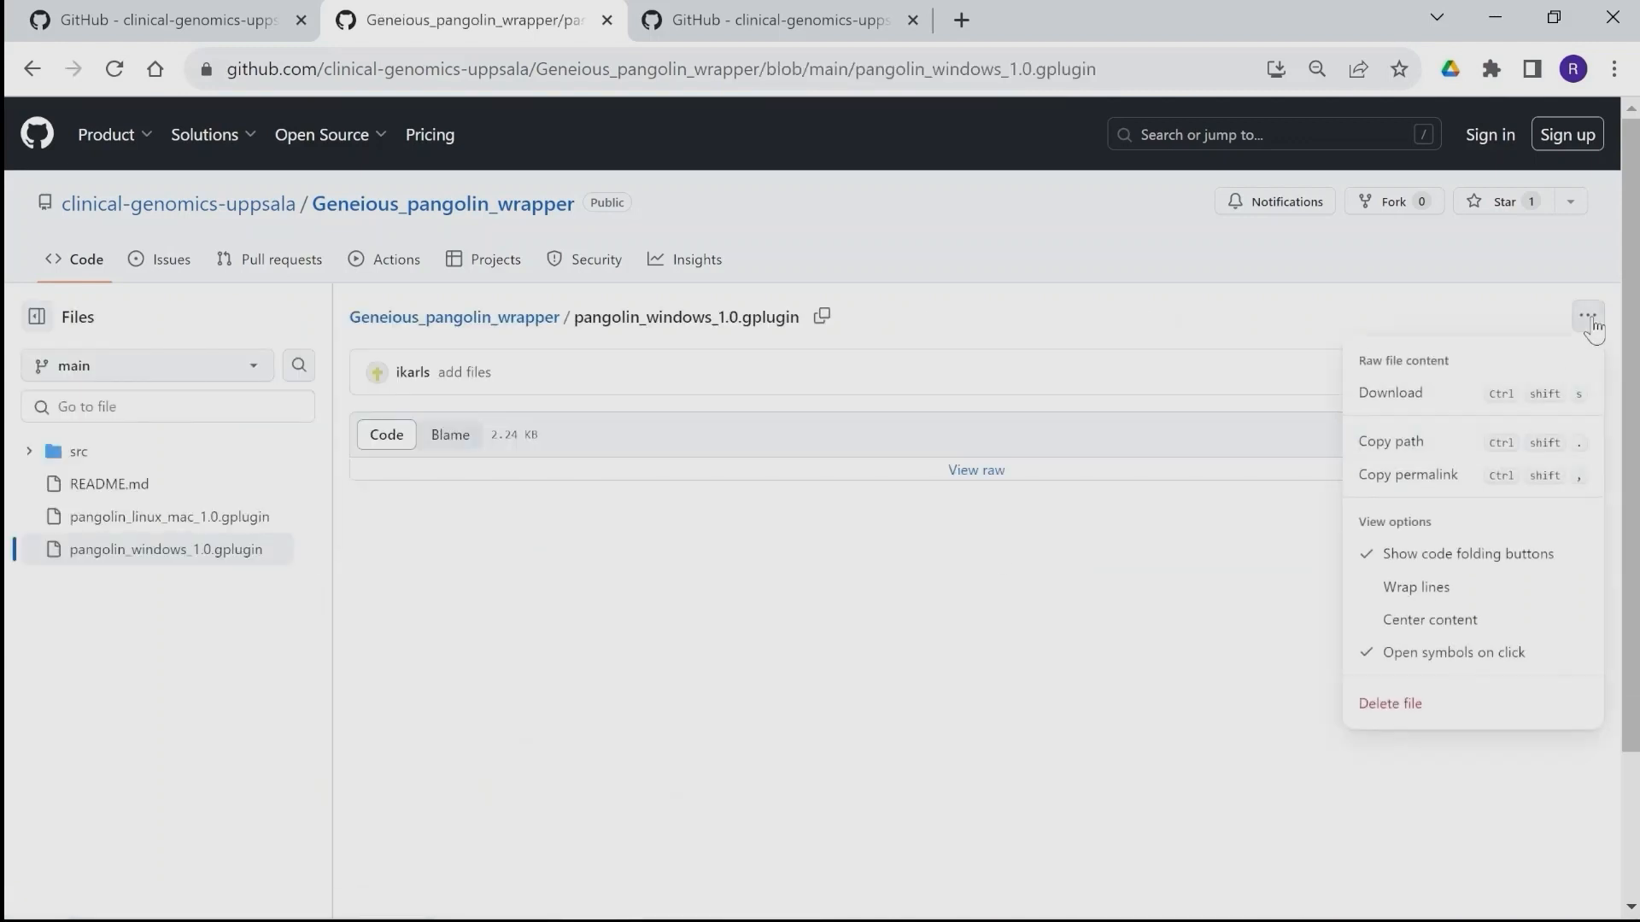
pyautogui.click(1386, 403)
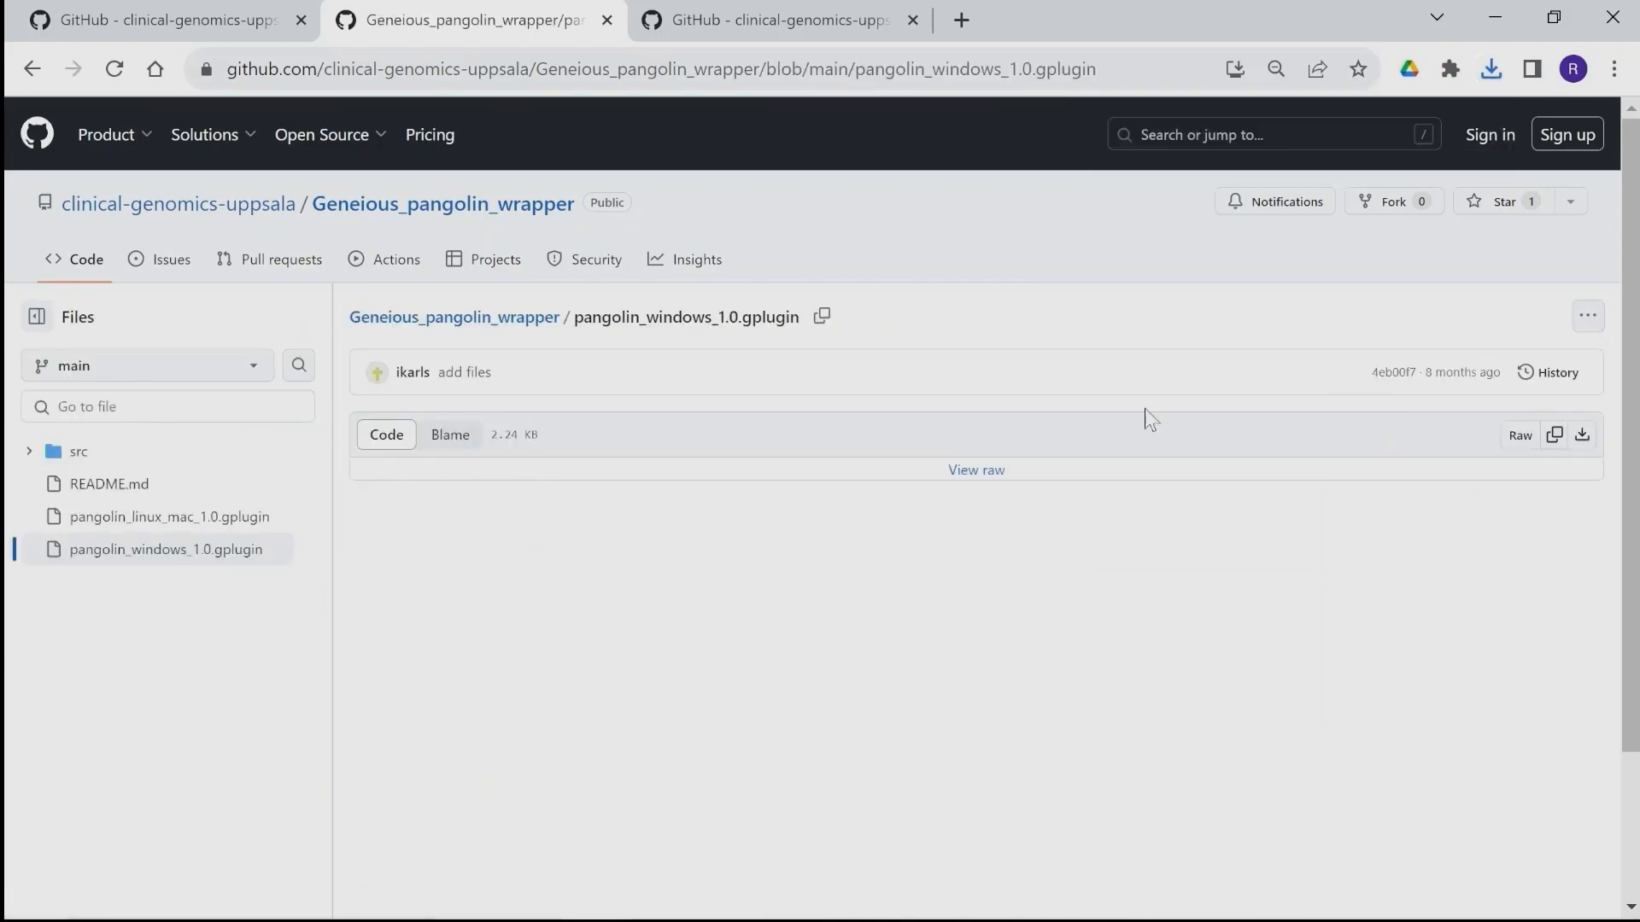
# Download nextclade_windows_1.0.gplugin from the Geneious_Nextclade_wrapper repository on GitHub.
pyautogui.click(768, 19)
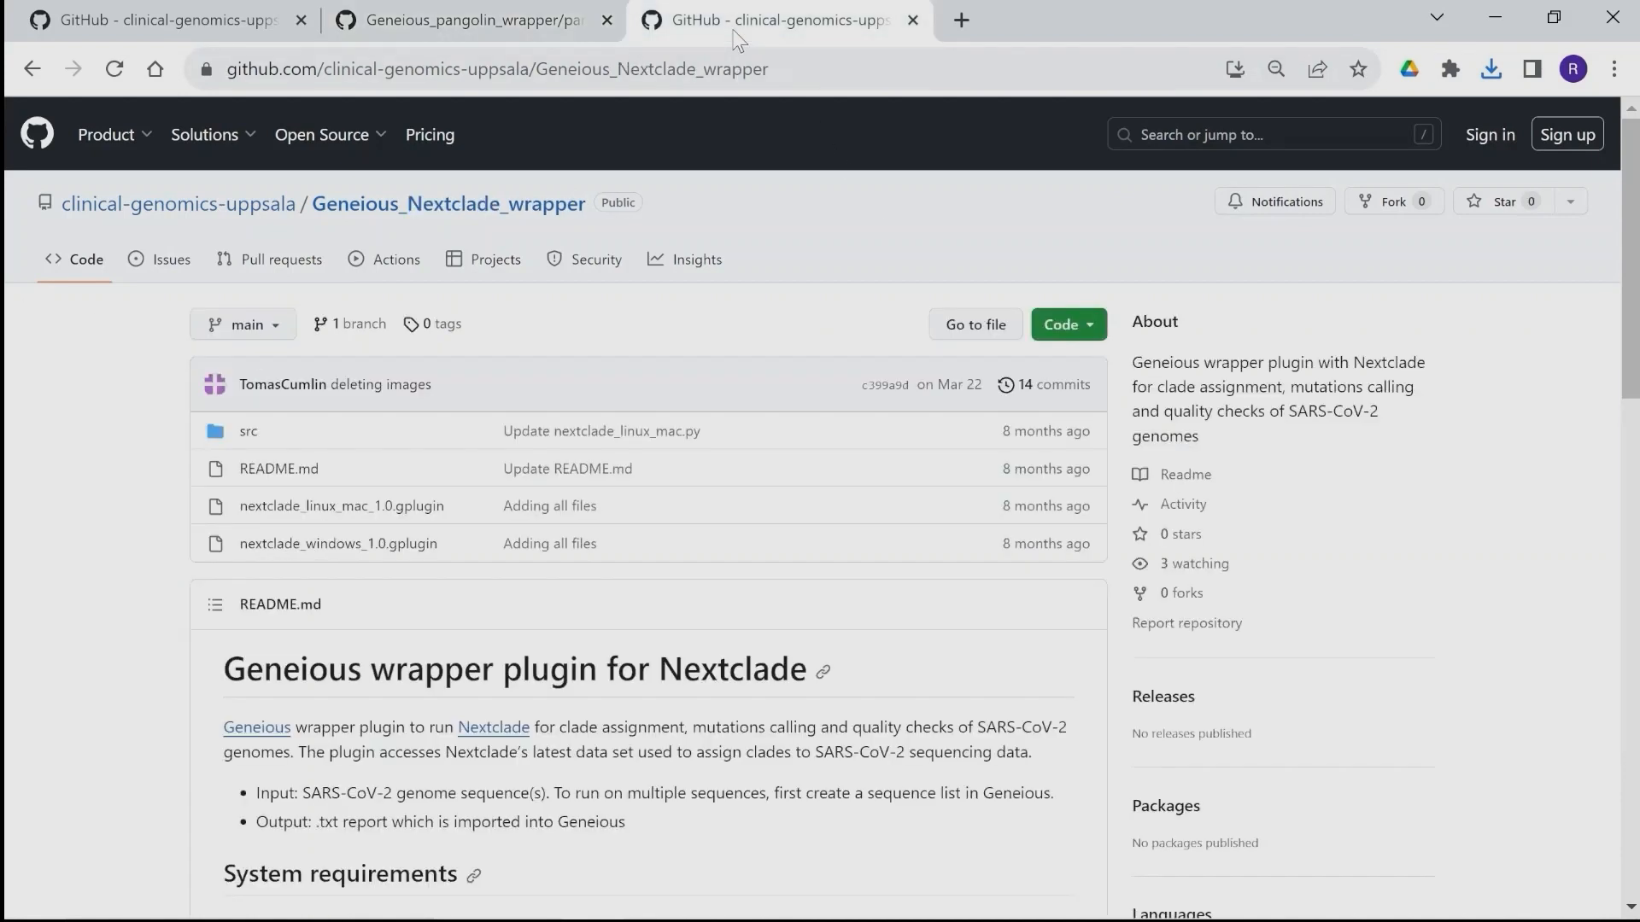
pyautogui.scroll(-1, 291, 525)
pyautogui.click(290, 520)
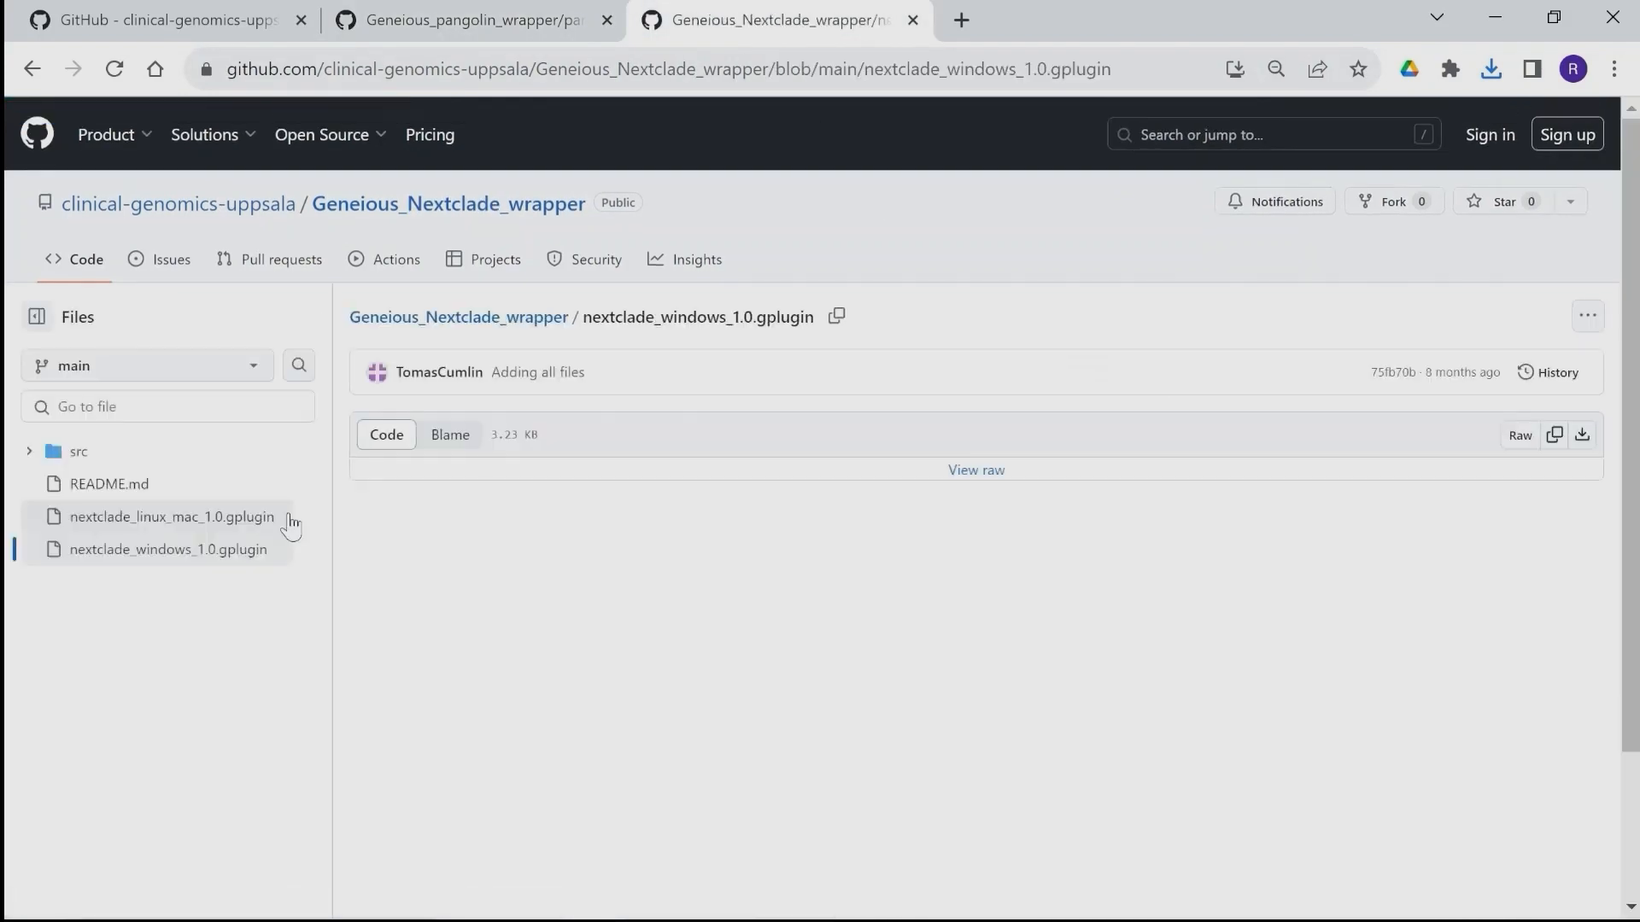
pyautogui.click(1586, 318)
pyautogui.click(1397, 398)
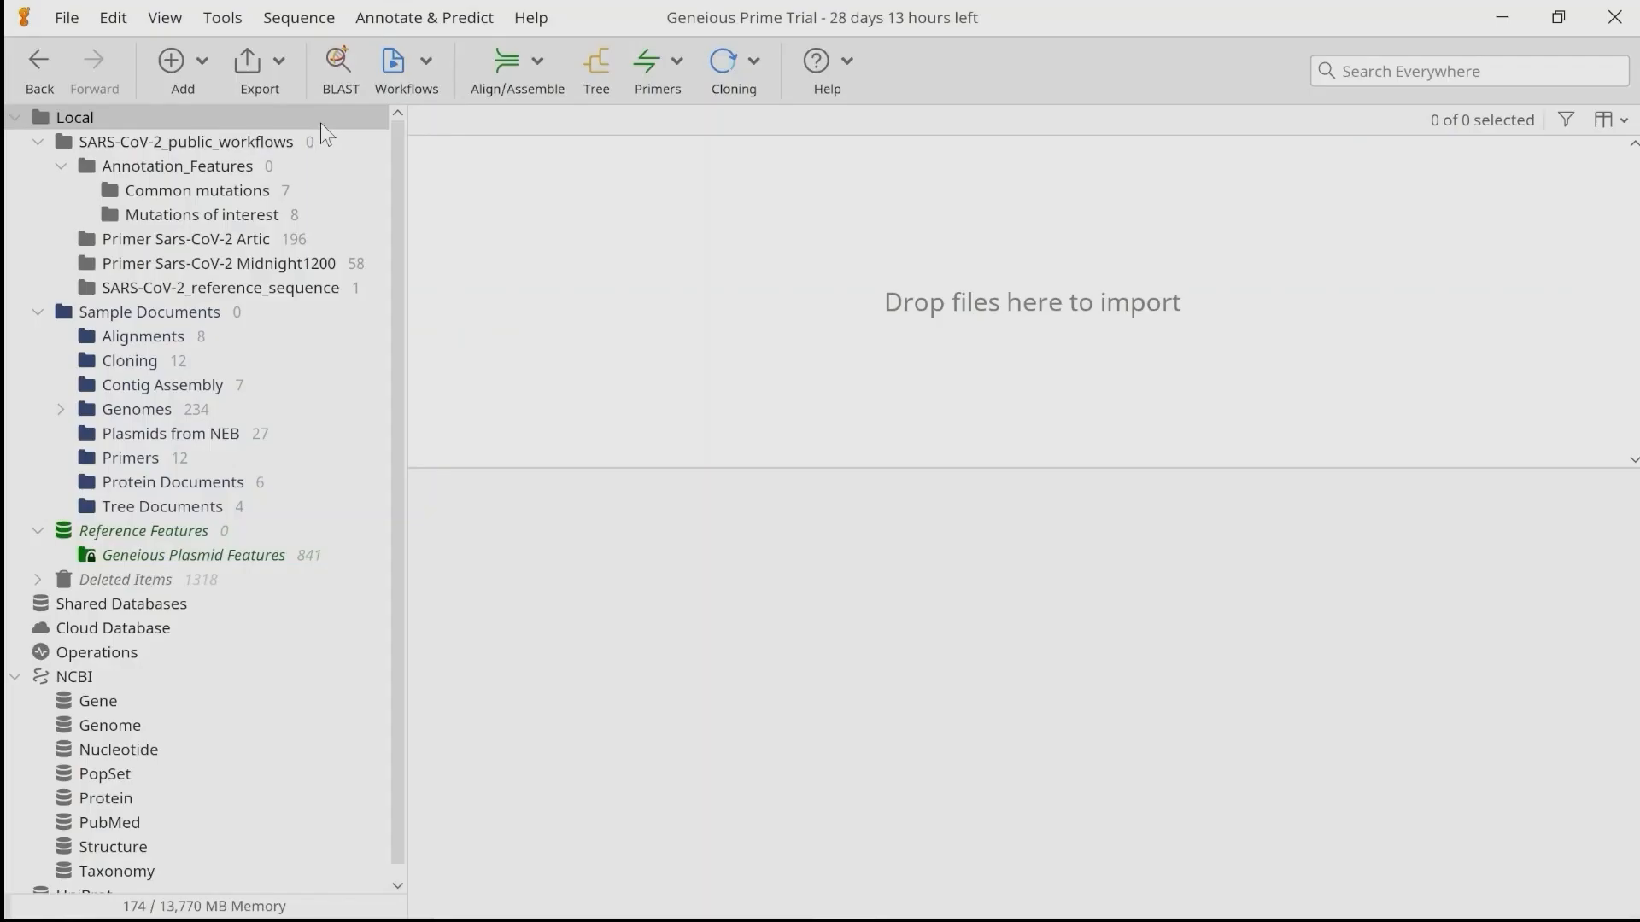
# Install the Pangolin wrapper plugin from the file pangolin_windows_1.0.gplugin in the plugins folder.
pyautogui.click(236, 22)
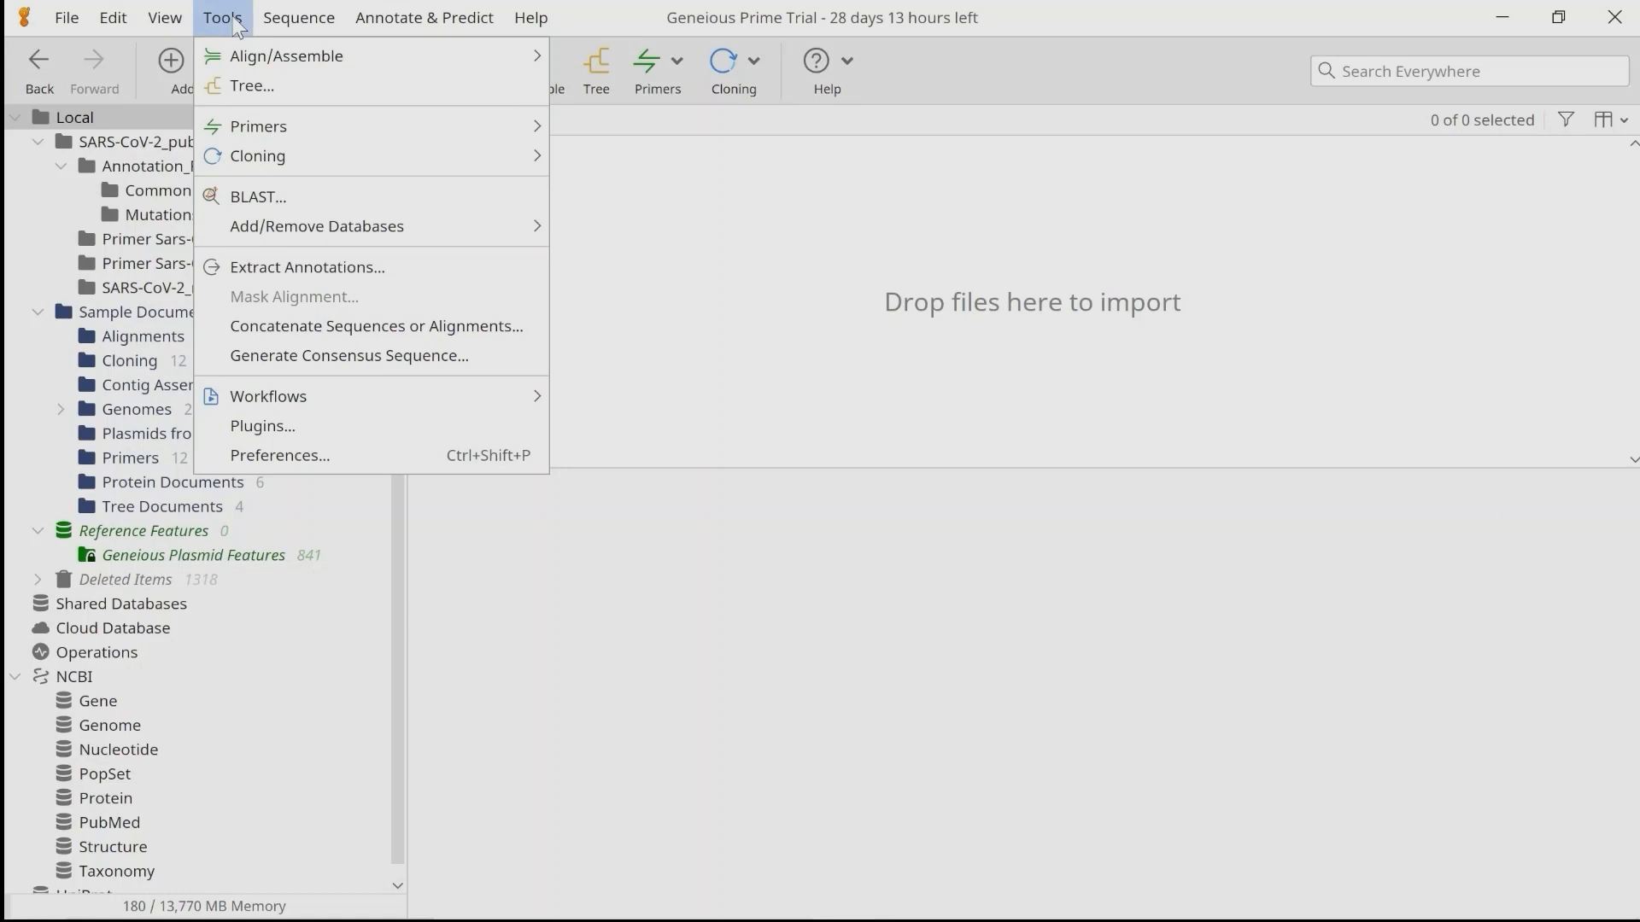
pyautogui.click(286, 426)
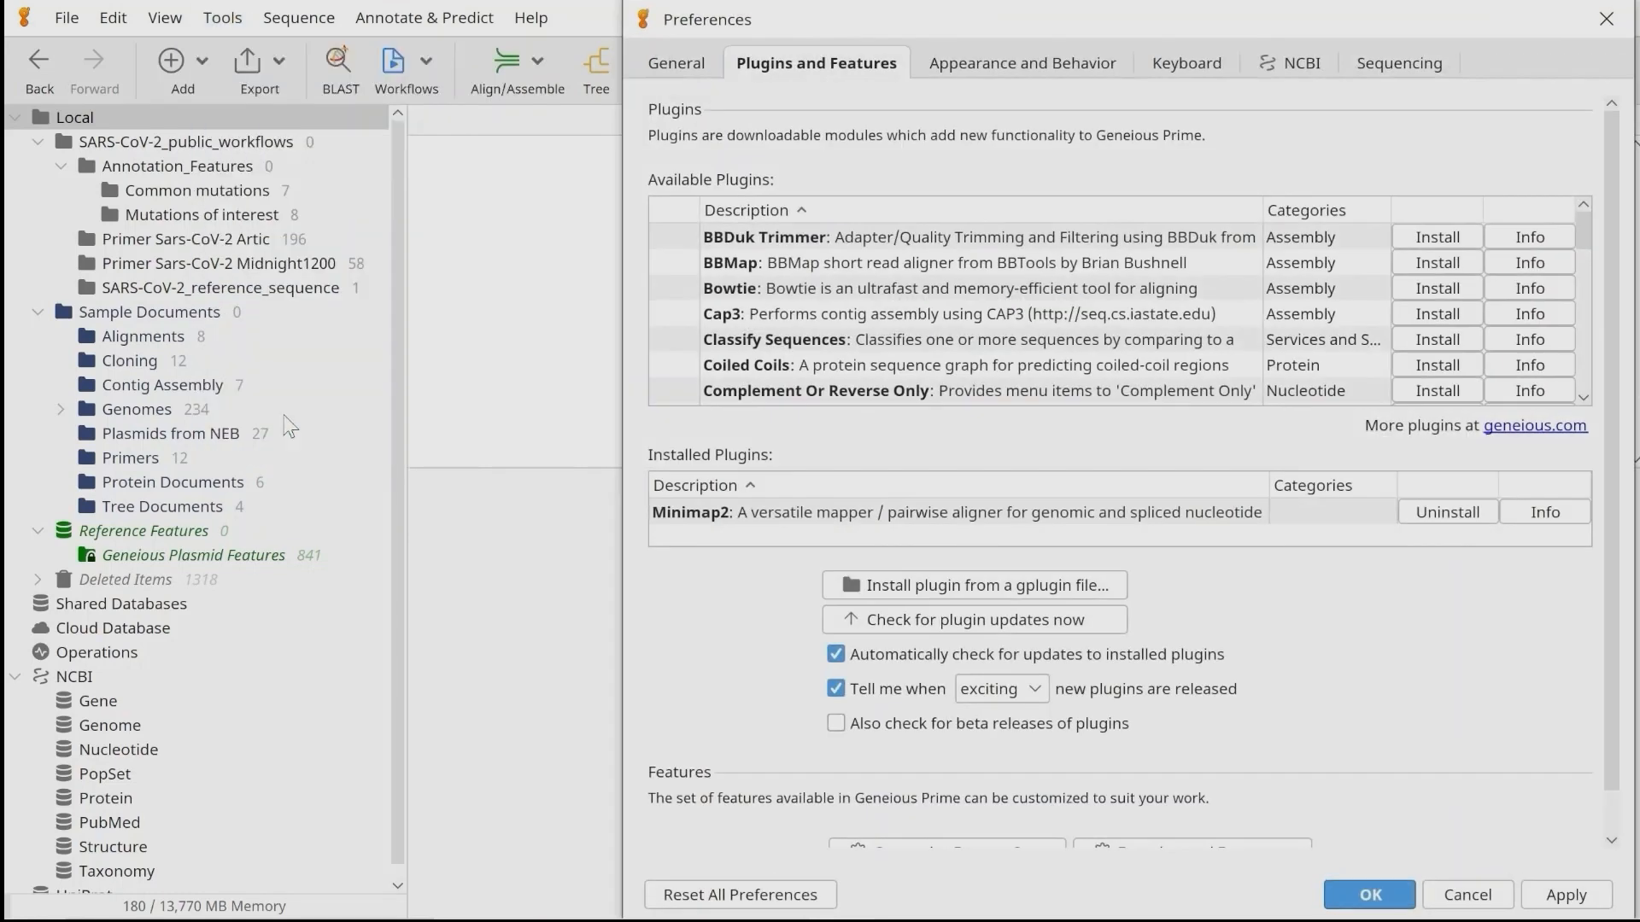
pyautogui.click(947, 590)
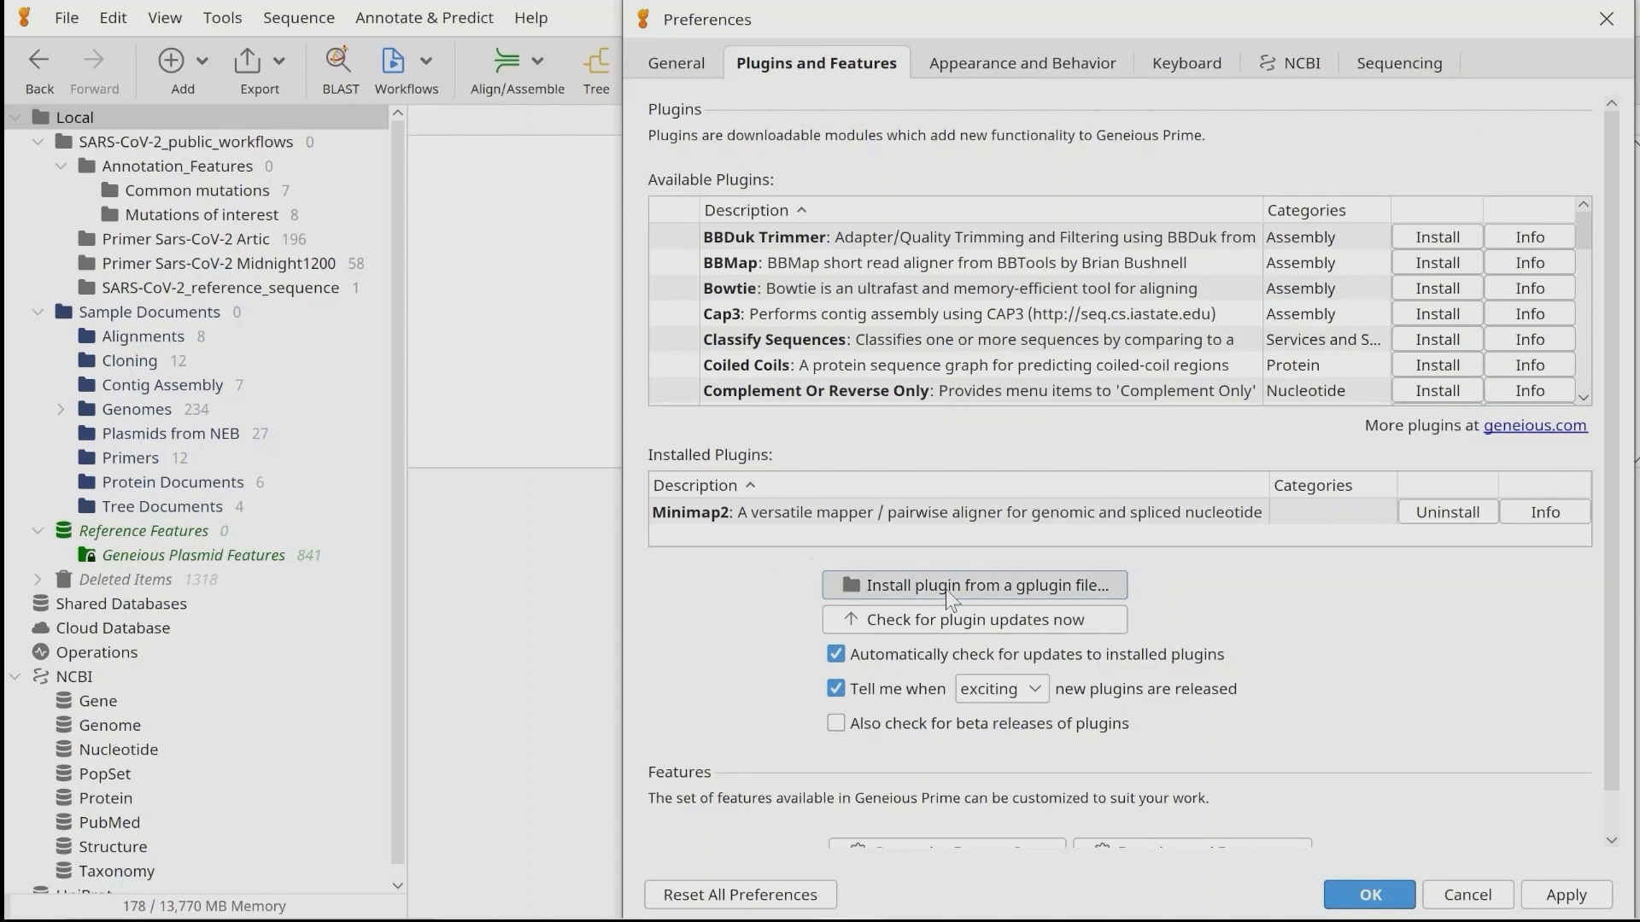
pyautogui.doubleClick(962, 368)
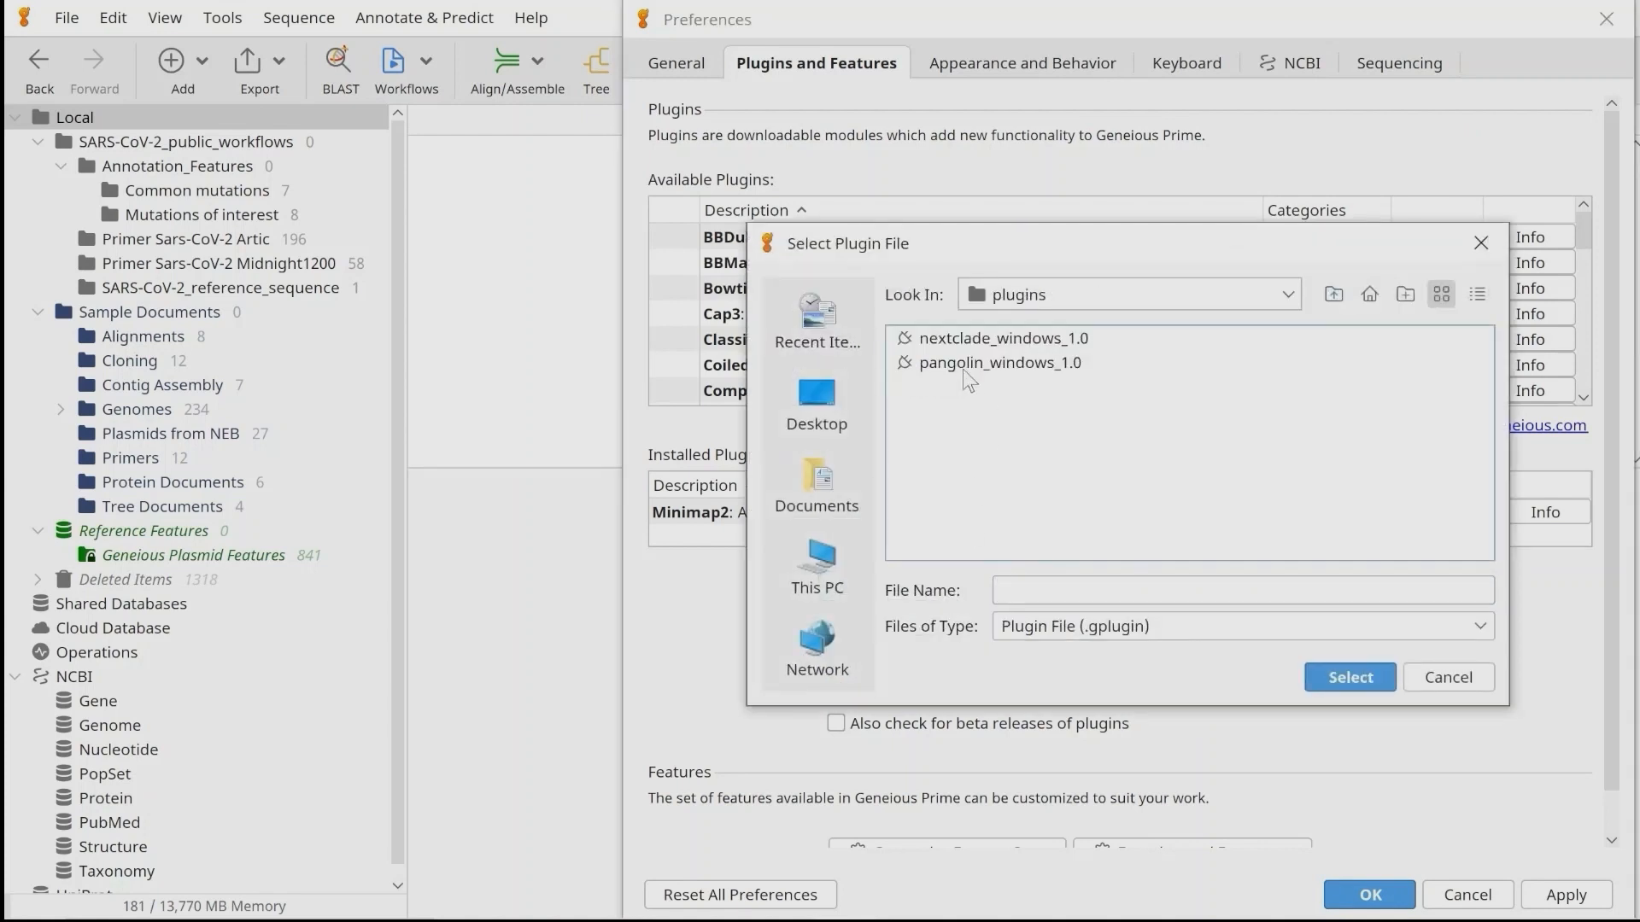
pyautogui.click(962, 367)
pyautogui.click(962, 340)
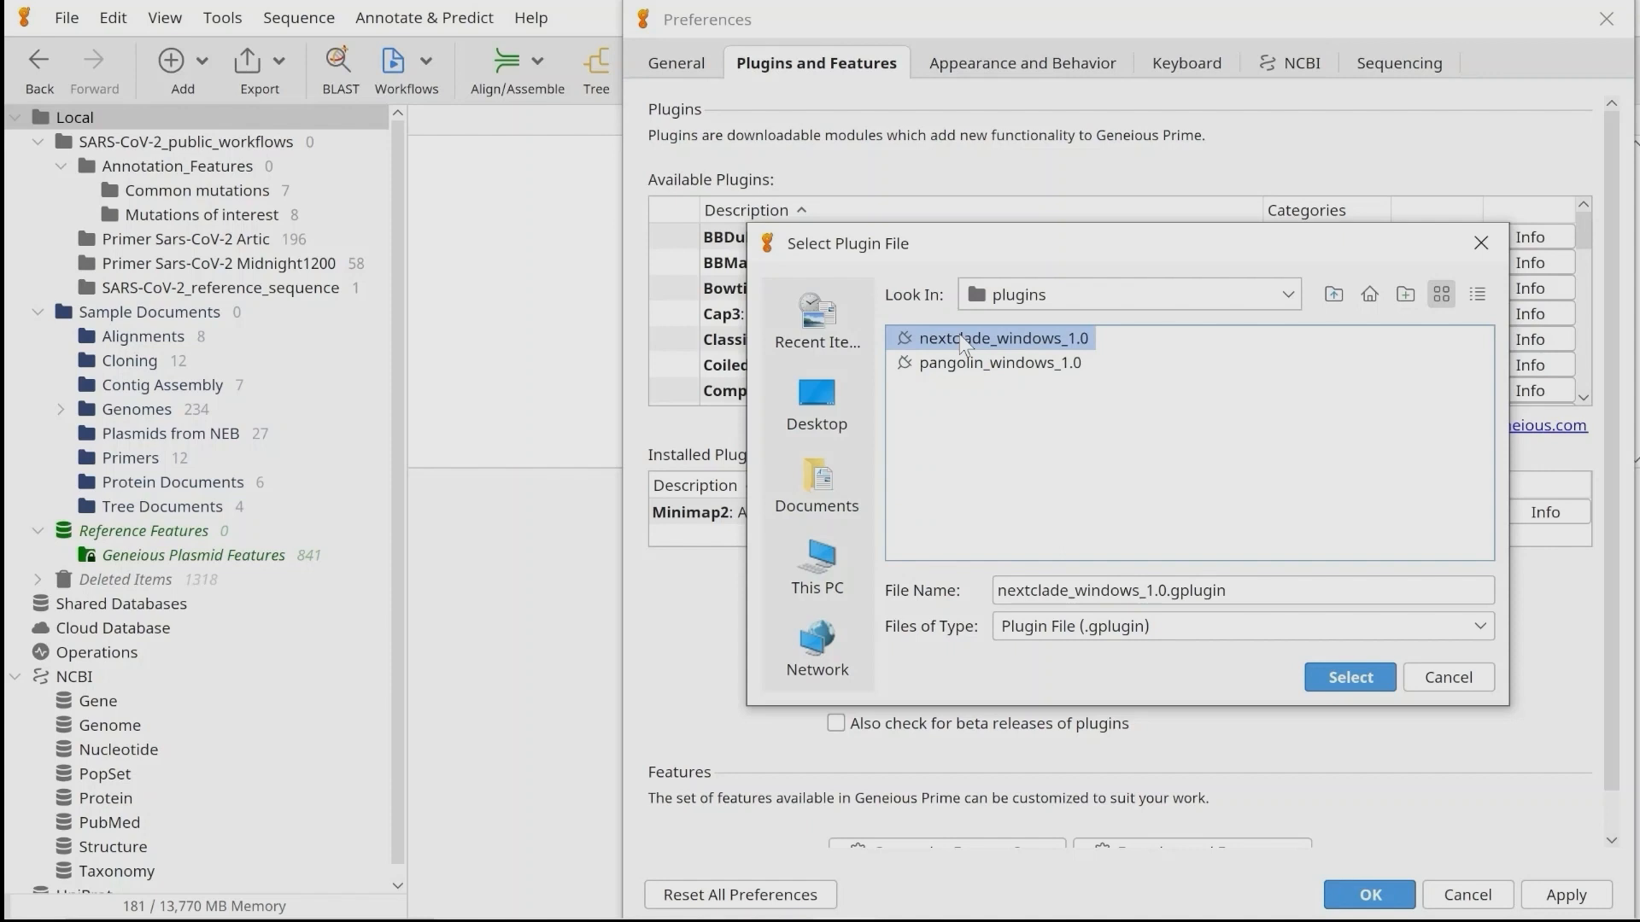
pyautogui.click(950, 373)
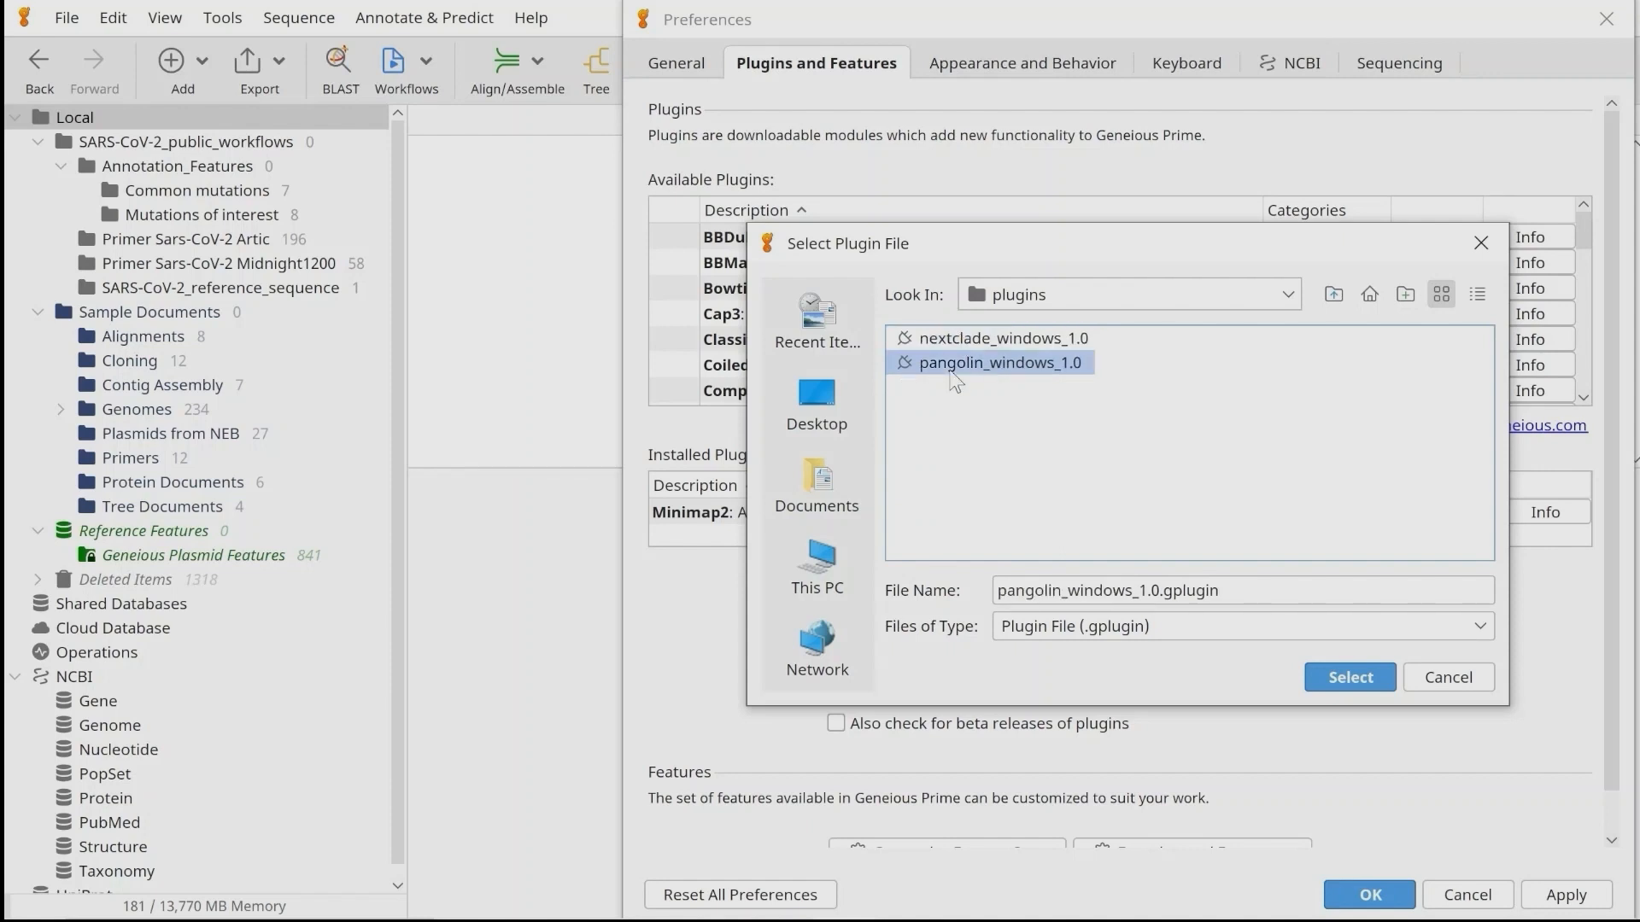
pyautogui.click(1340, 689)
pyautogui.click(1008, 535)
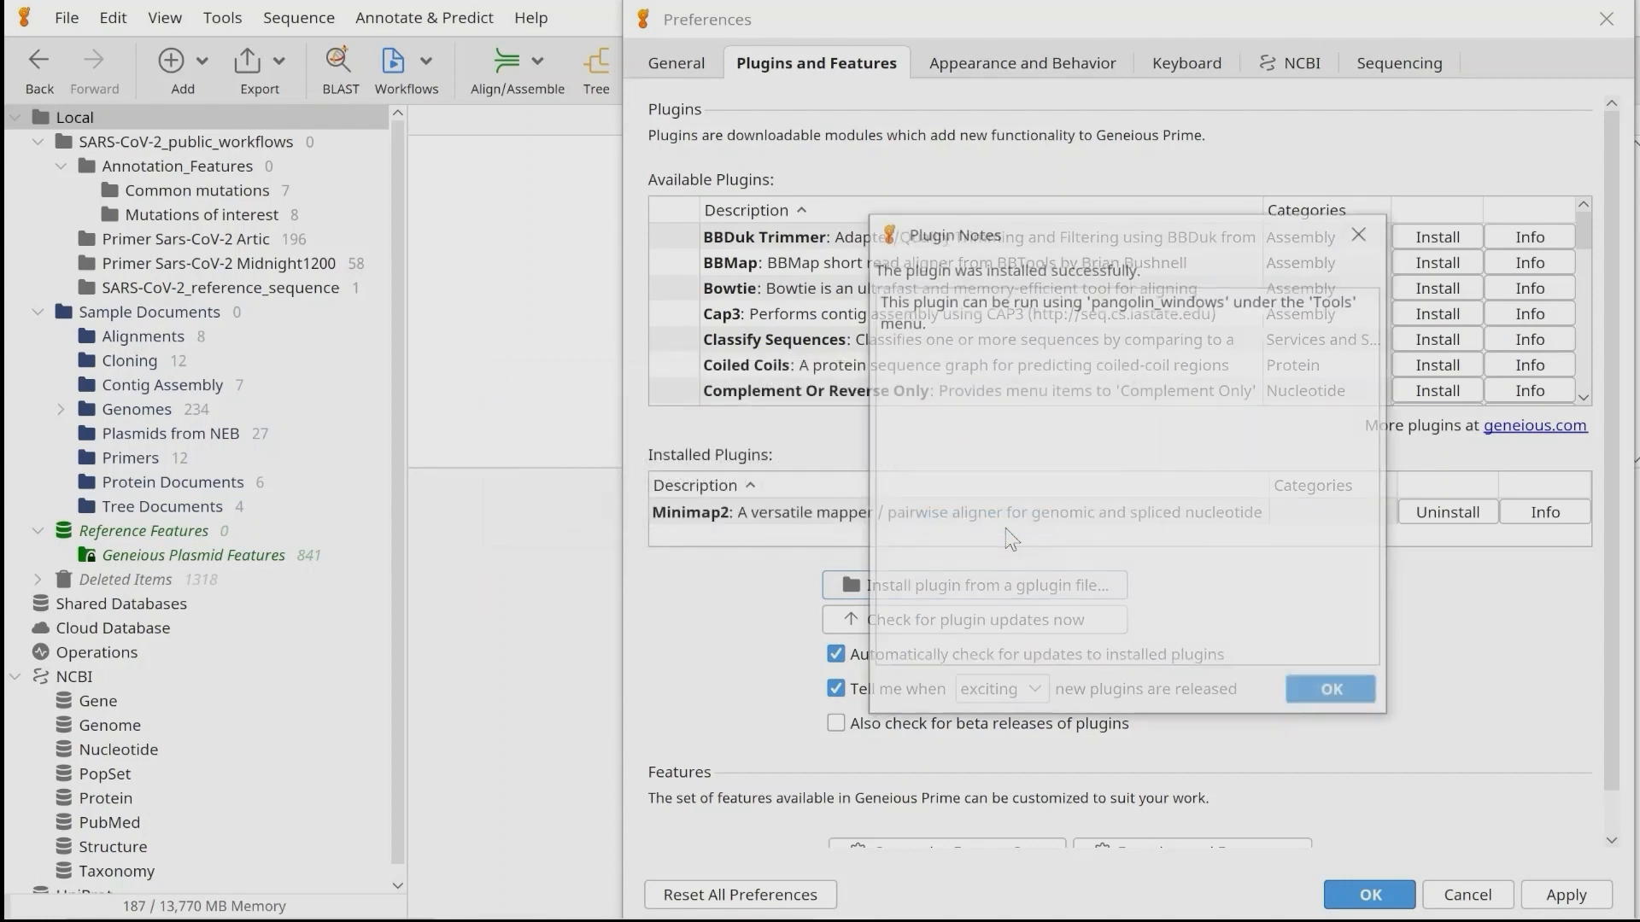
pyautogui.click(1339, 688)
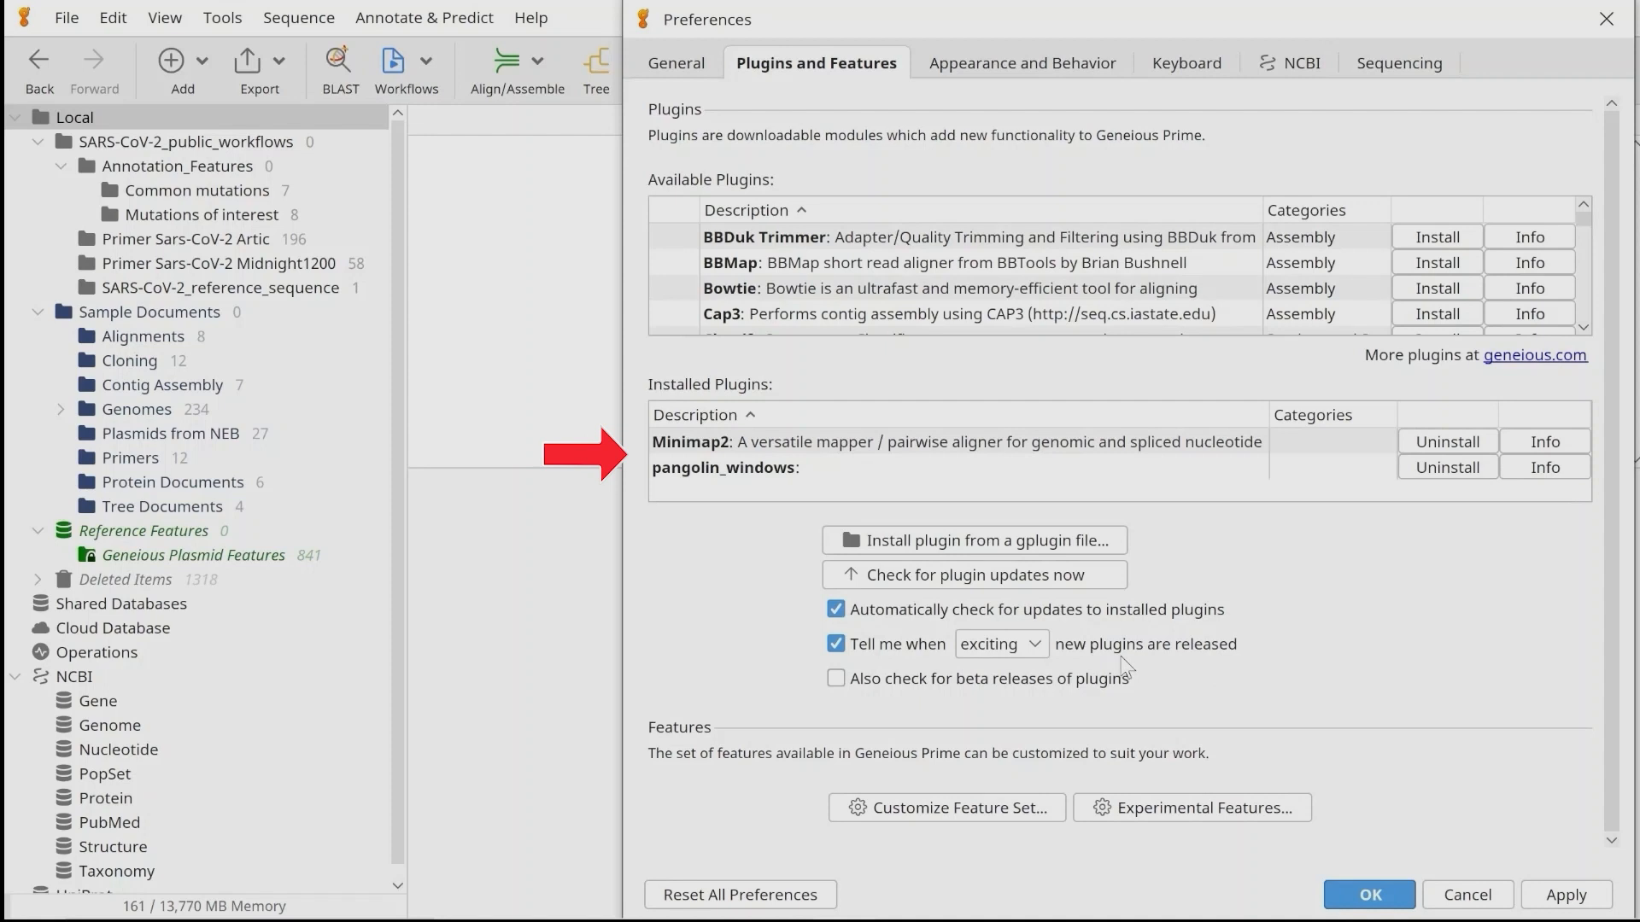
# Install the Nextclade wrapper plugin from nextclade_windows_1.0.gplugin and close the preferences.
pyautogui.click(919, 544)
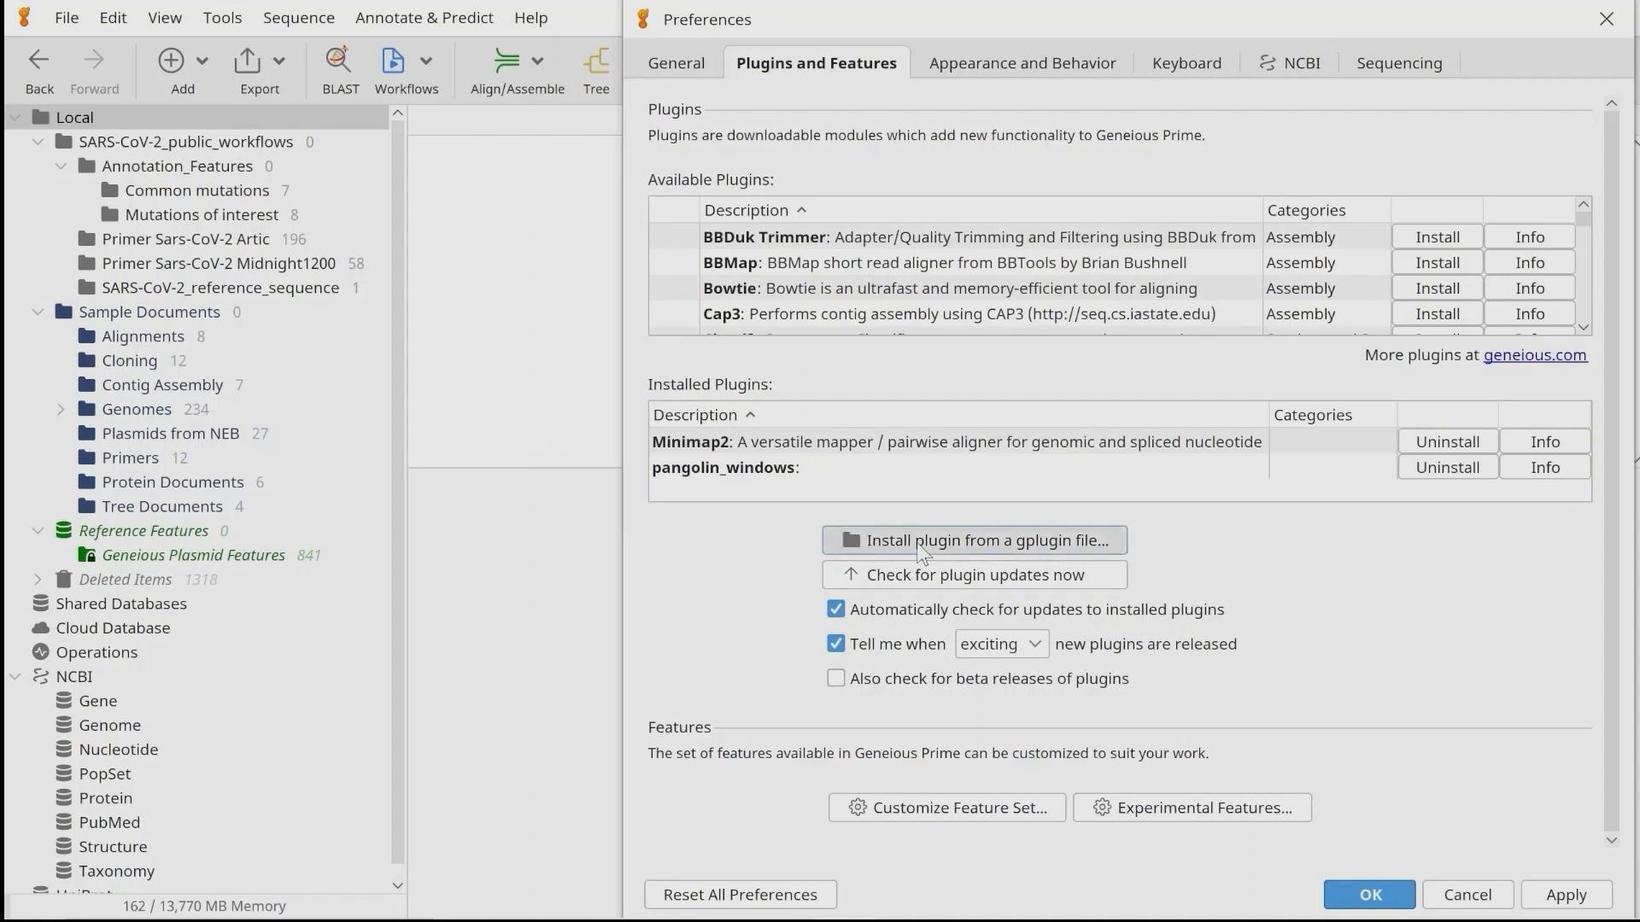
pyautogui.click(1048, 343)
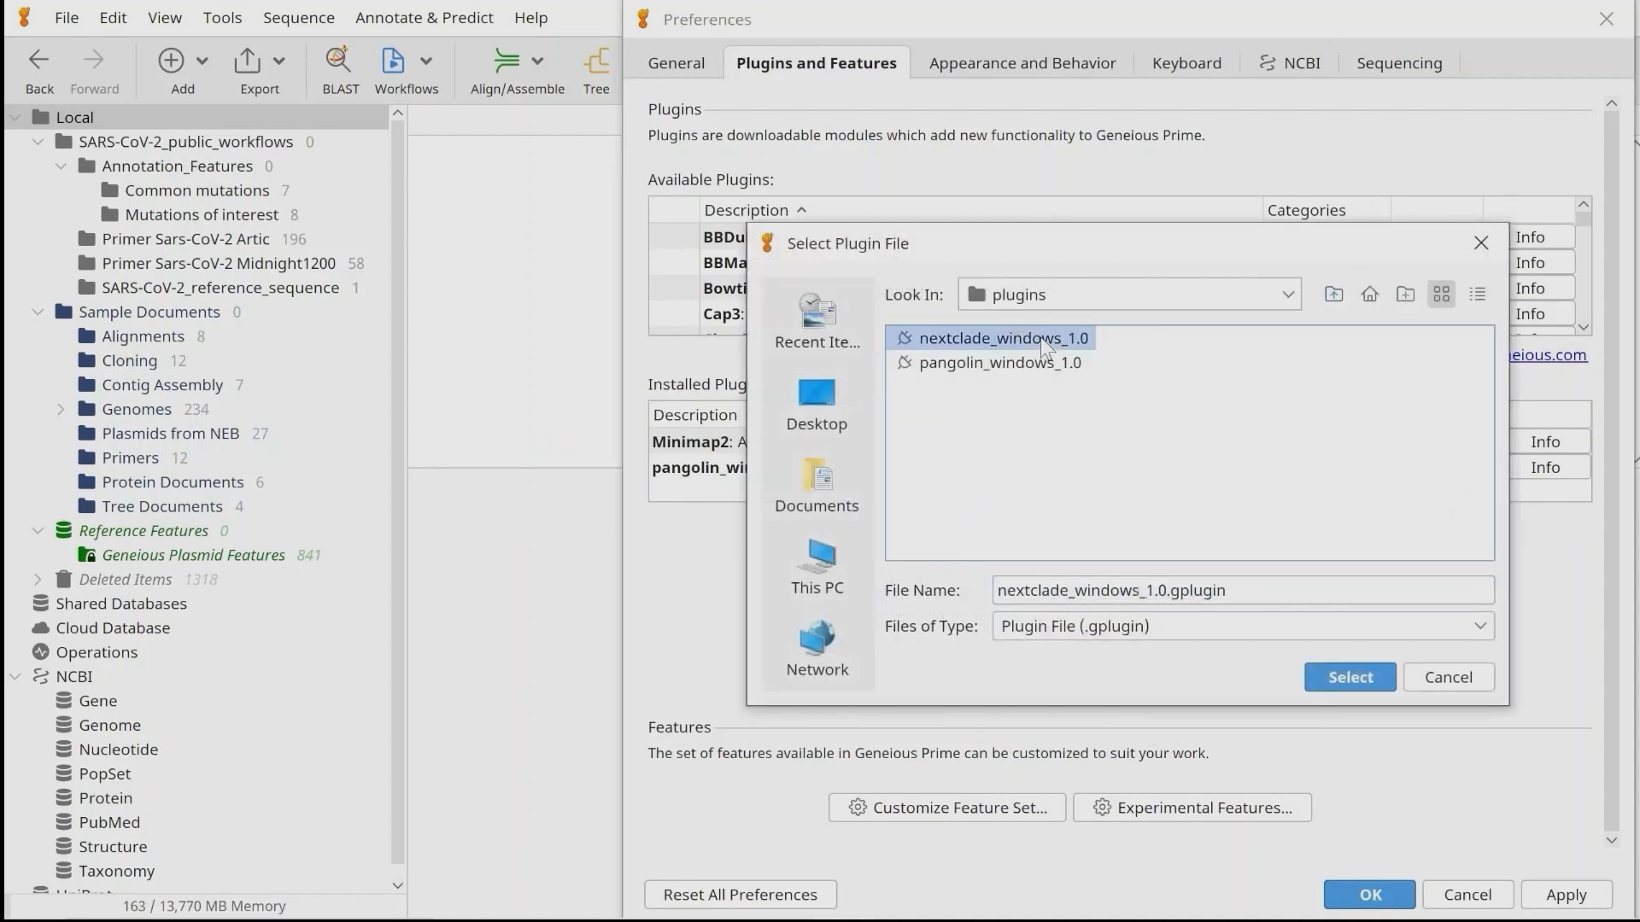
pyautogui.click(1373, 669)
pyautogui.click(1020, 534)
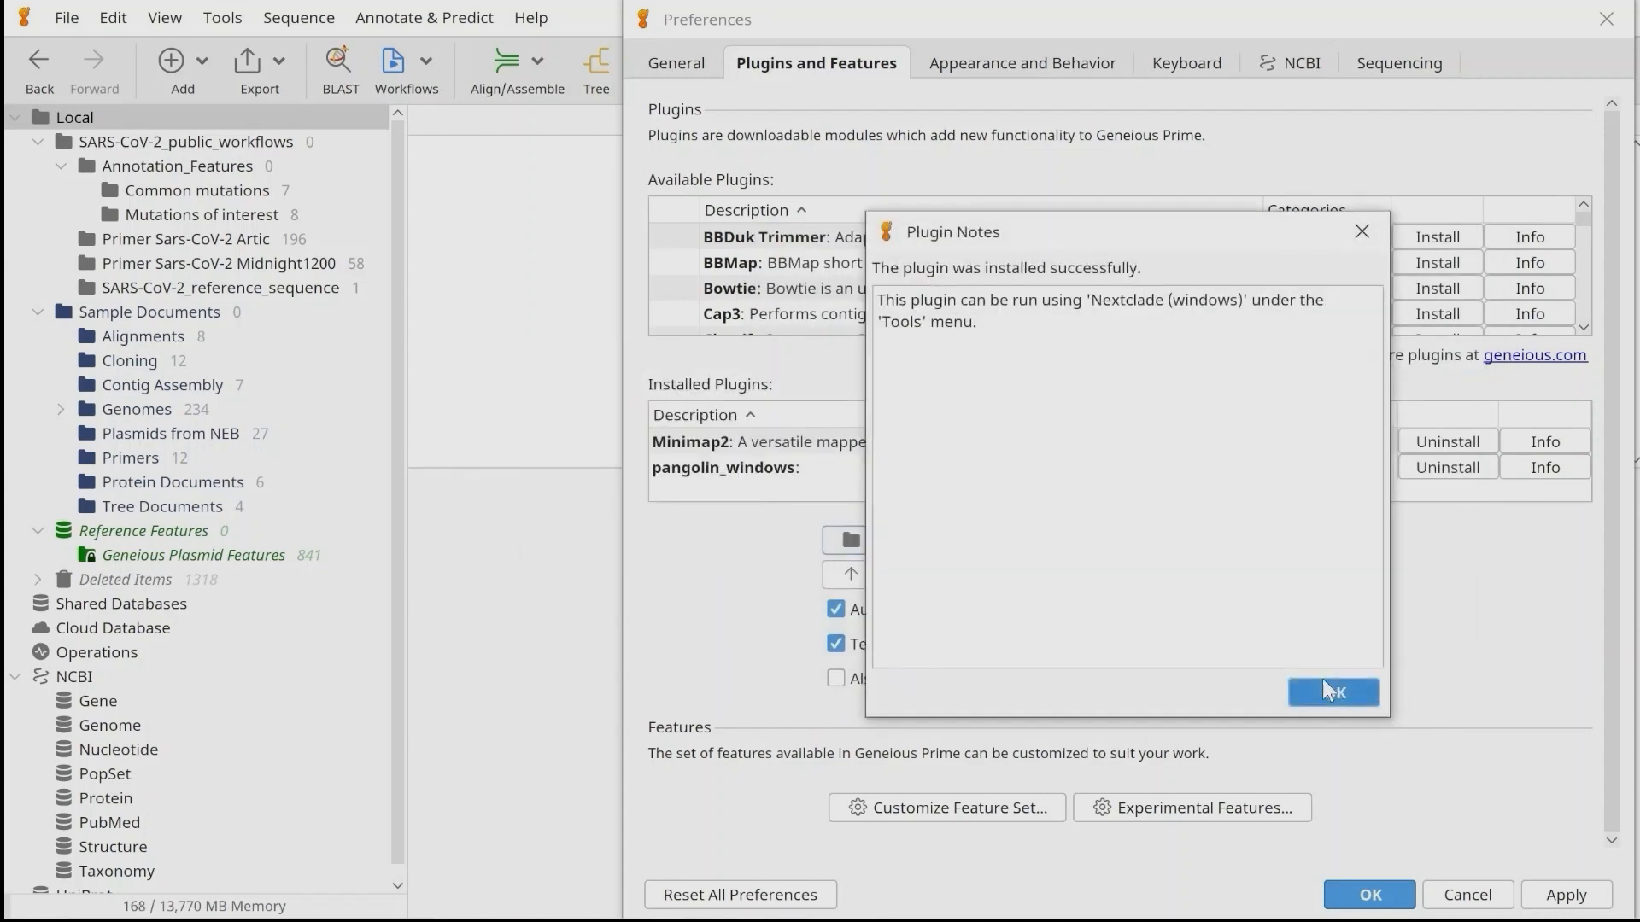
pyautogui.click(1327, 689)
pyautogui.click(1369, 894)
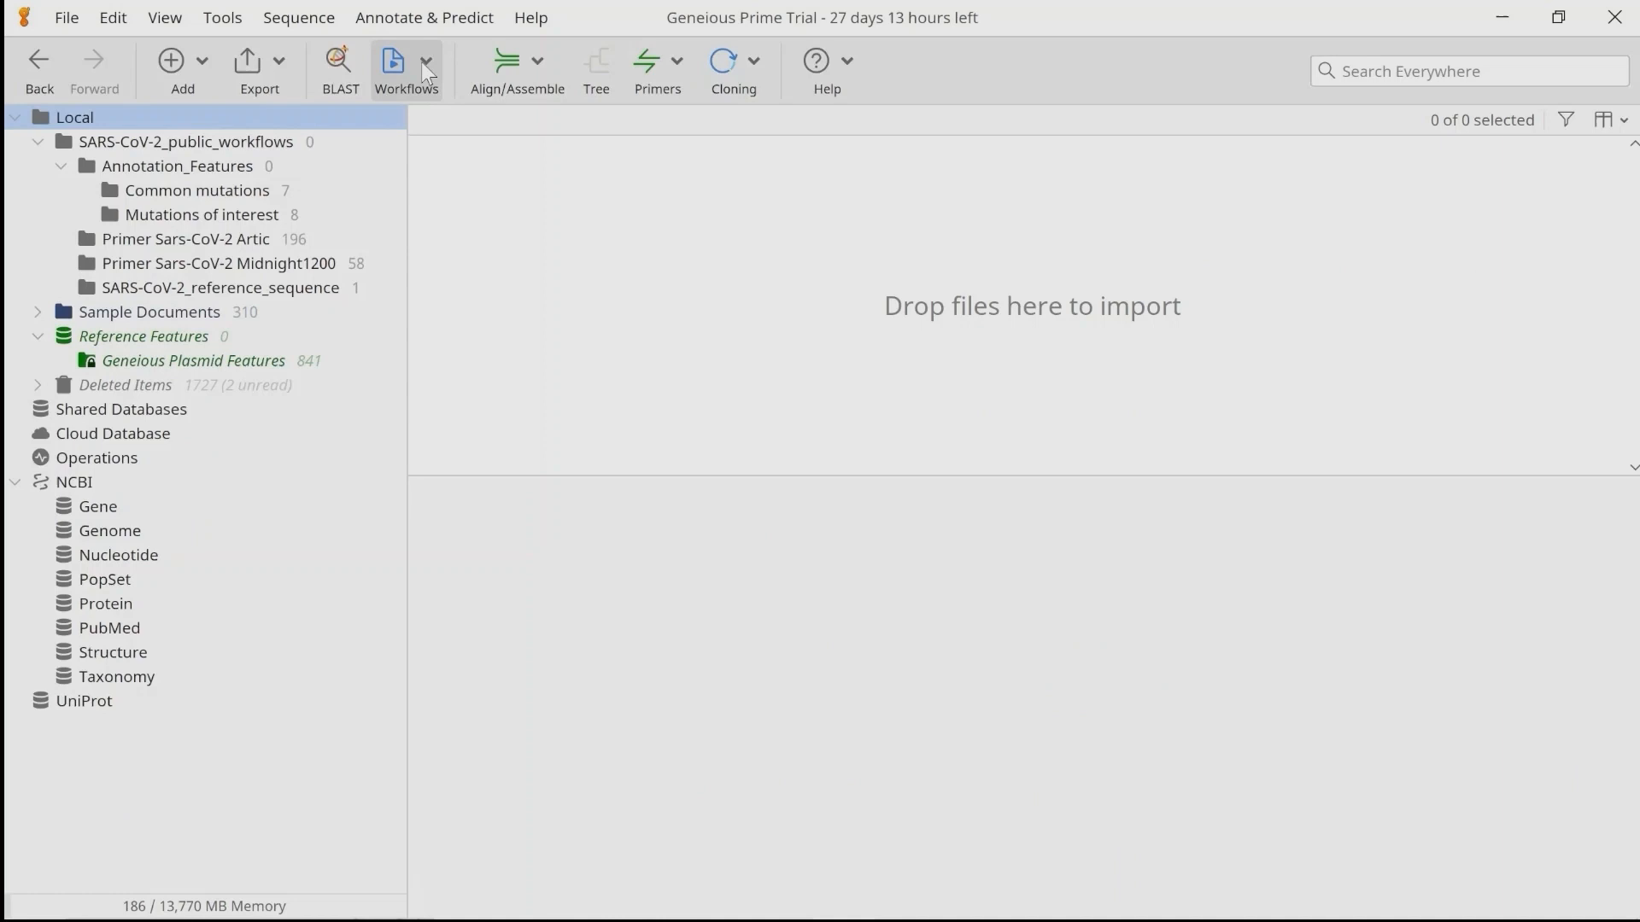
# In the SARS-CoV-2_Assembly_WrapperPlugins workflow, insert the pangolin_windows operation after the Save Documents / Branch step that directly follows Group Sequences.
pyautogui.click(424, 65)
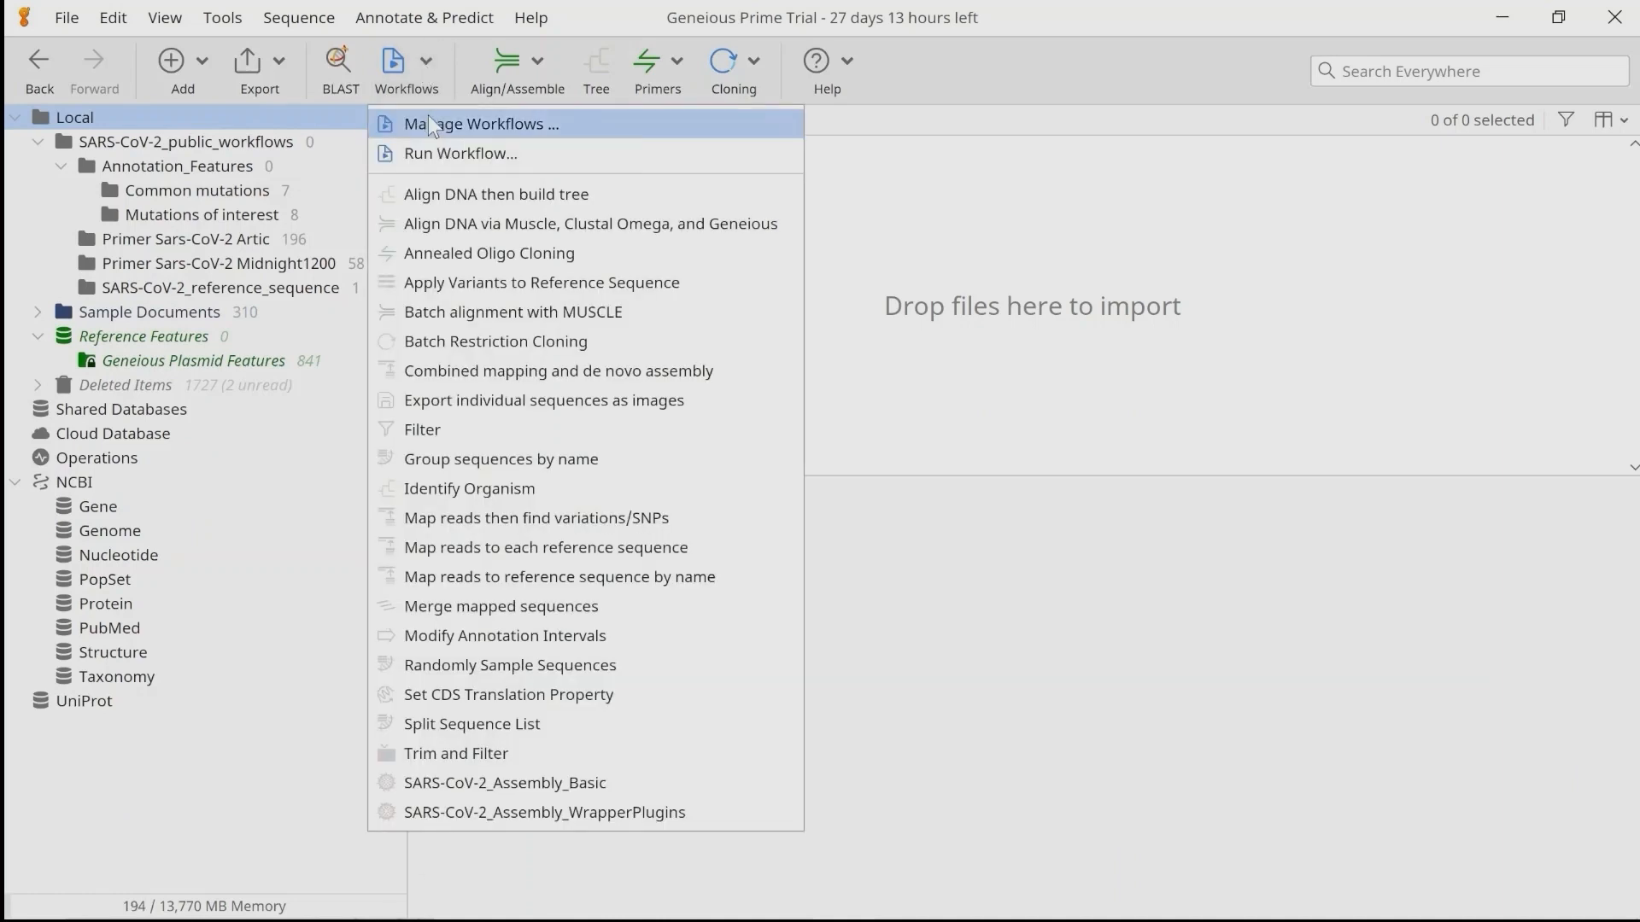
pyautogui.click(428, 115)
pyautogui.doubleClick(649, 757)
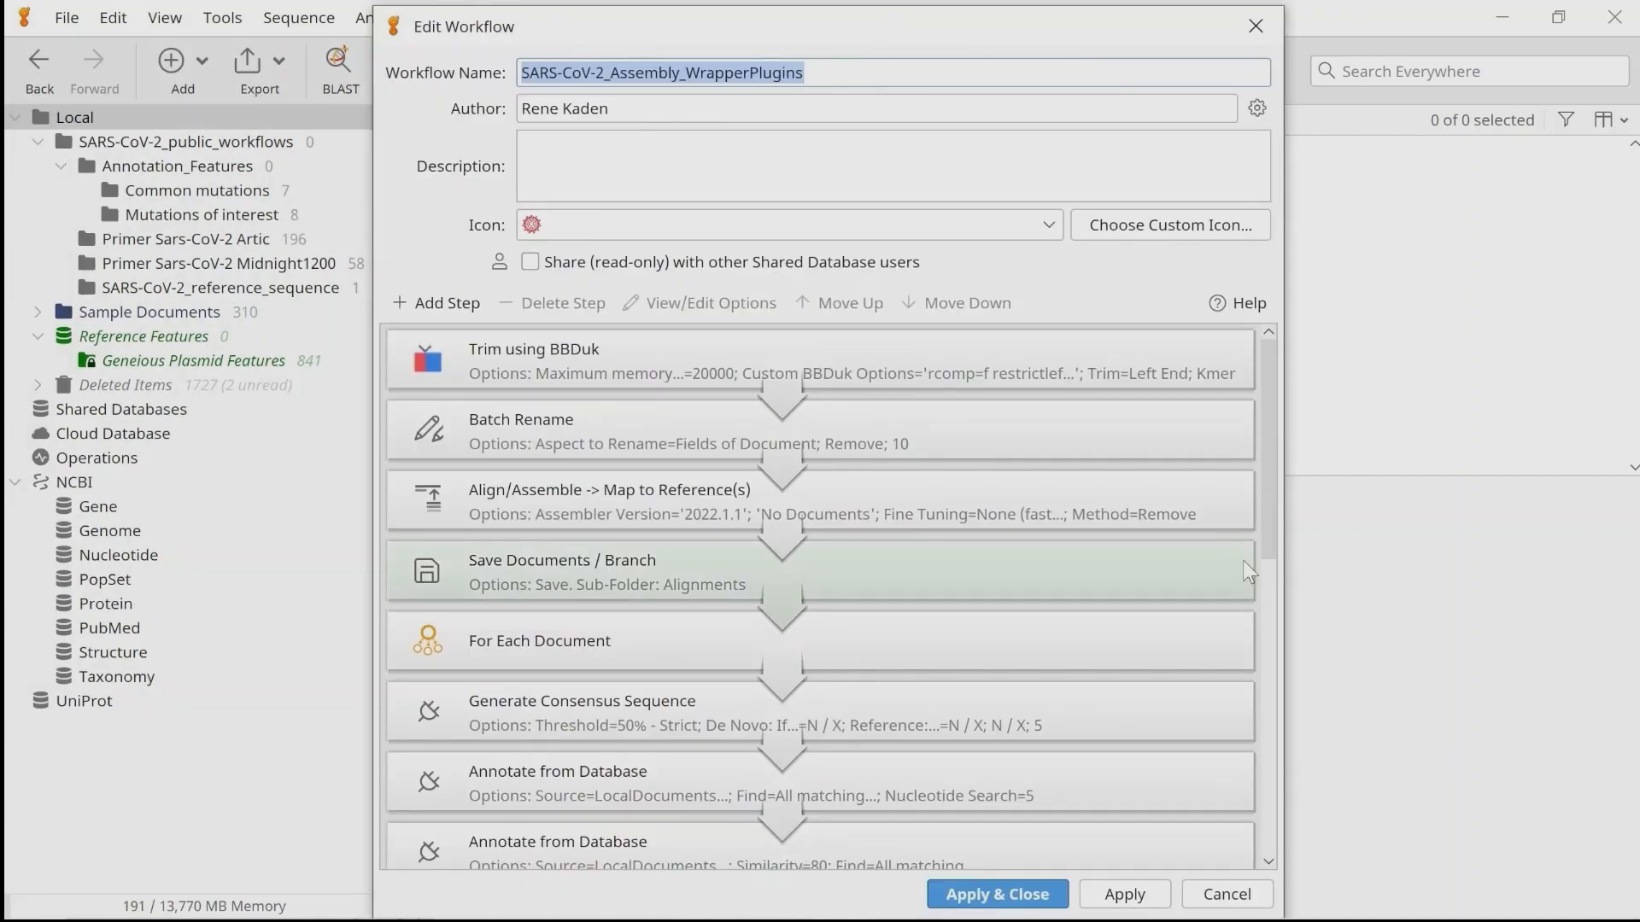
pyautogui.moveTo(1272, 497); pyautogui.dragTo(1299, 817)
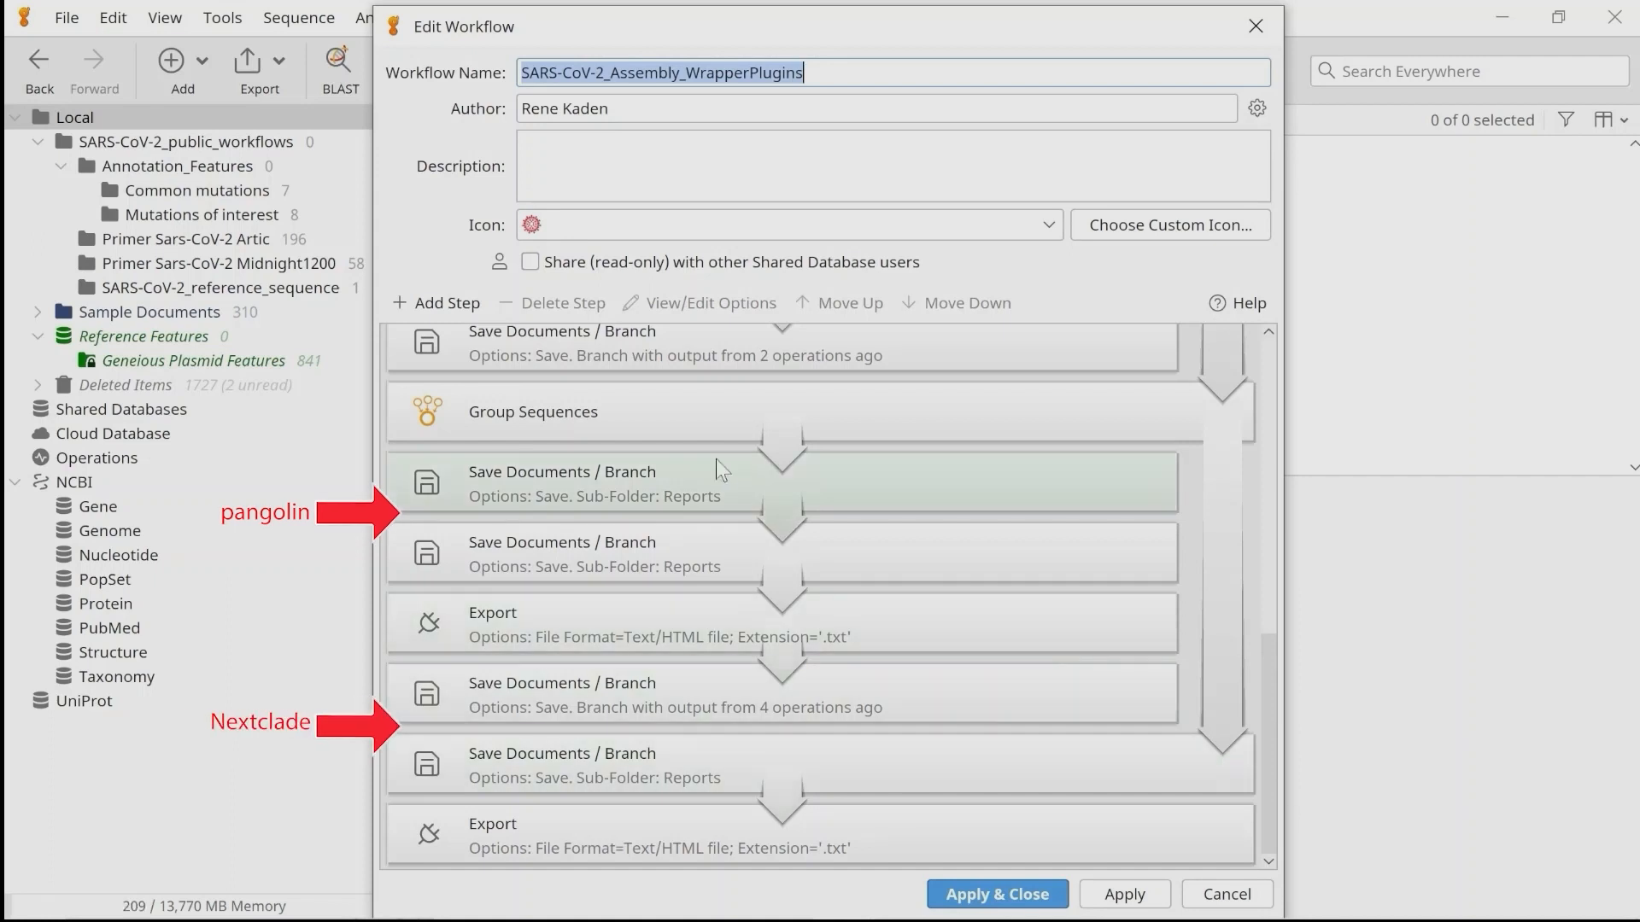
pyautogui.click(581, 497)
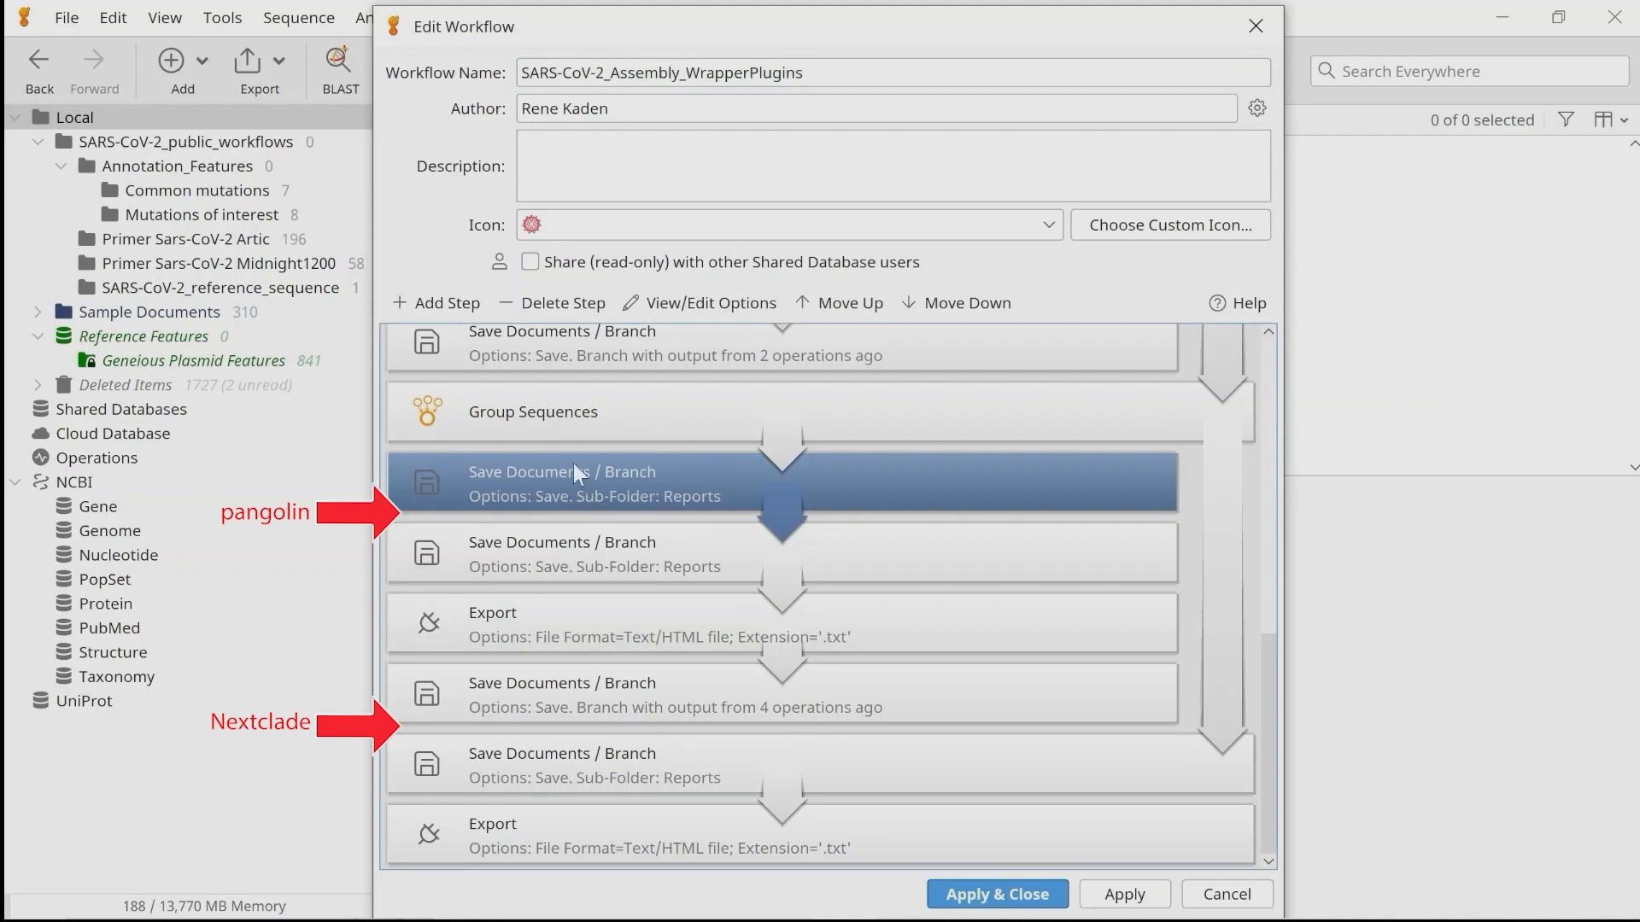
pyautogui.click(458, 301)
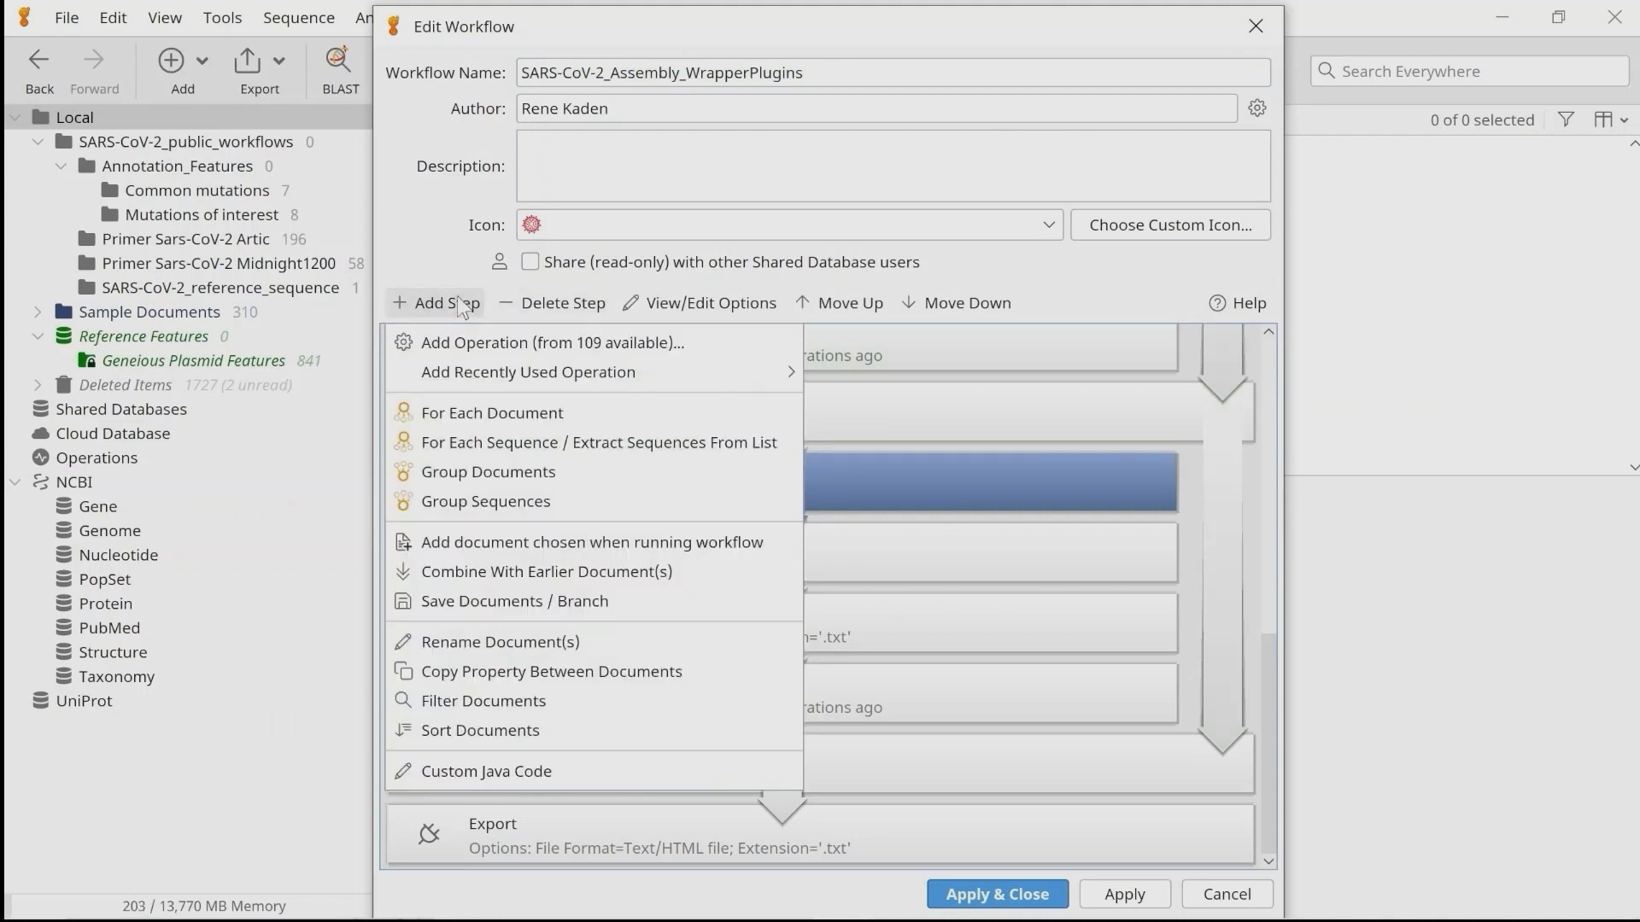
pyautogui.click(506, 344)
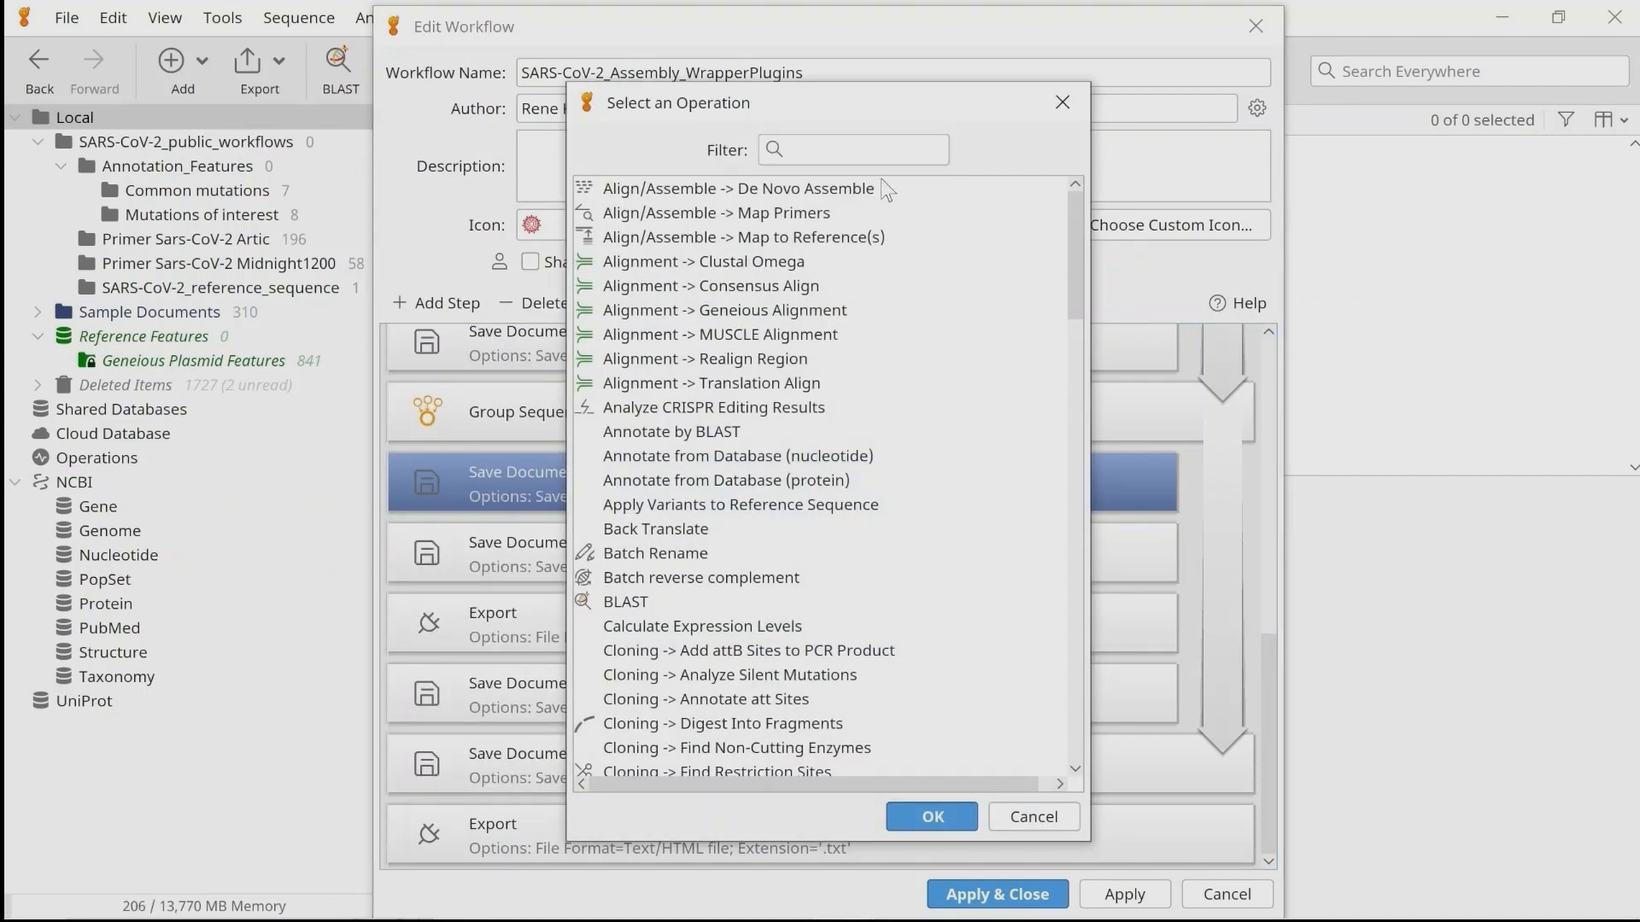
pyautogui.write('pang')
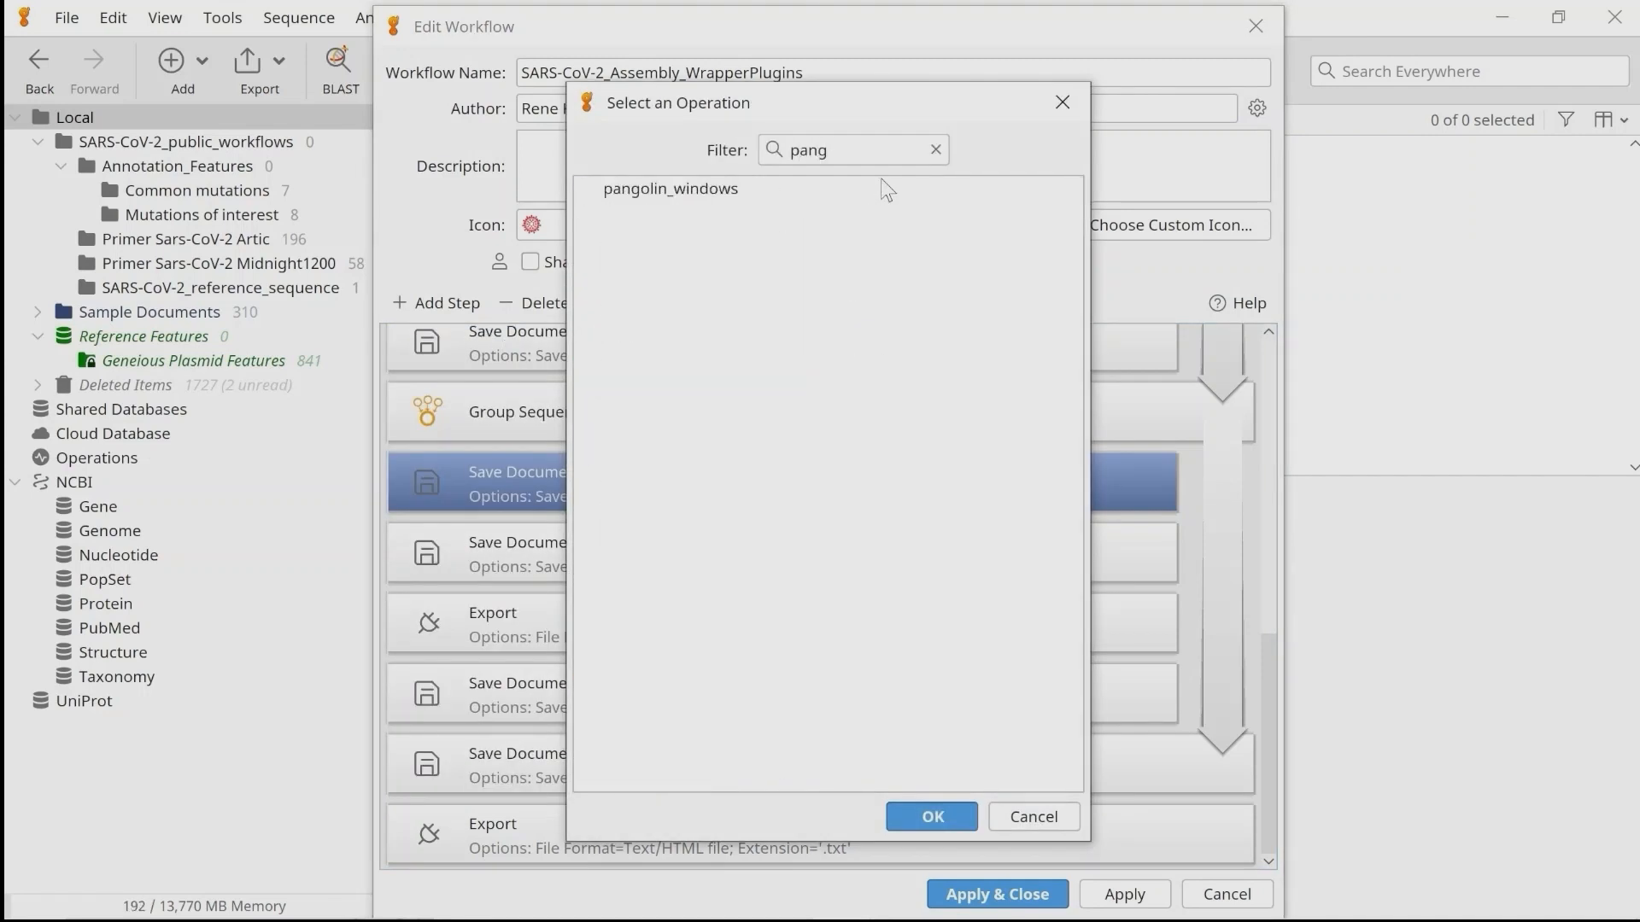
pyautogui.click(659, 192)
pyautogui.click(915, 820)
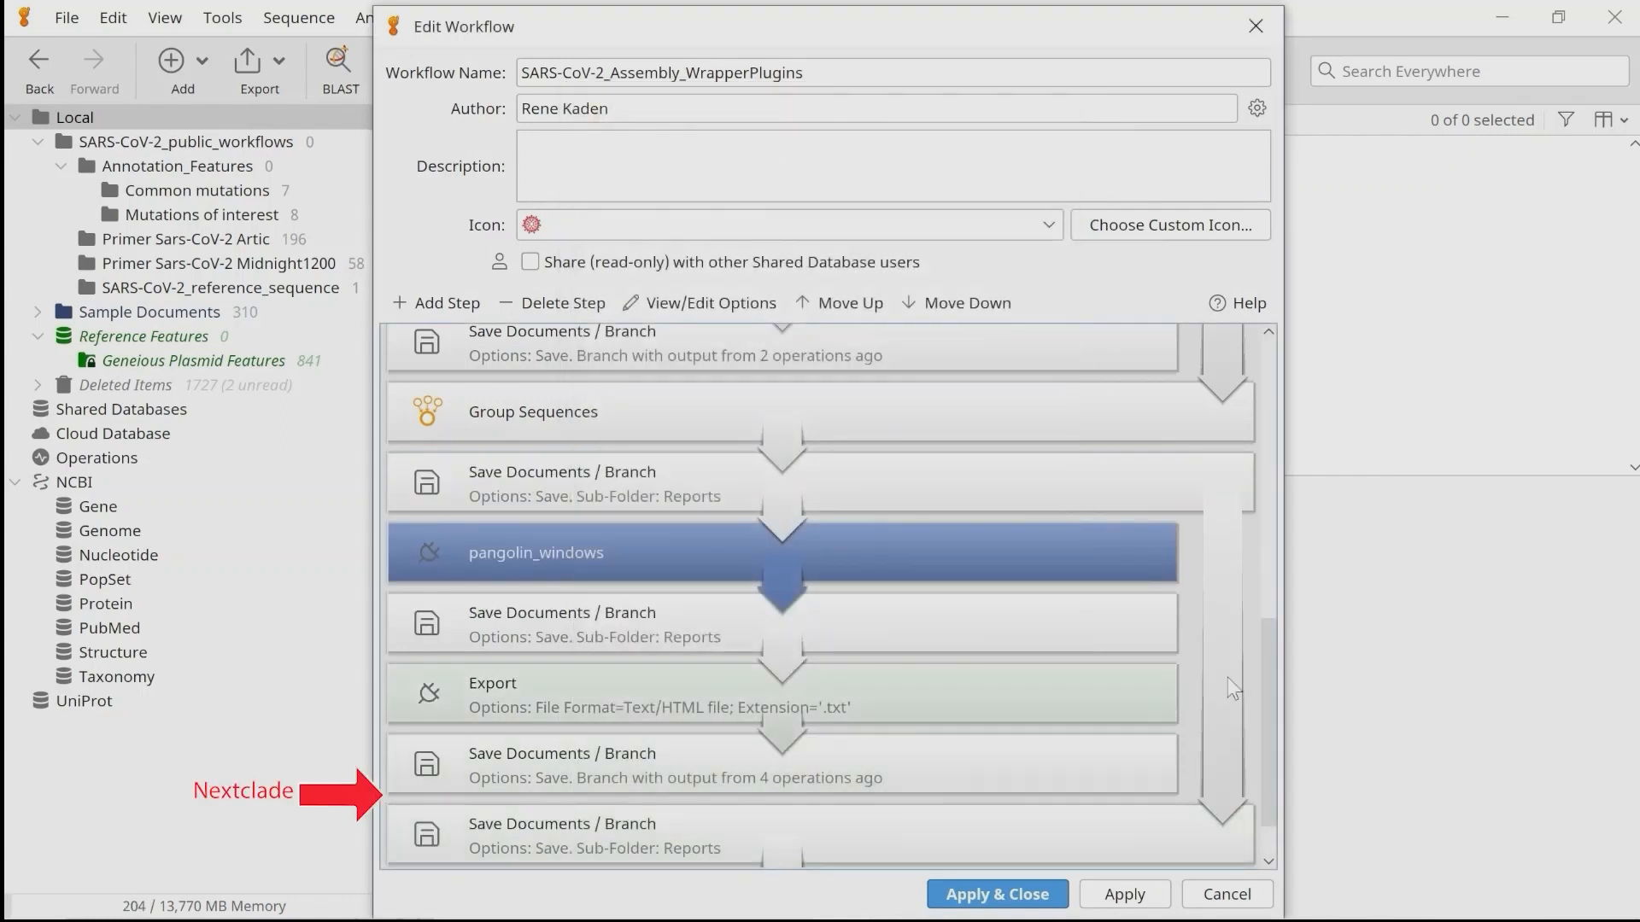
# Insert the Nextclade (windows) operation after the Save Documents / Branch step that branches with output from 4 operations ago.
pyautogui.scroll(-1, 1270, 677)
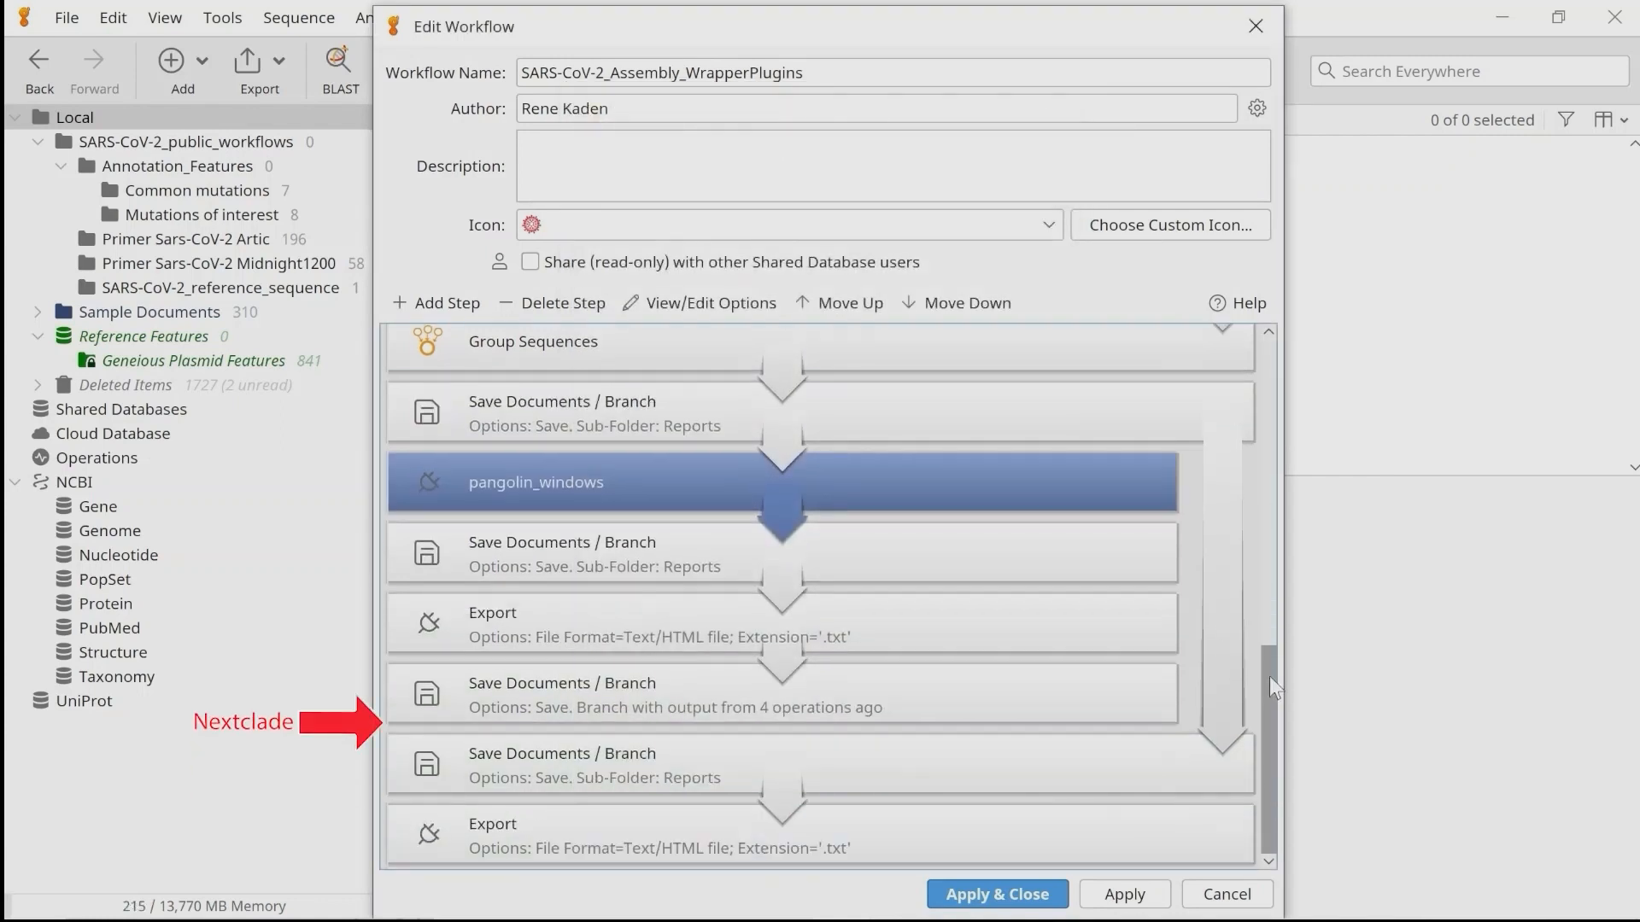
pyautogui.click(519, 684)
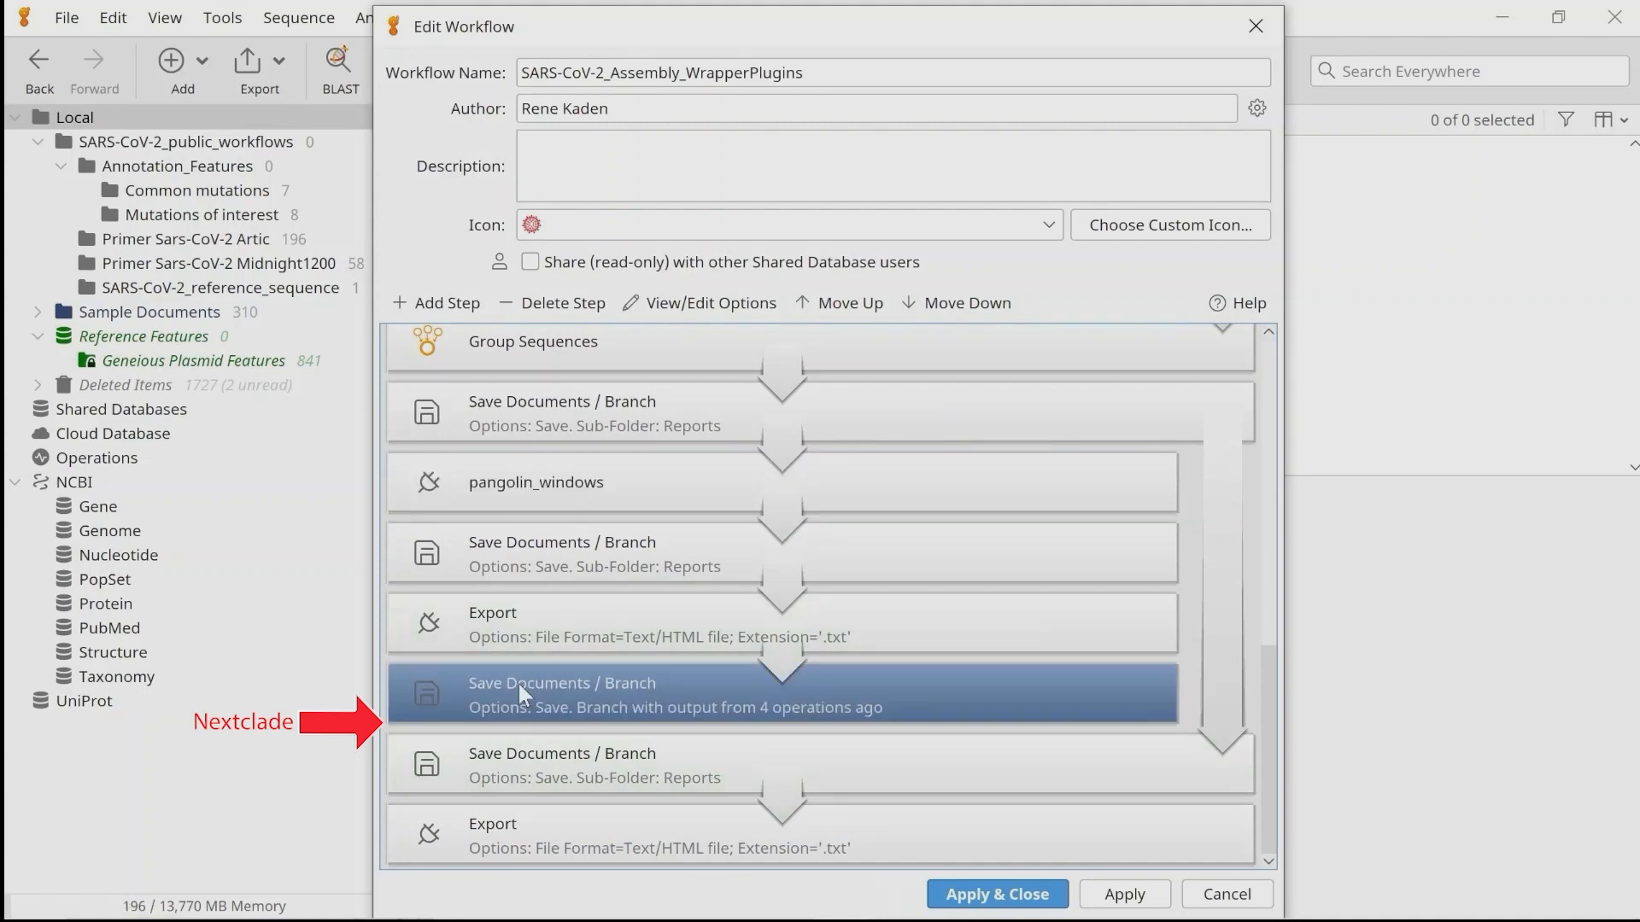
pyautogui.click(443, 313)
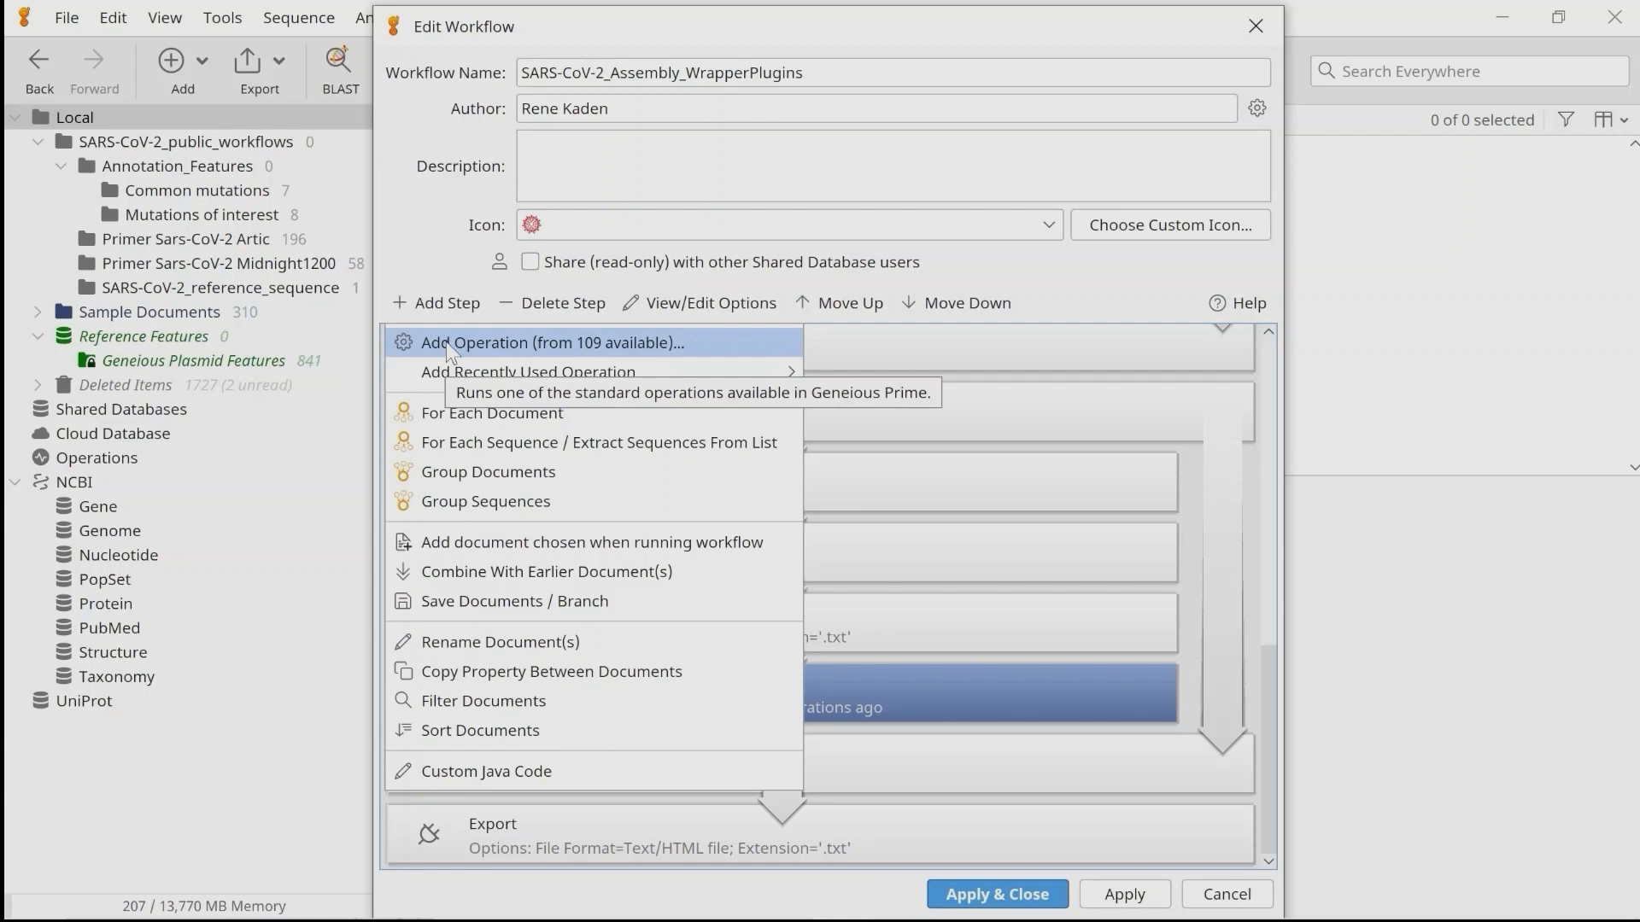
pyautogui.click(445, 343)
pyautogui.write('next')
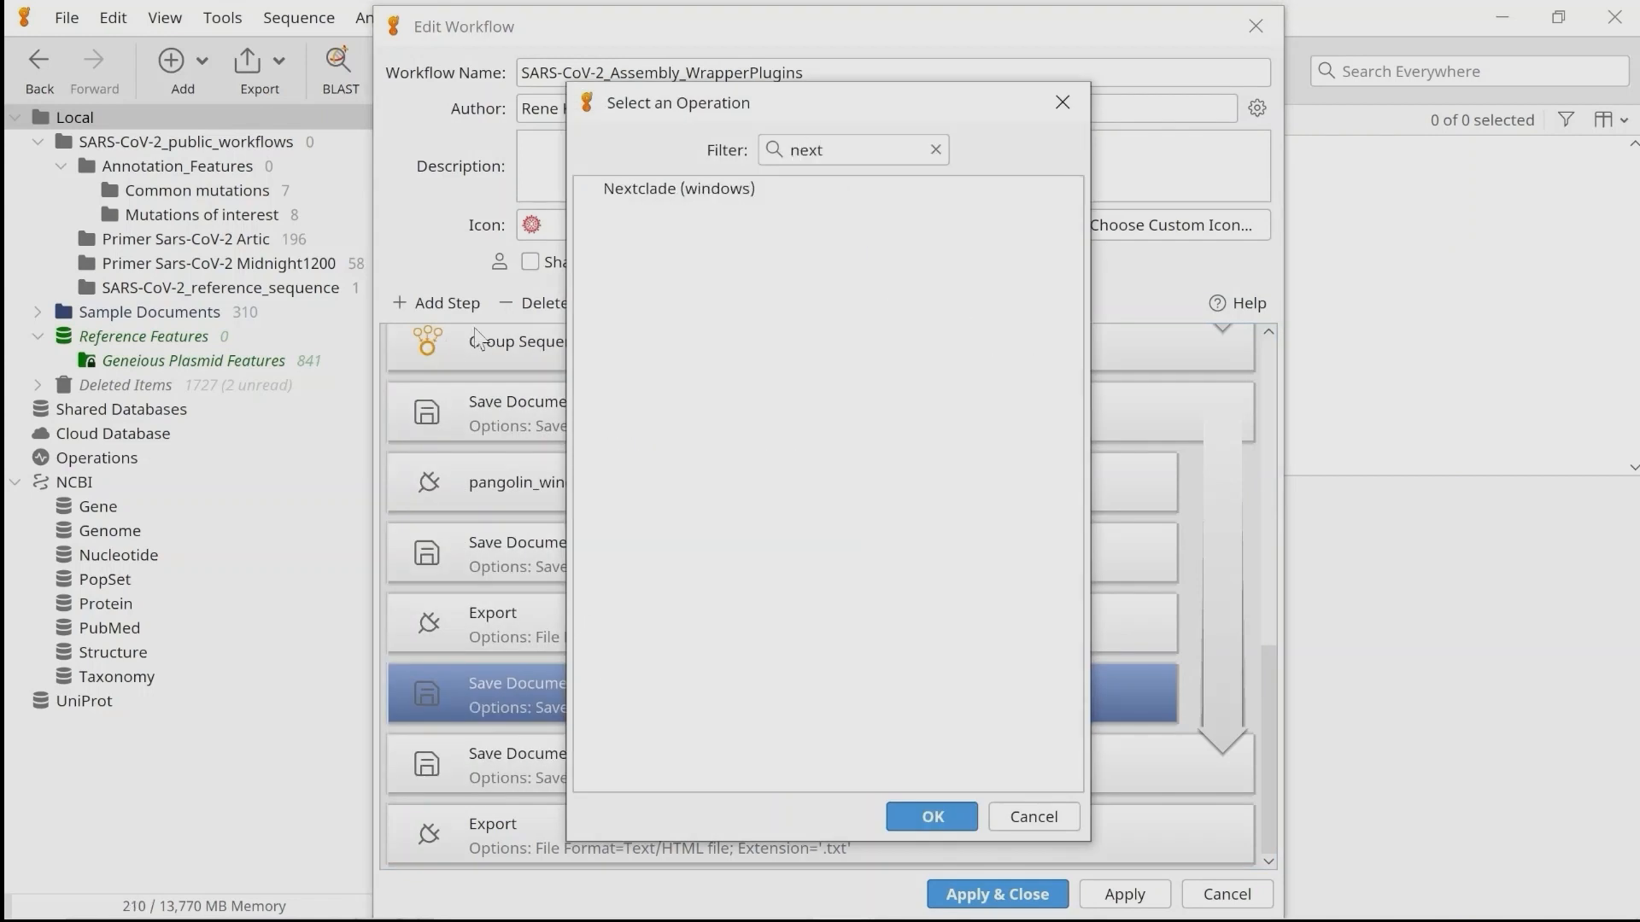
pyautogui.click(636, 191)
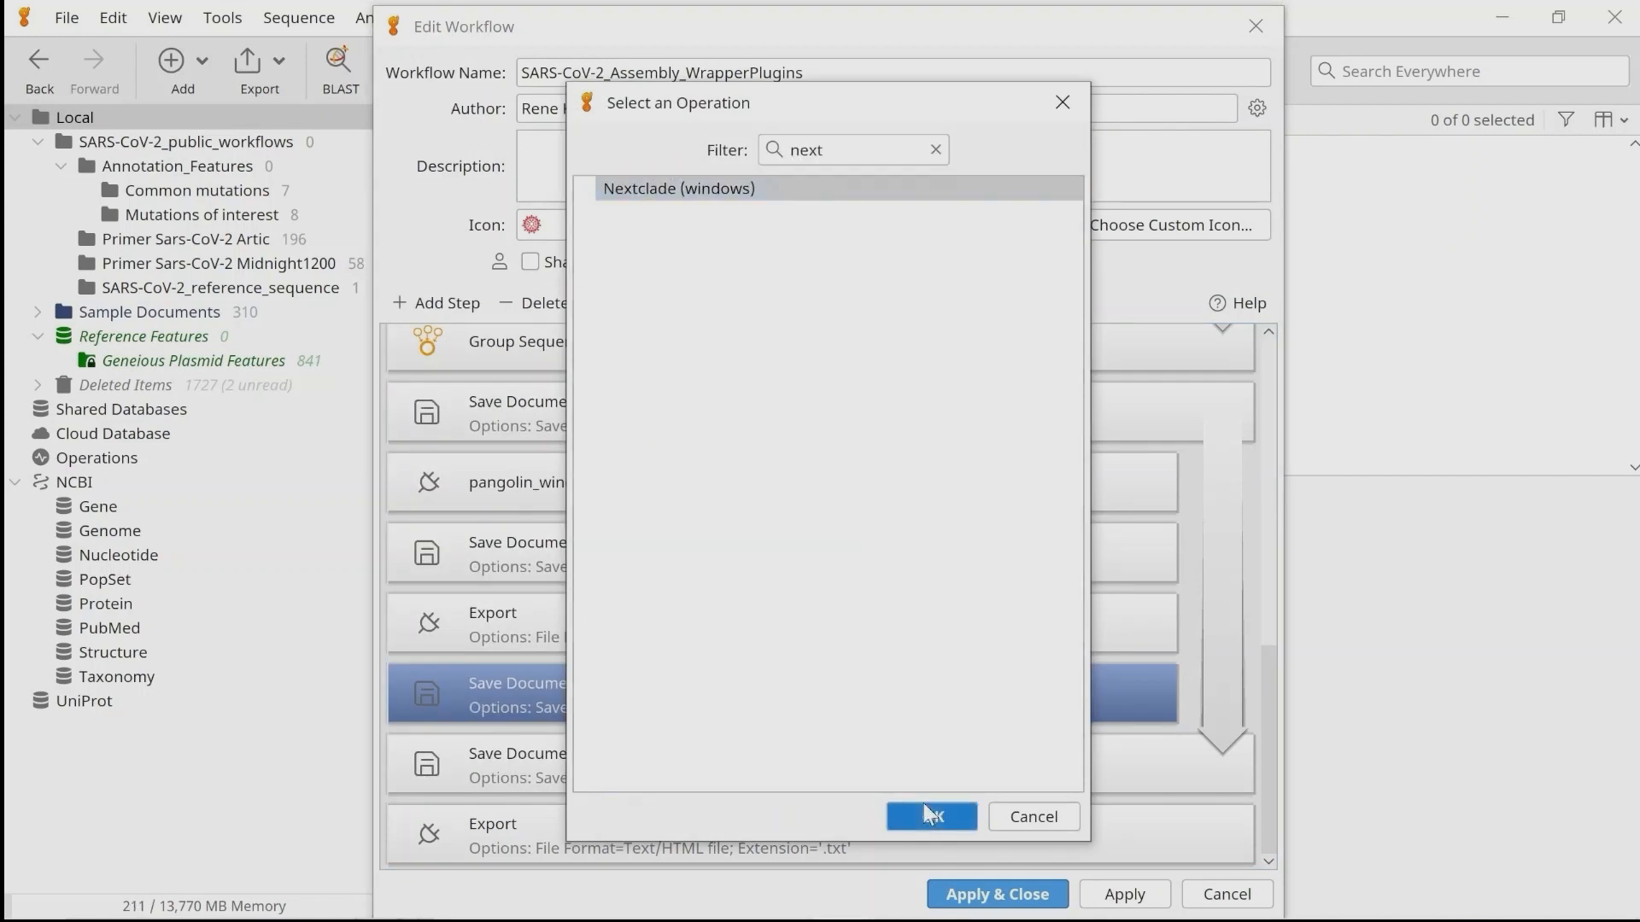
pyautogui.click(929, 811)
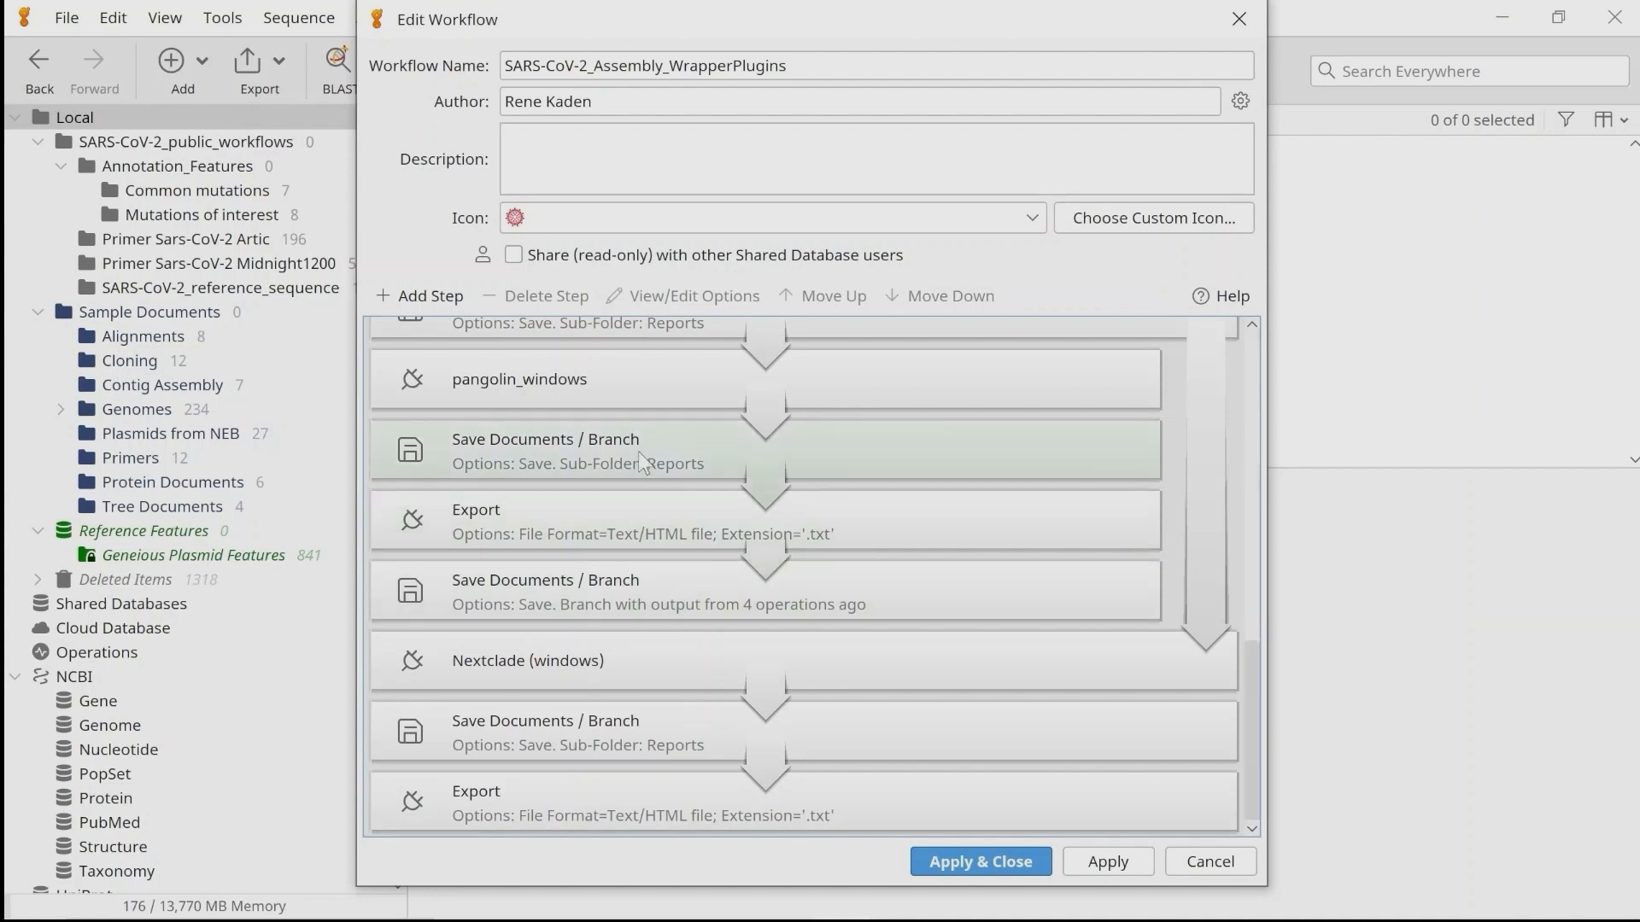
# Set the Docker path of the pangolin_windows operation to docker.exe in Docker's resources\bin folder.
pyautogui.click(556, 380)
pyautogui.doubleClick(555, 379)
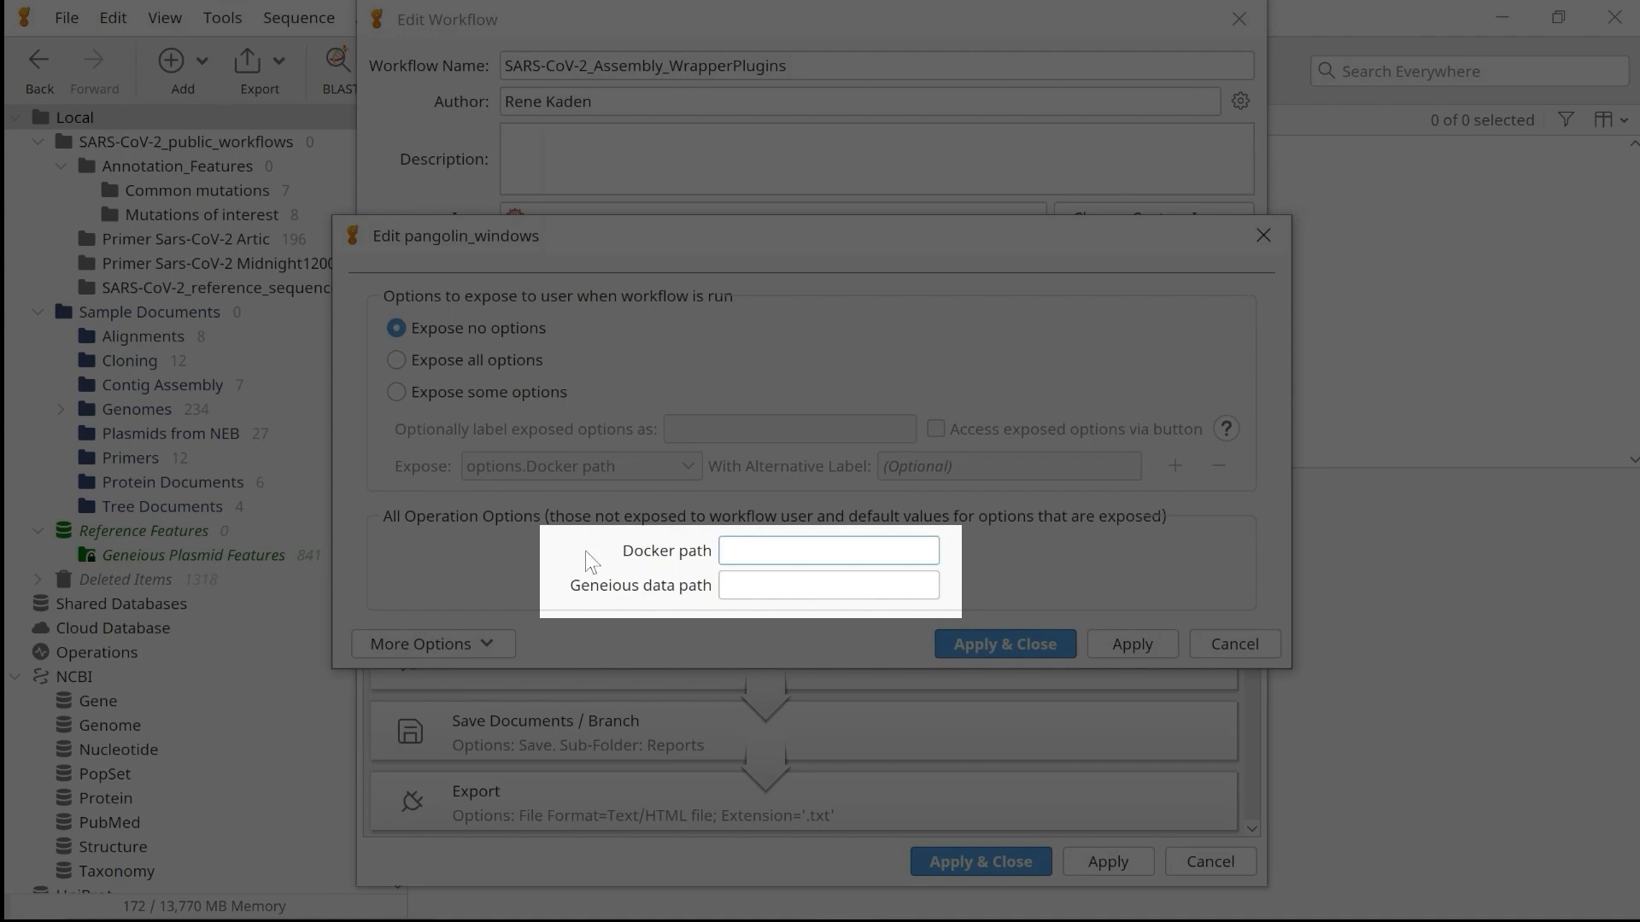
pyautogui.click(795, 555)
pyautogui.hotkey('ctrl', 'v')
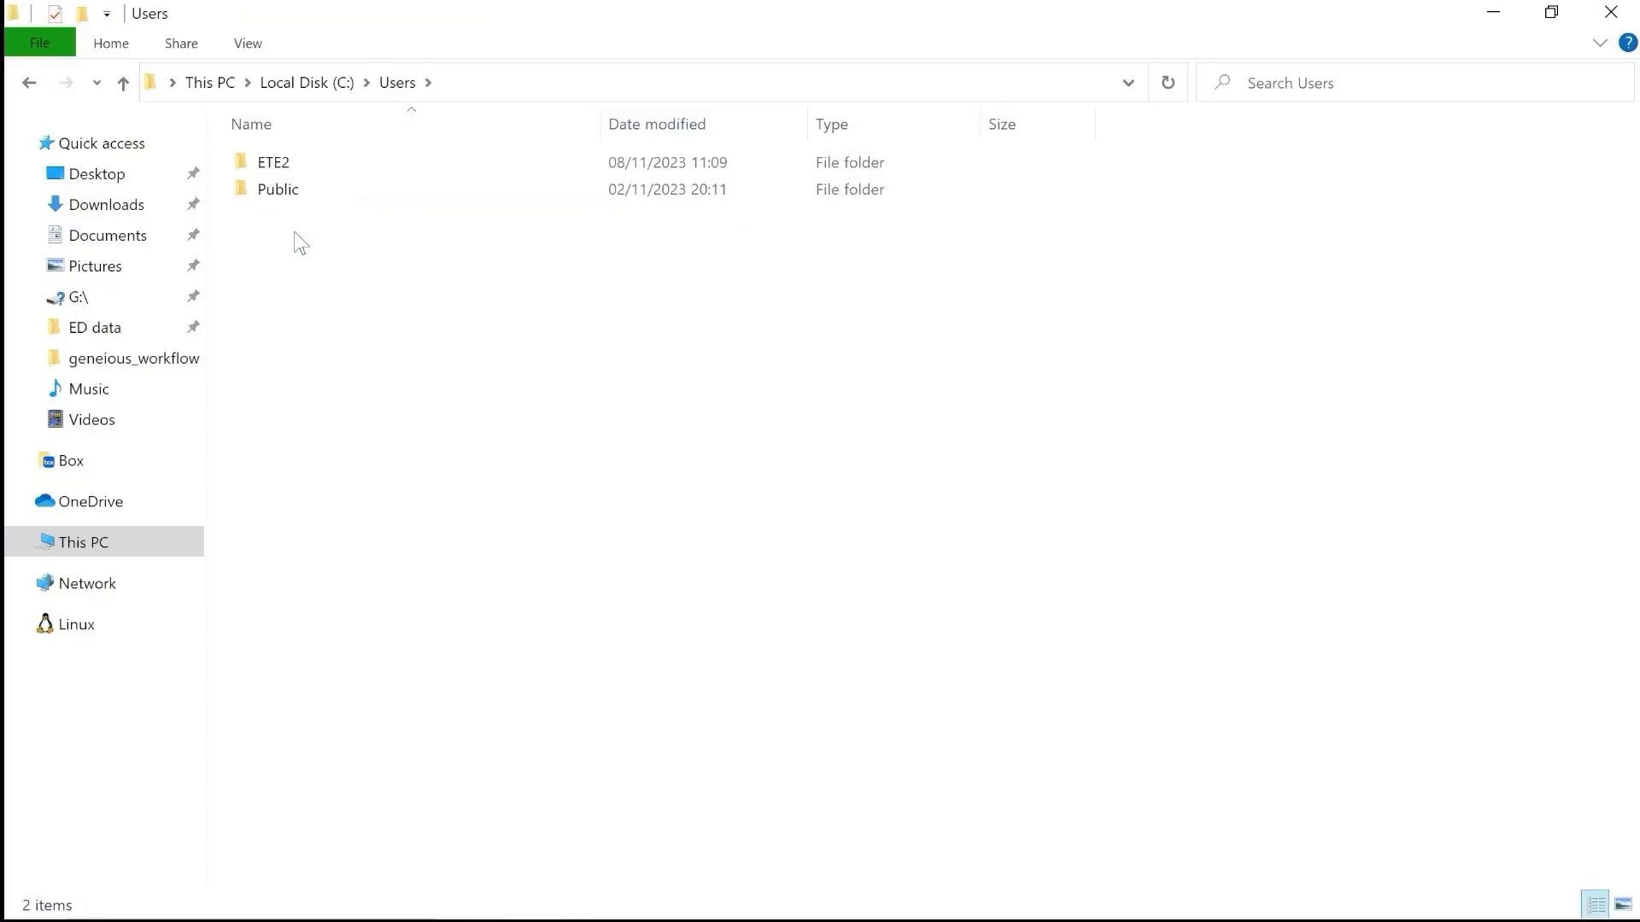
# Copy the path C:\Users\ETE2\Geneious 2023.2 Data\transient from File Explorer into pangolin_windows' Geneious data path and apply the options.
pyautogui.doubleClick(274, 164)
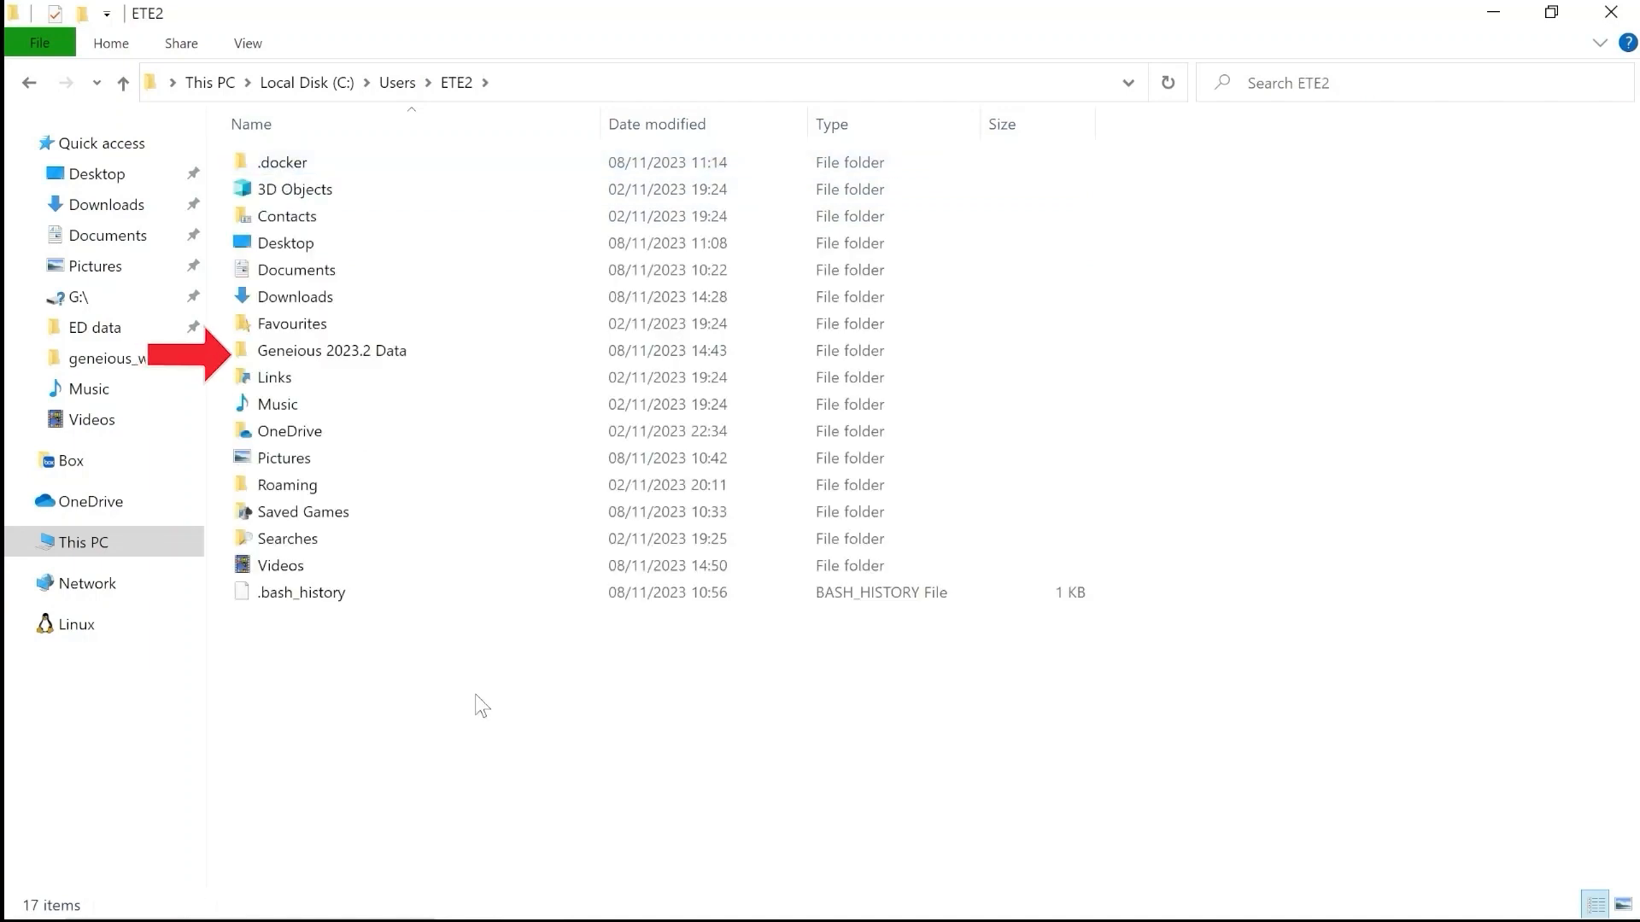
pyautogui.doubleClick(375, 357)
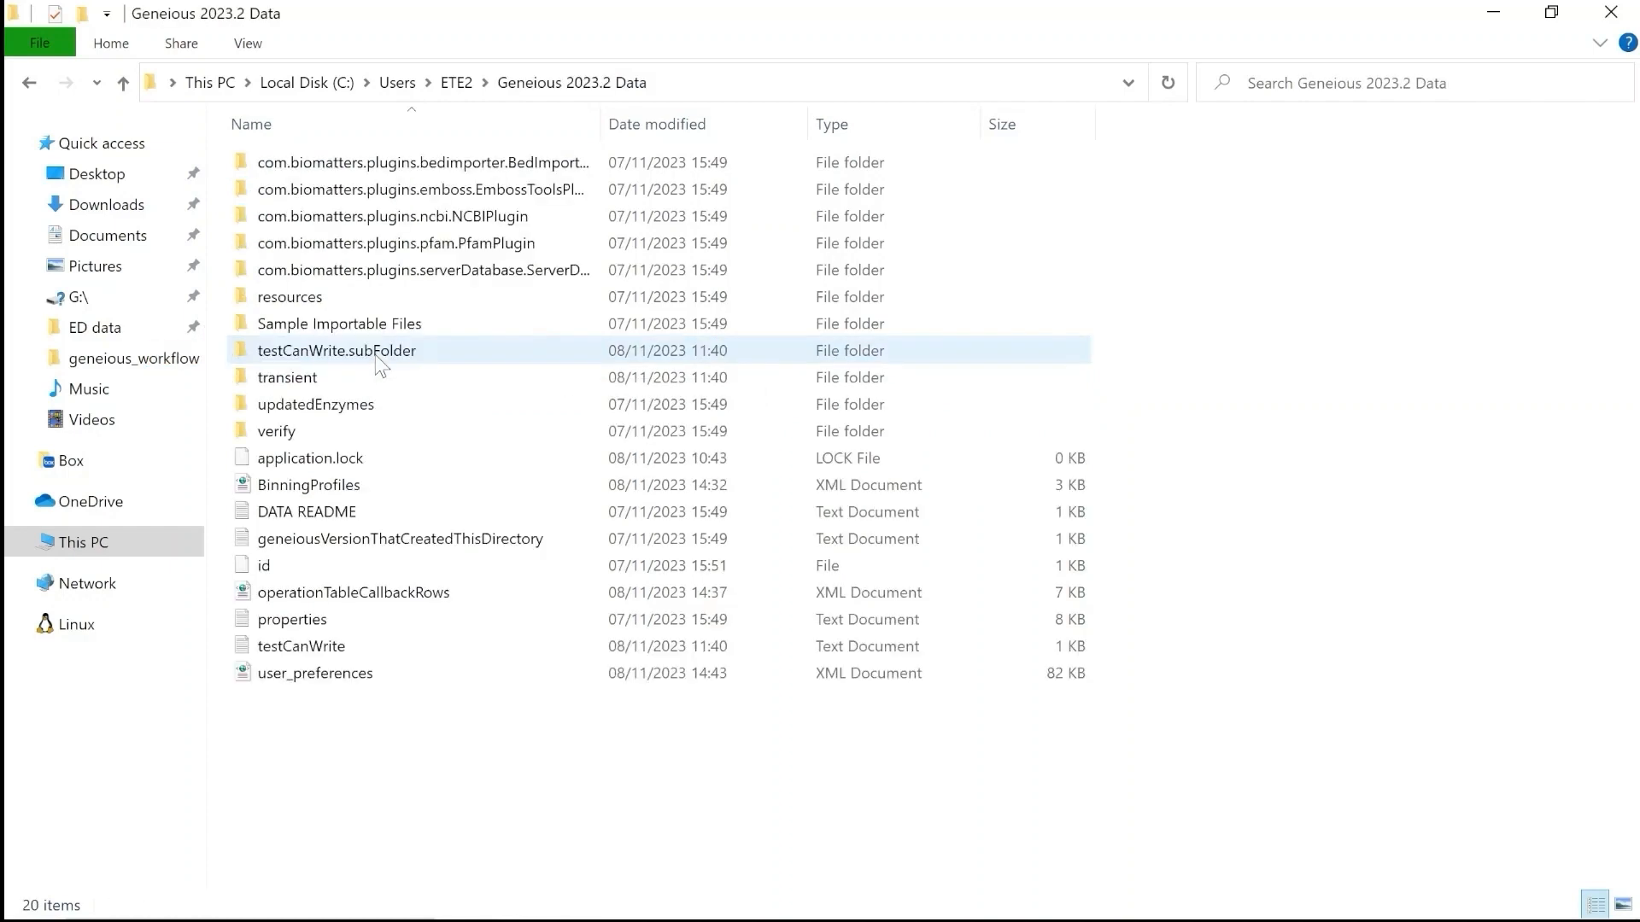
pyautogui.doubleClick(292, 378)
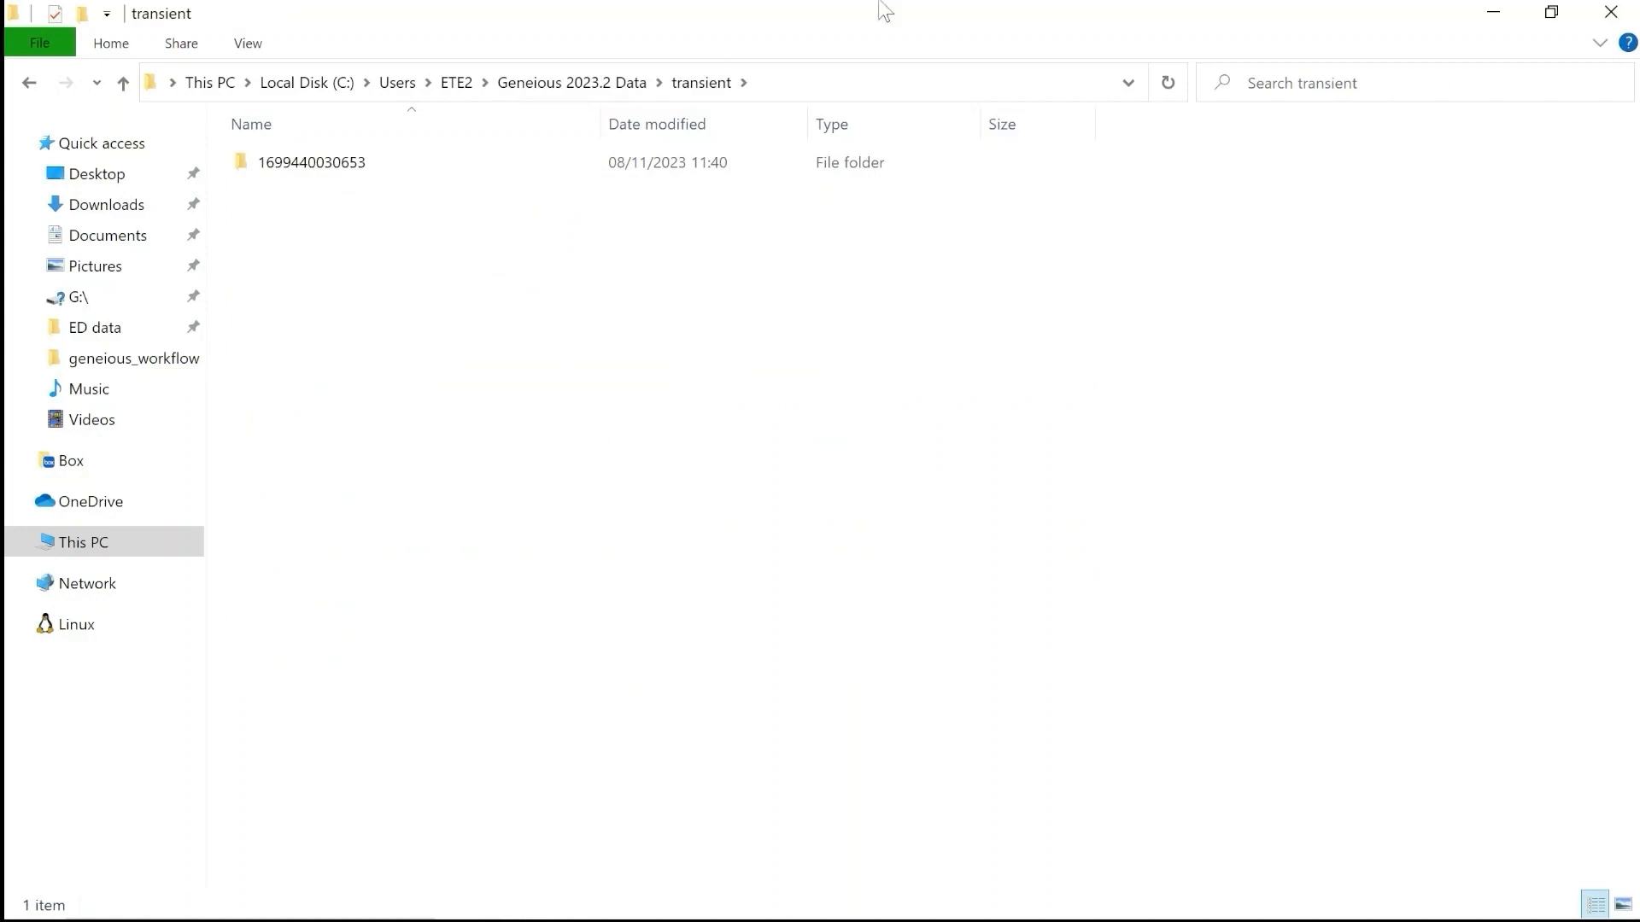
pyautogui.click(925, 91)
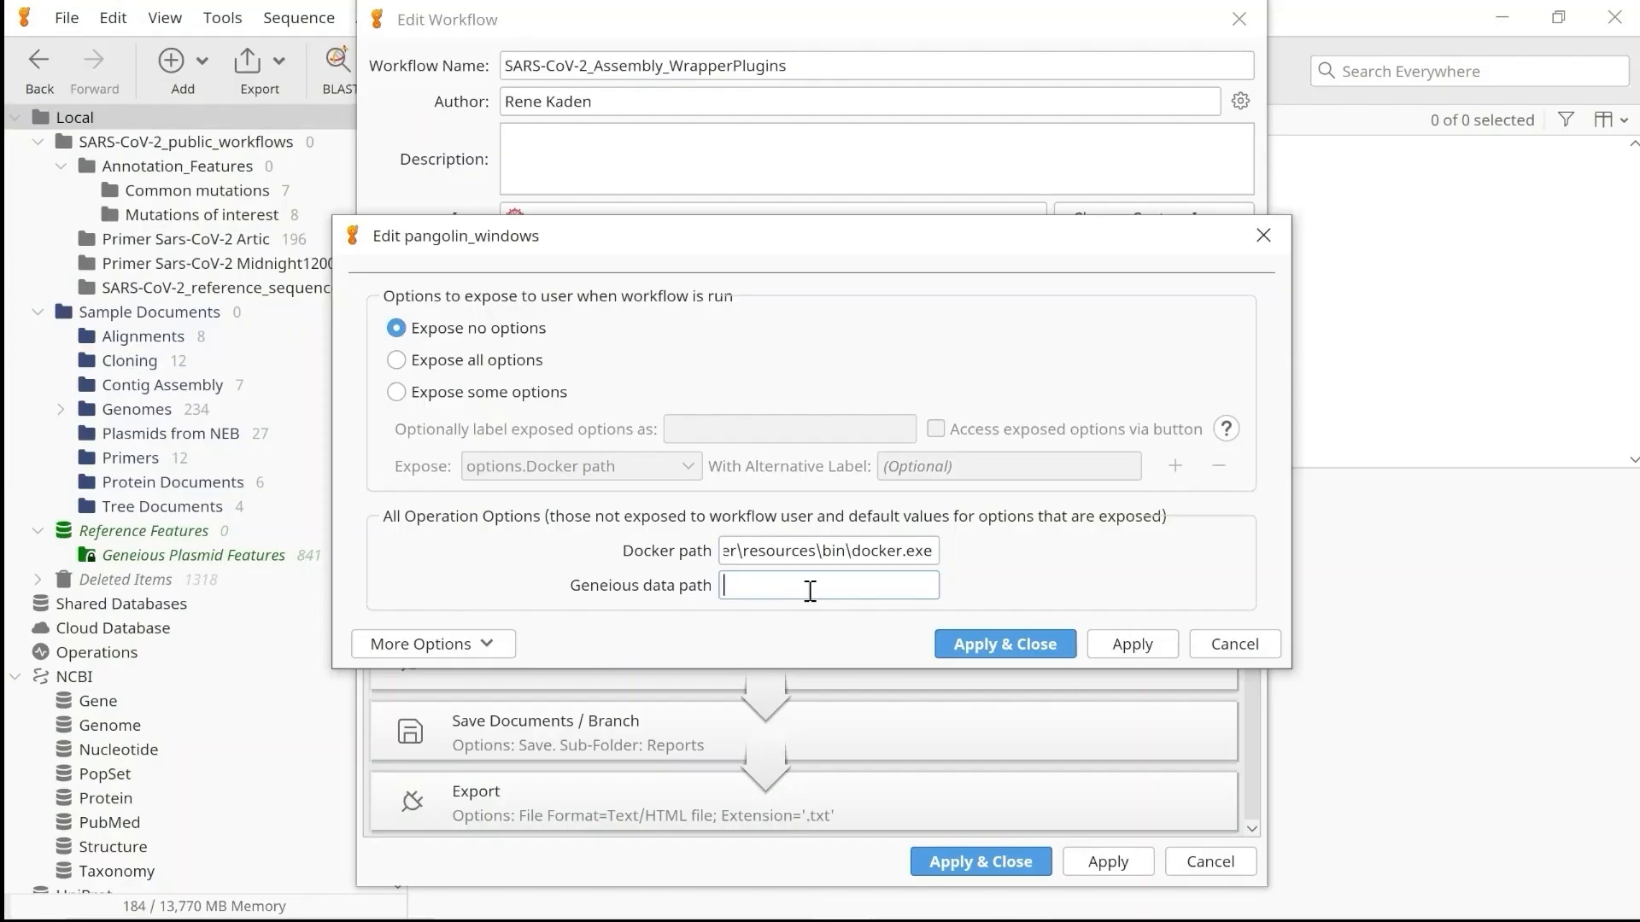
pyautogui.hotkey('ctrl', 'v')
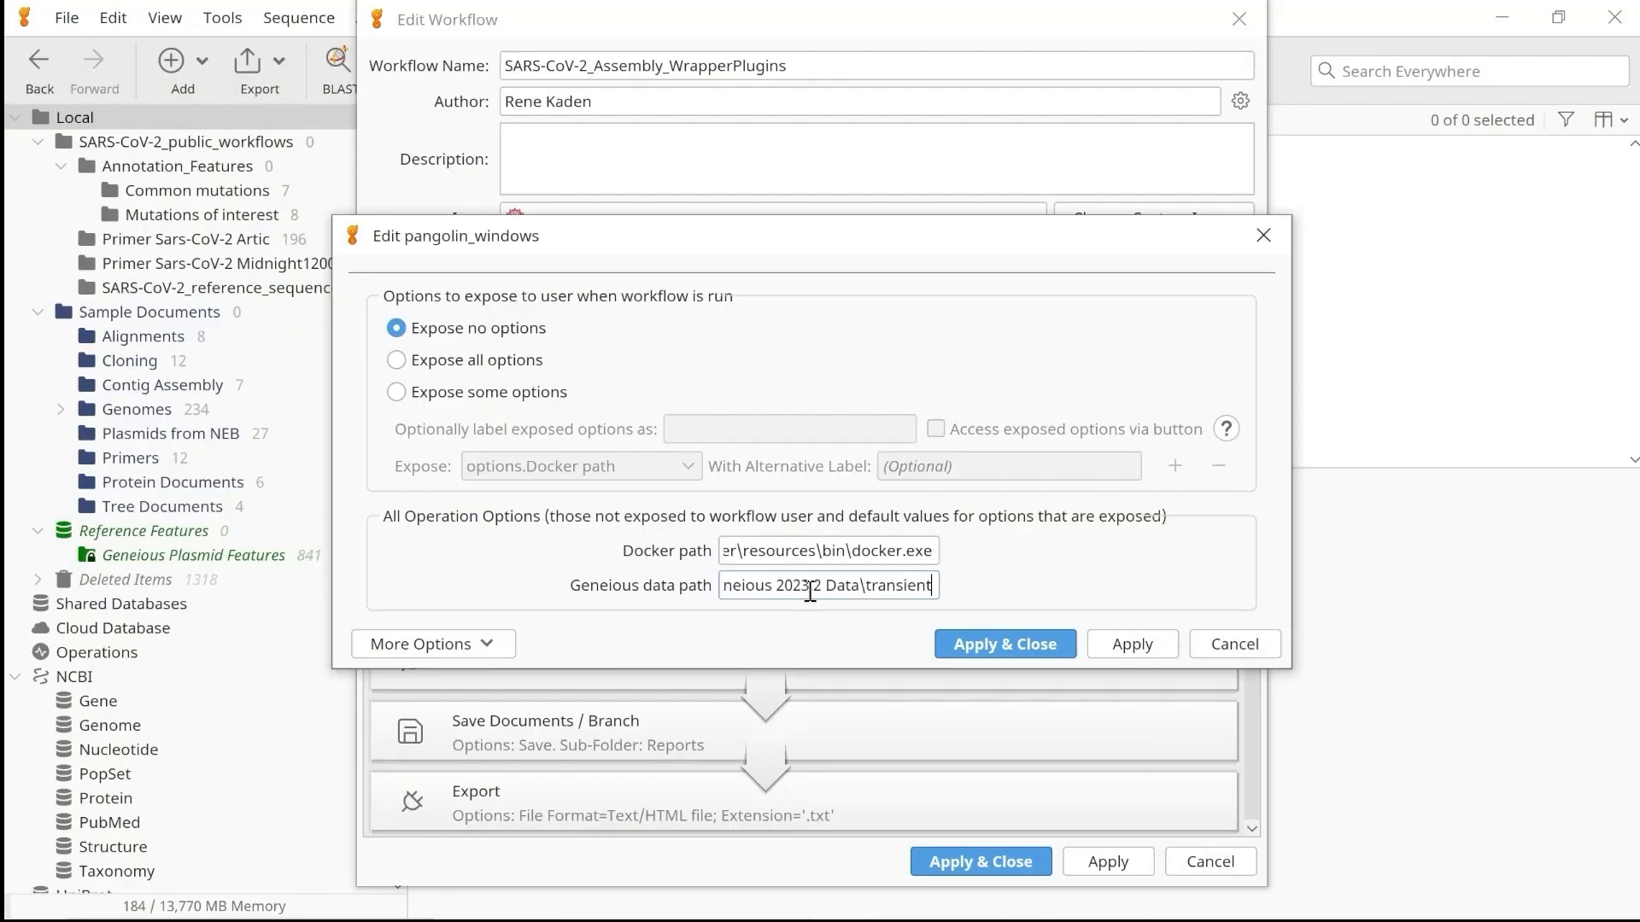
pyautogui.click(961, 644)
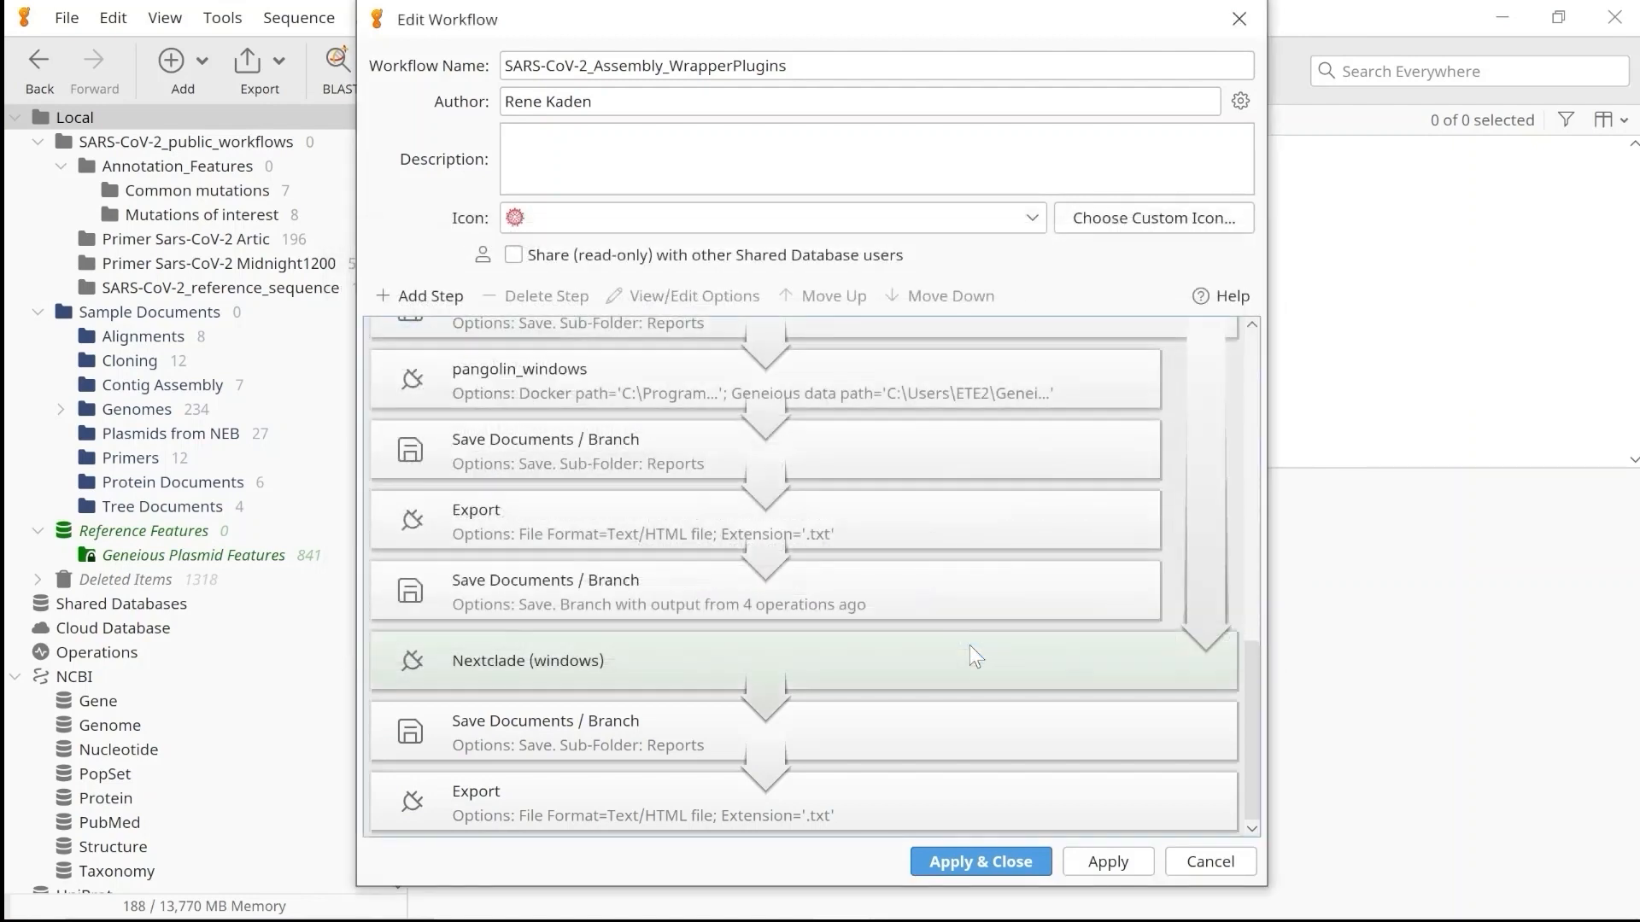
# Set the Nextclade (windows) operation's Nextclade location to Downloads\nextclade.exe and output location to geneious_workflow\results, and save the workflow.
pyautogui.click(774, 666)
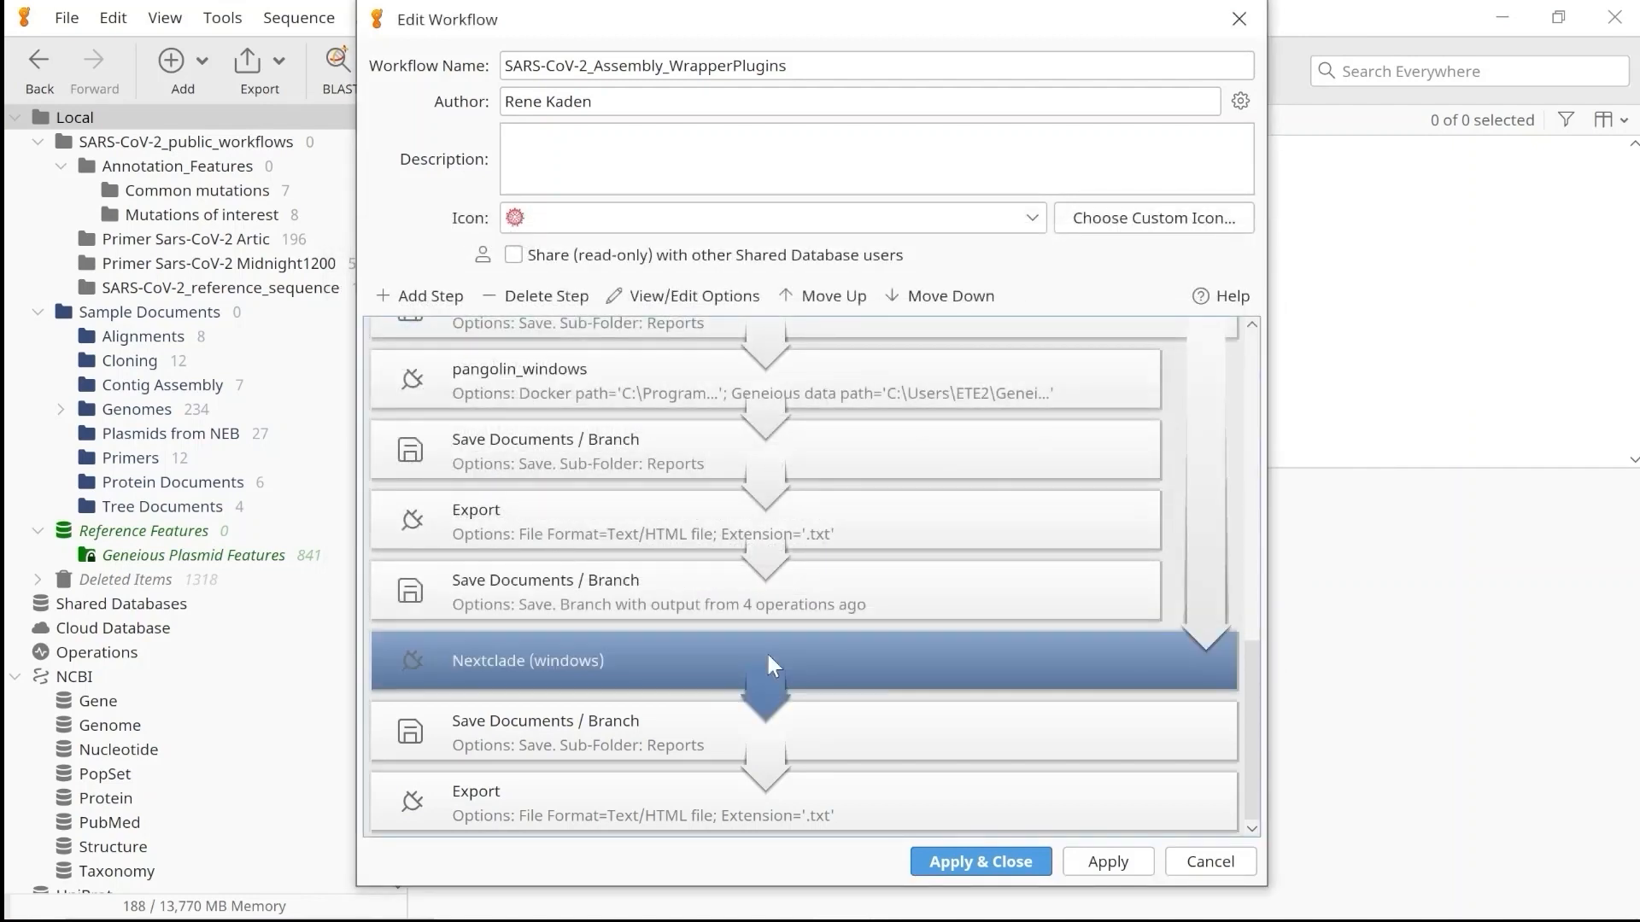
pyautogui.doubleClick(768, 656)
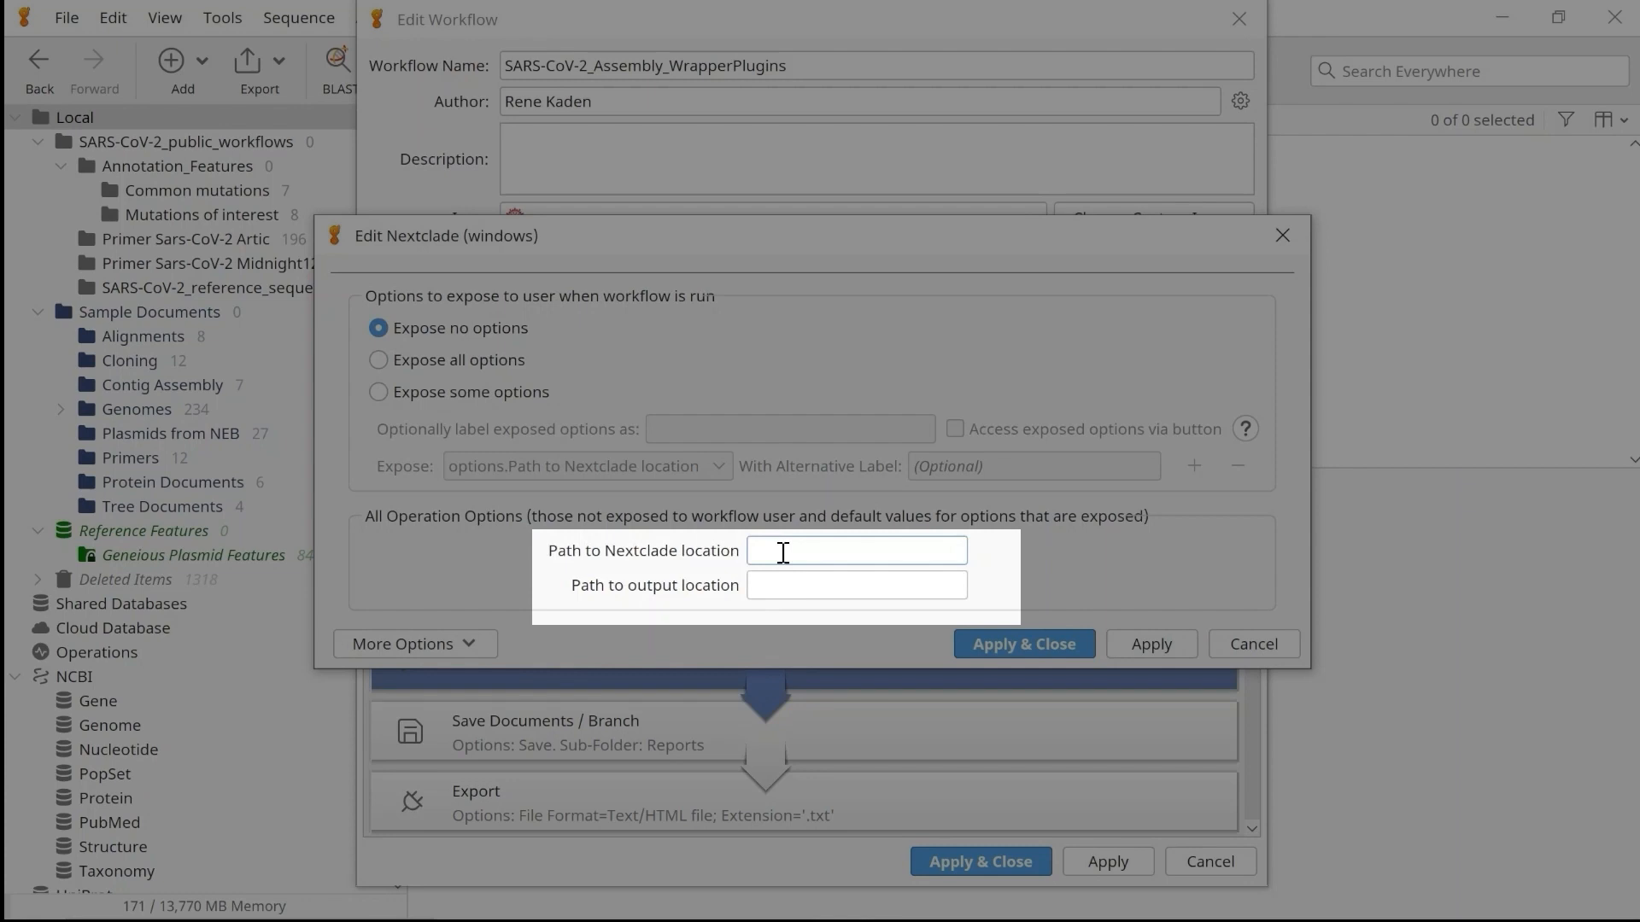
pyautogui.hotkey('ctrl', 'v')
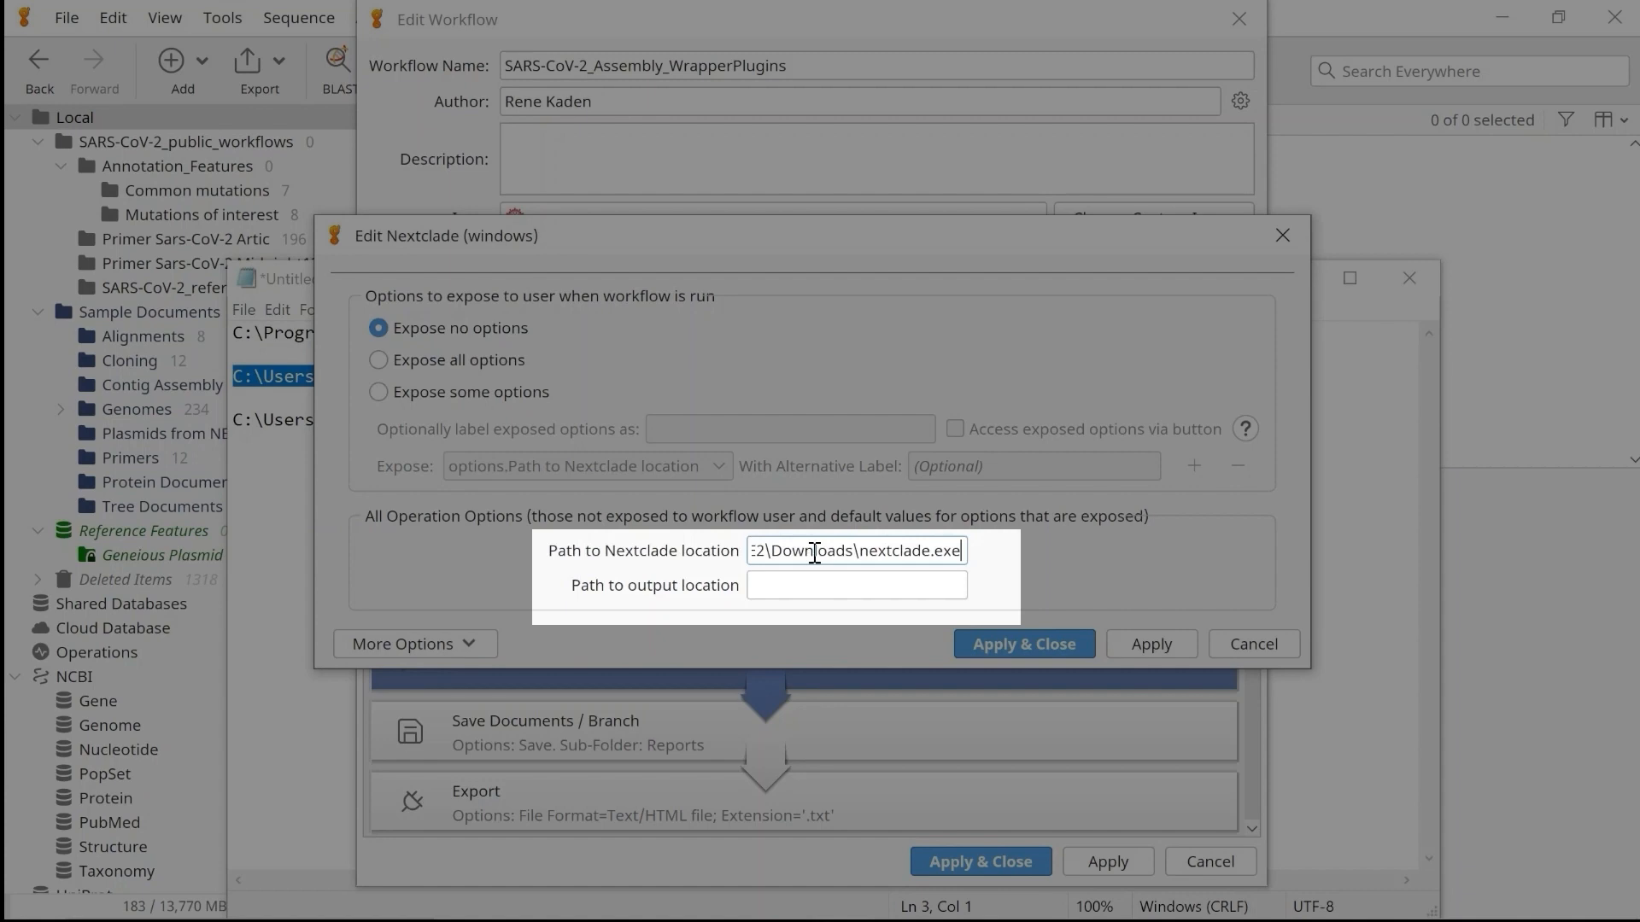
pyautogui.click(803, 585)
pyautogui.hotkey('ctrl', 'v')
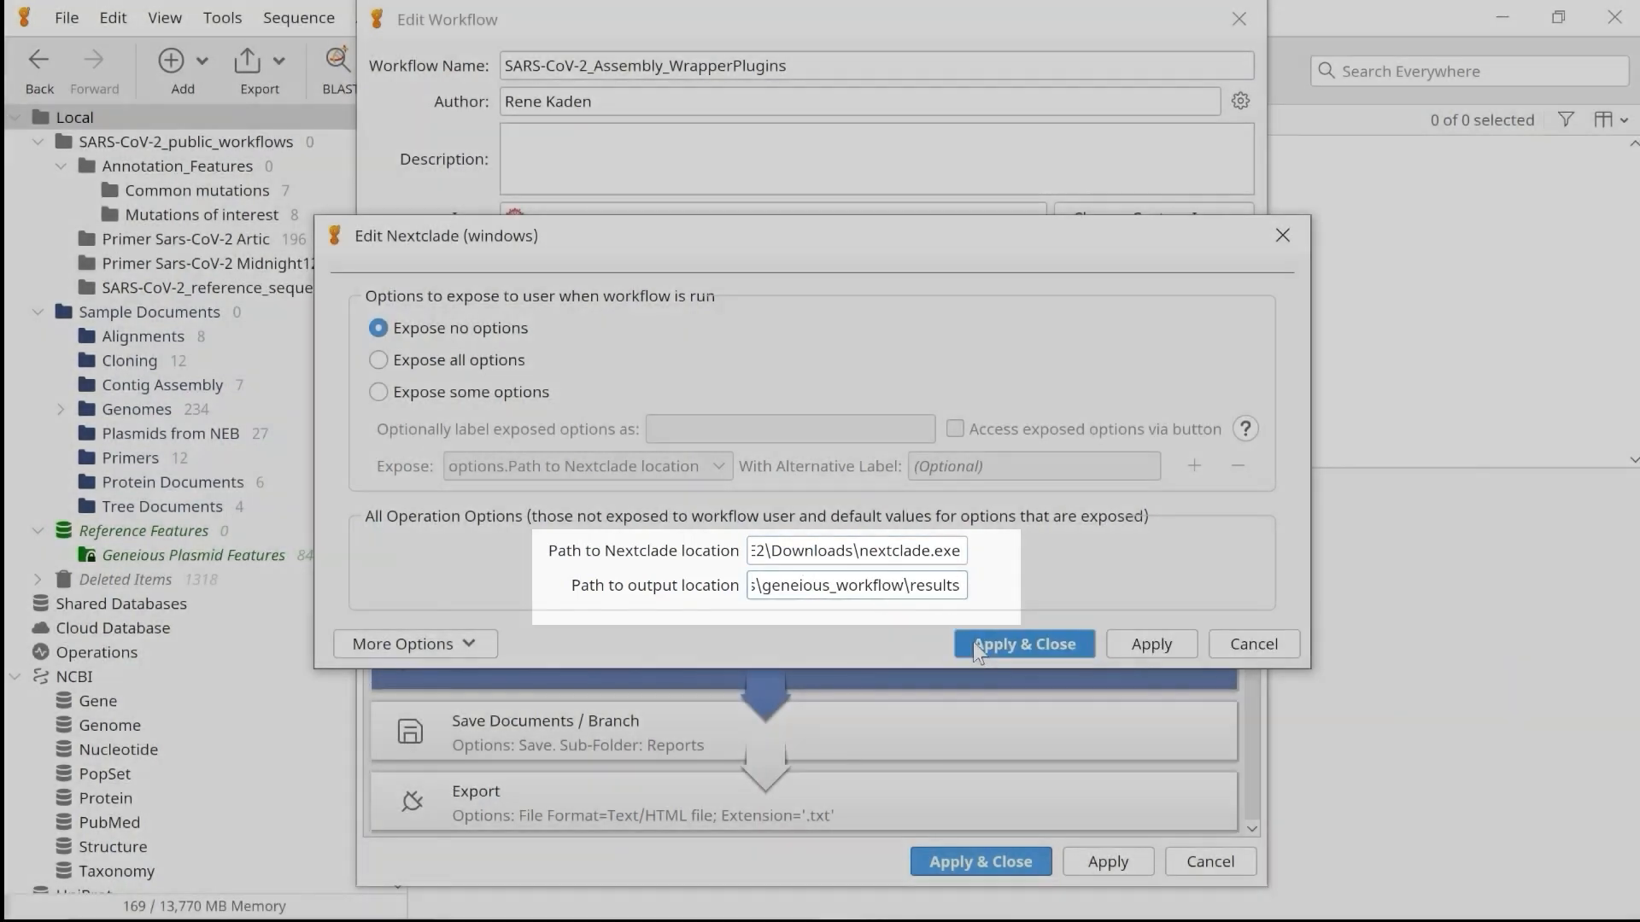
pyautogui.click(972, 643)
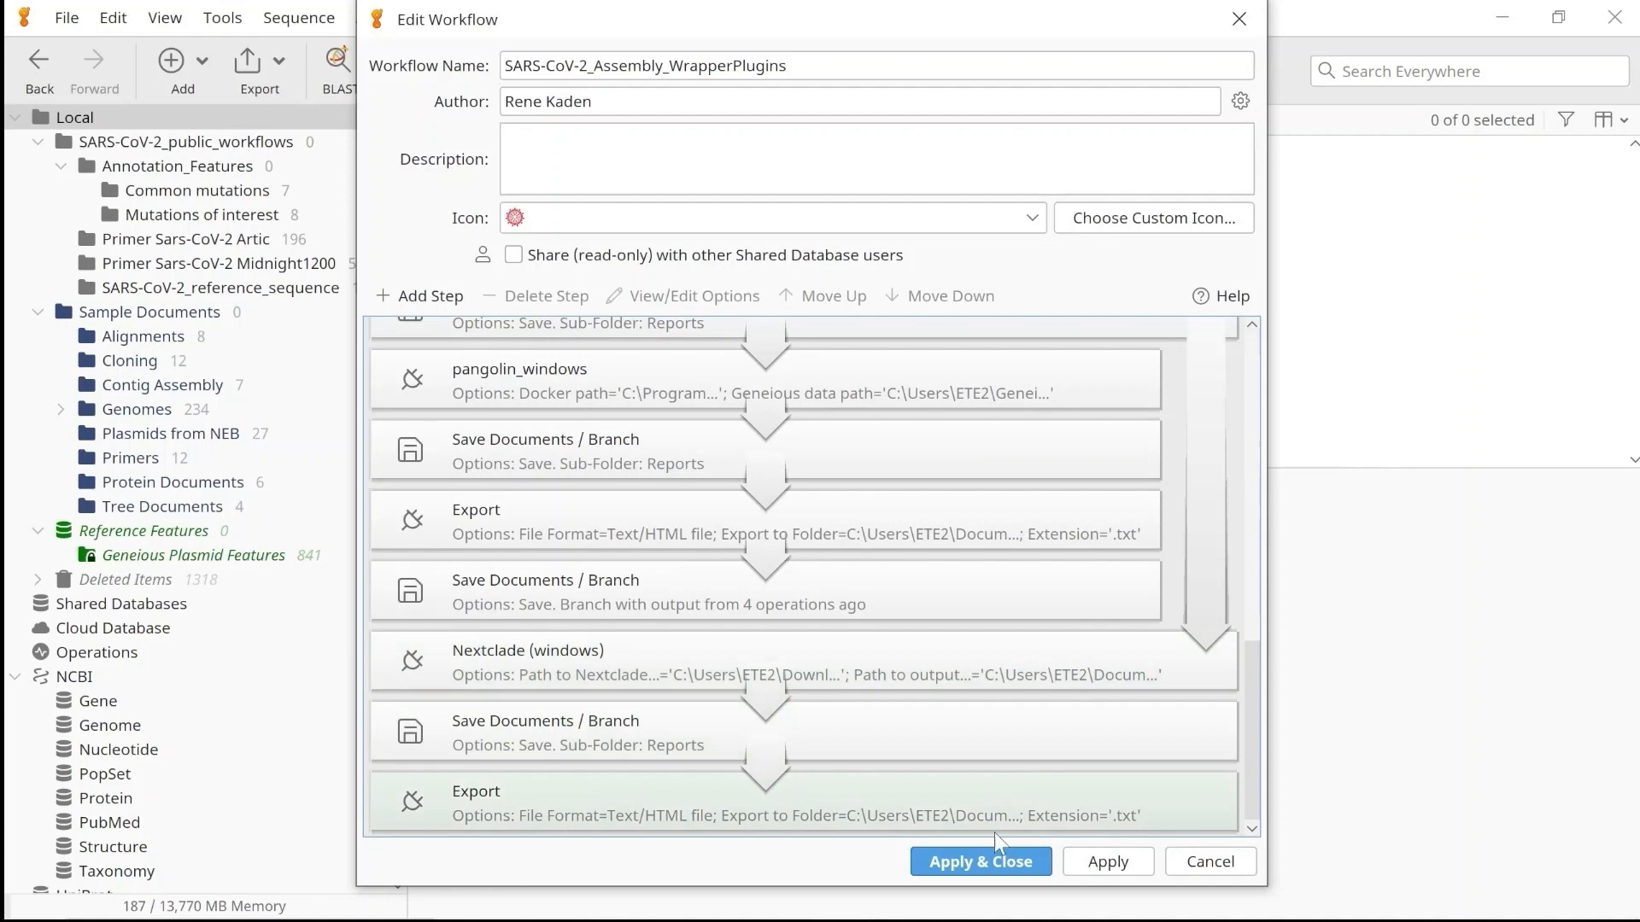
pyautogui.click(982, 862)
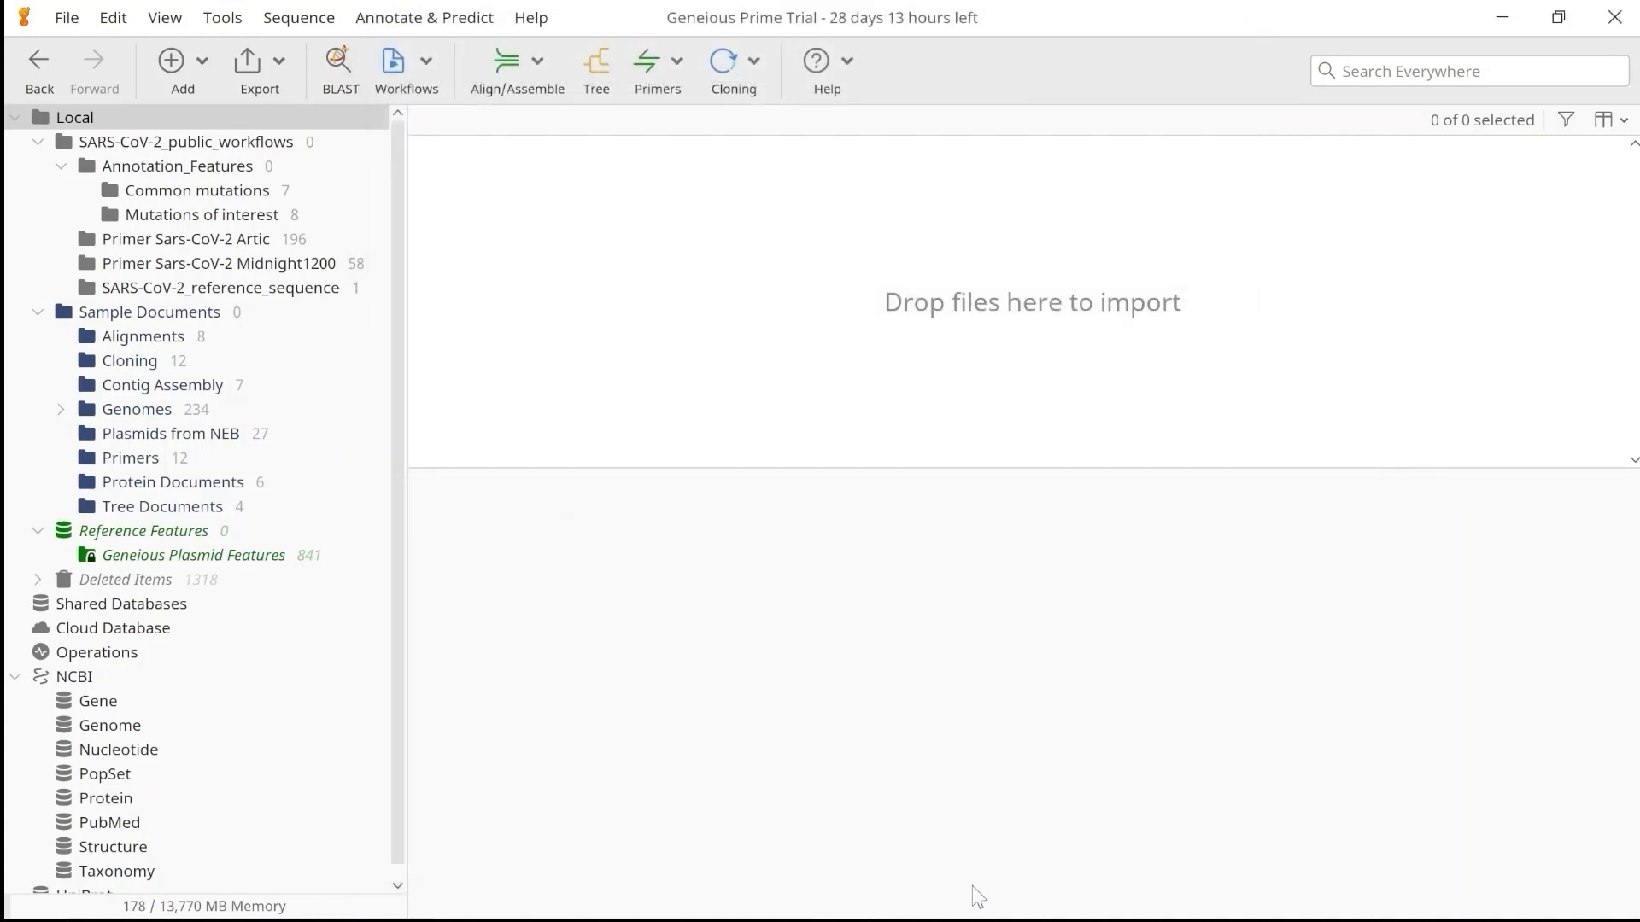